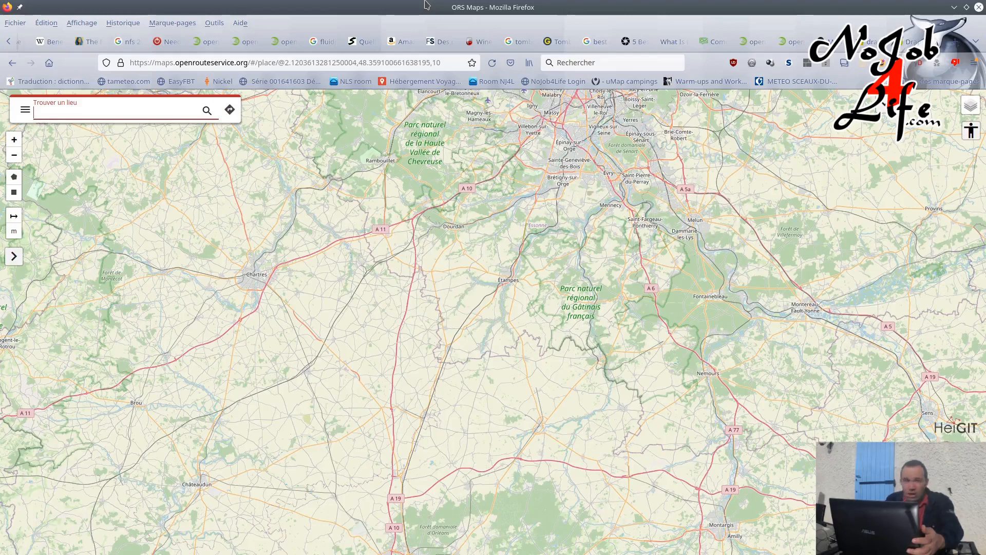
Capture the screen showing the map and export the screenshot to GIMP
key("Print")
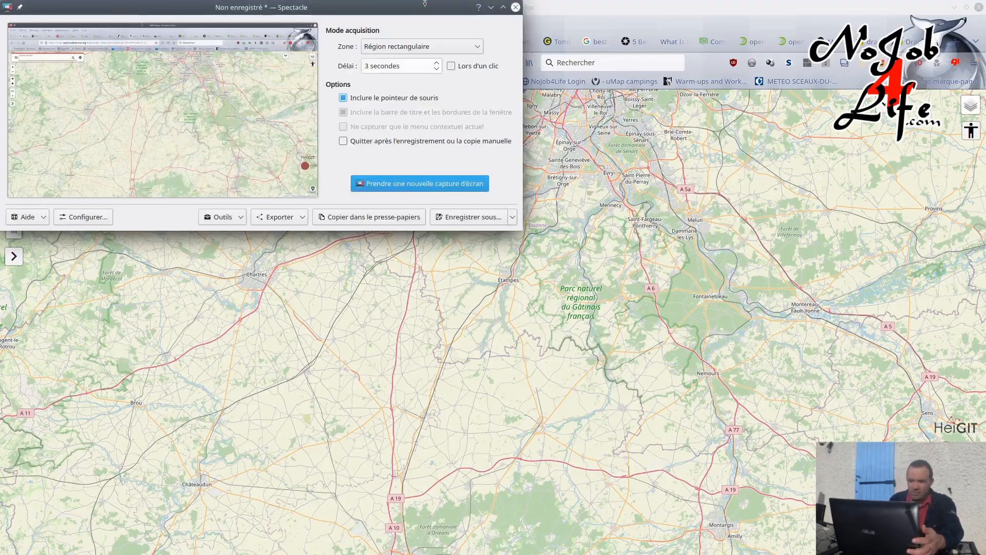
left_click(302, 218)
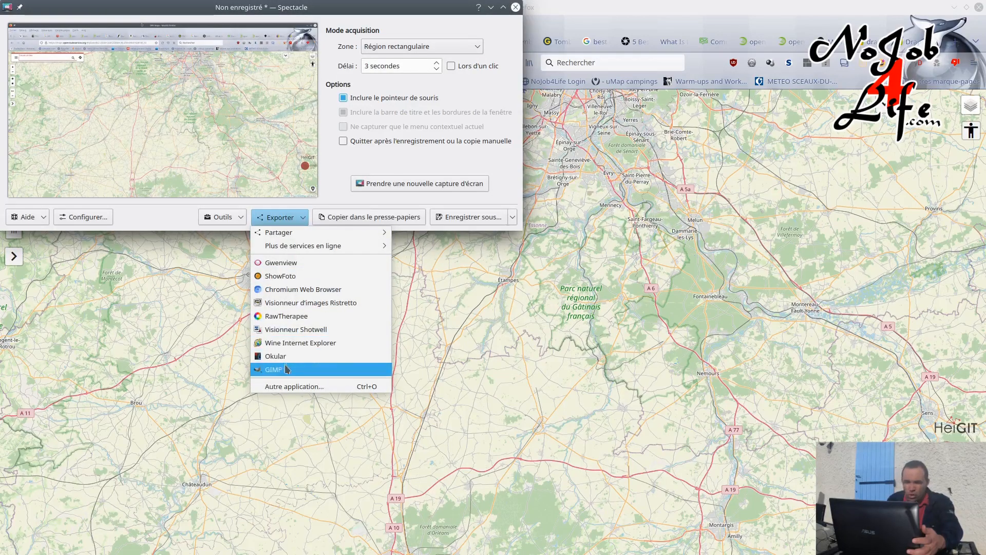
left_click(273, 370)
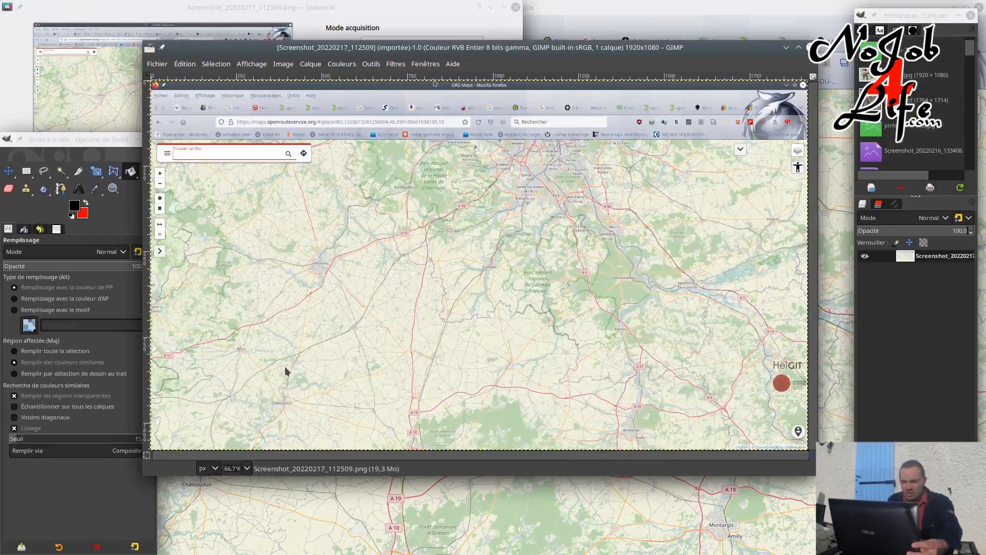
Examine the map screenshot in a maximized window, magnified to 100 % and up to 400 %
left_click(247, 467)
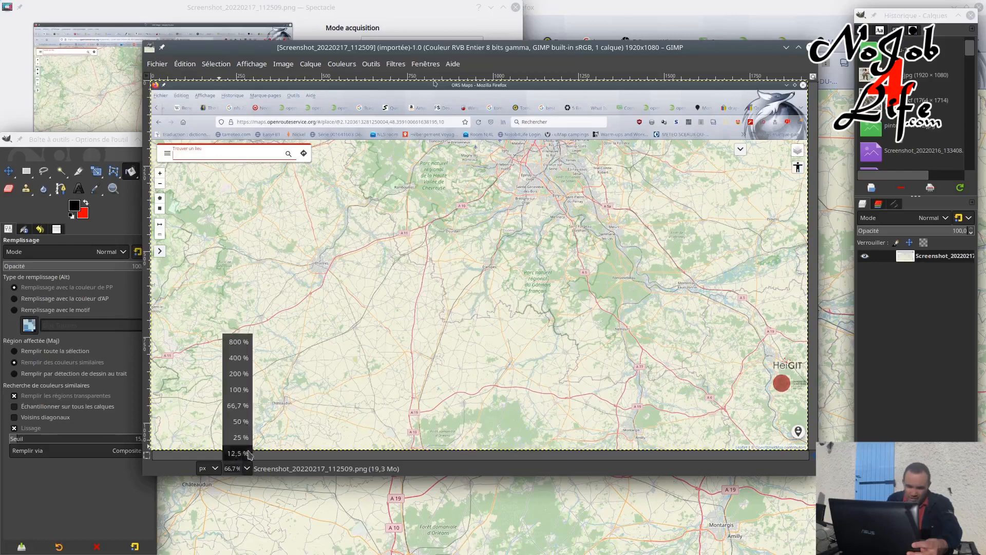
left_click(249, 390)
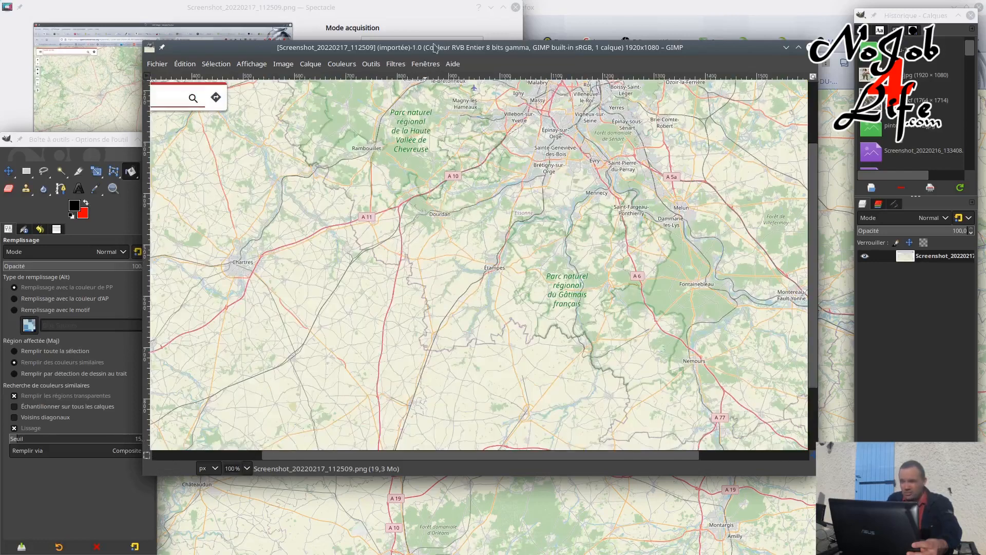
double_click(434, 48)
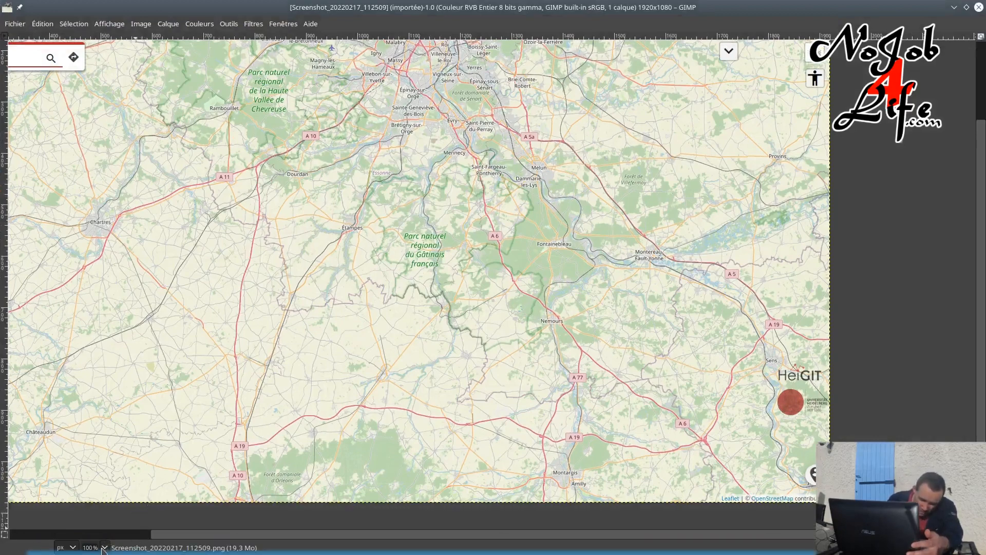
left_click(104, 548)
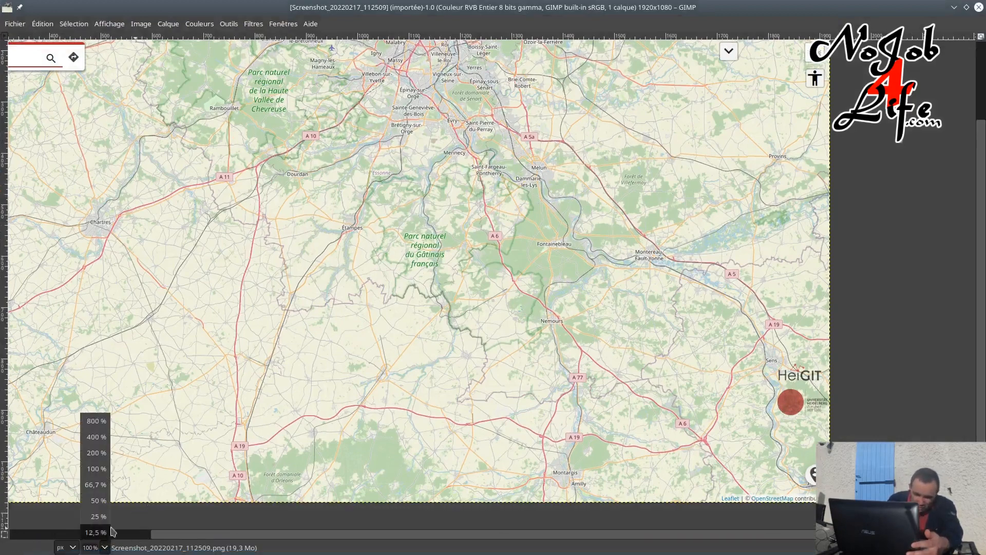
left_click(105, 437)
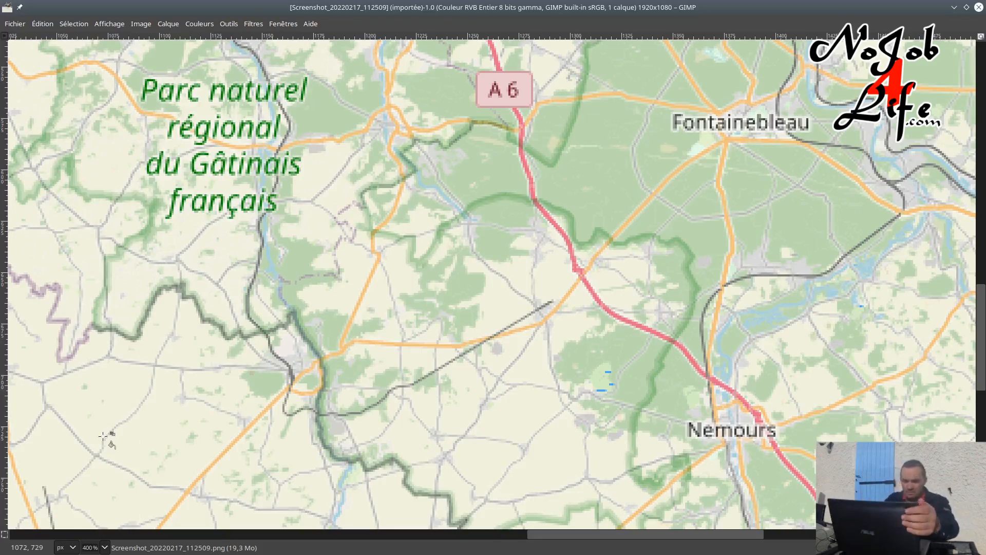
Close the screenshot image, GIMP and the Spectacle capture window to return to the map in Firefox
key("ctrl+w")
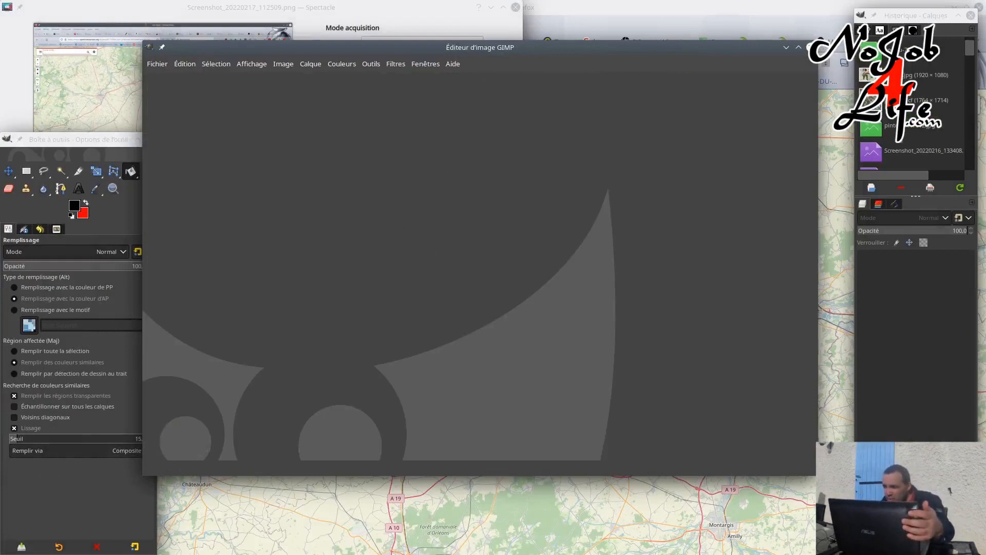
left_click(811, 48)
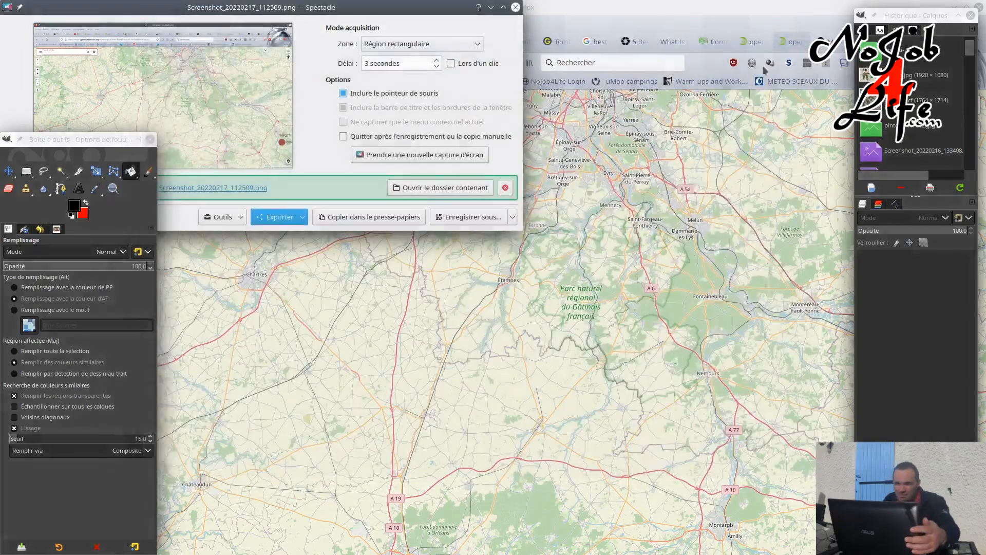
left_click(515, 7)
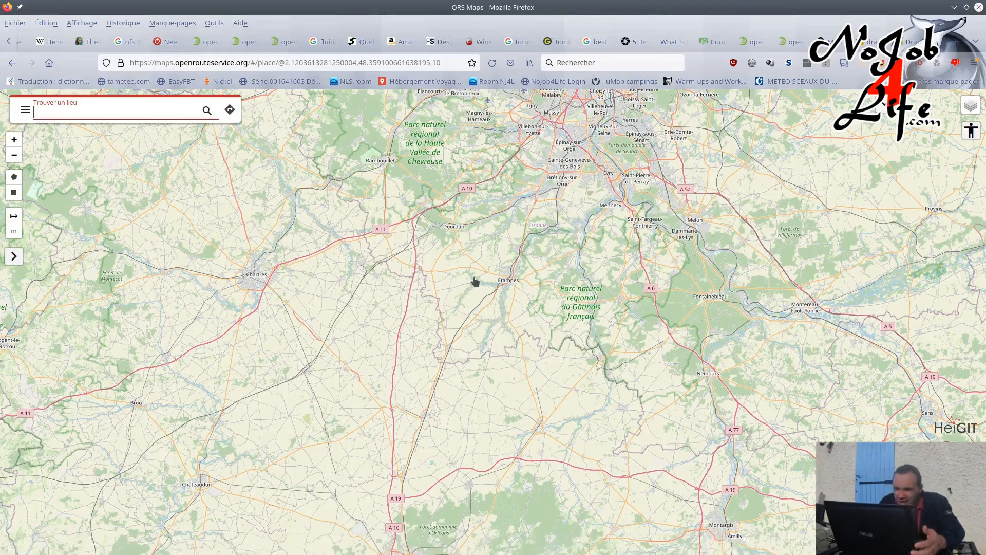
Find the locality Boissy-la-Rivière, France on the map by searching for "boissy-"
left_click_drag(475, 281, 487, 147)
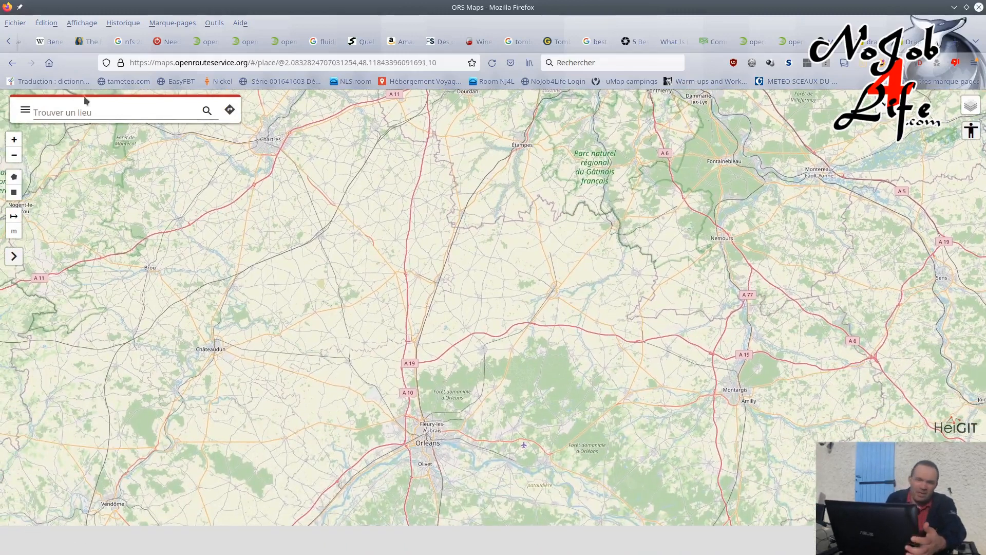
left_click(61, 115)
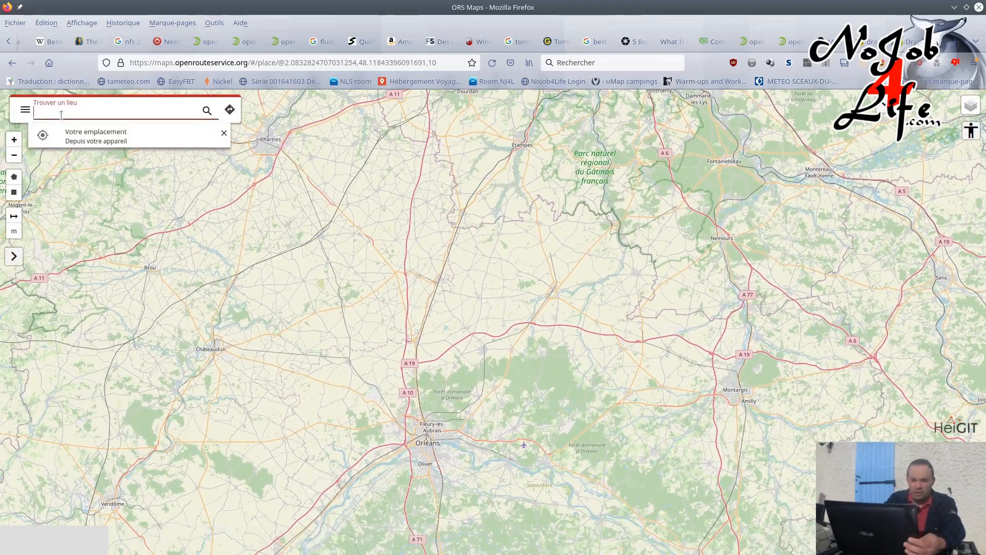
type("boissy-")
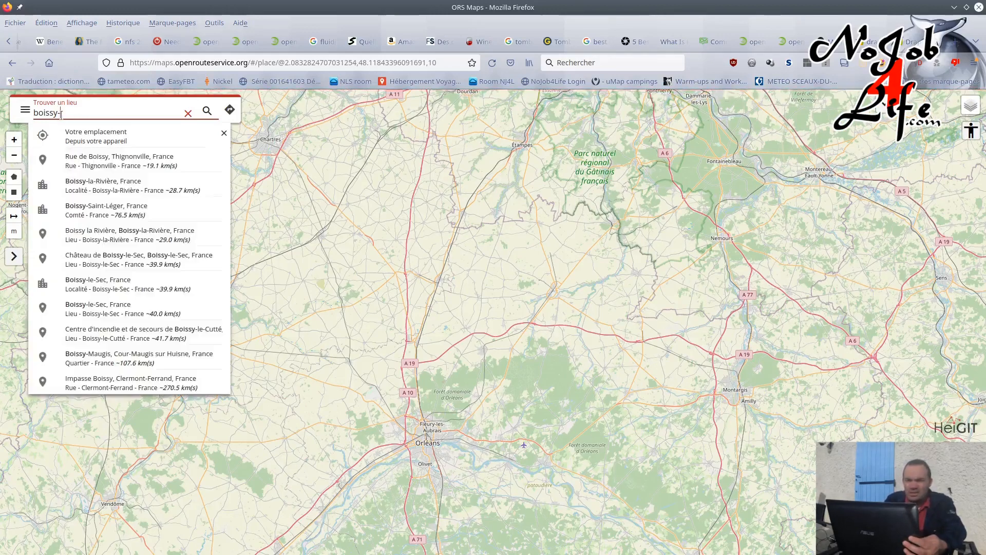
left_click(102, 183)
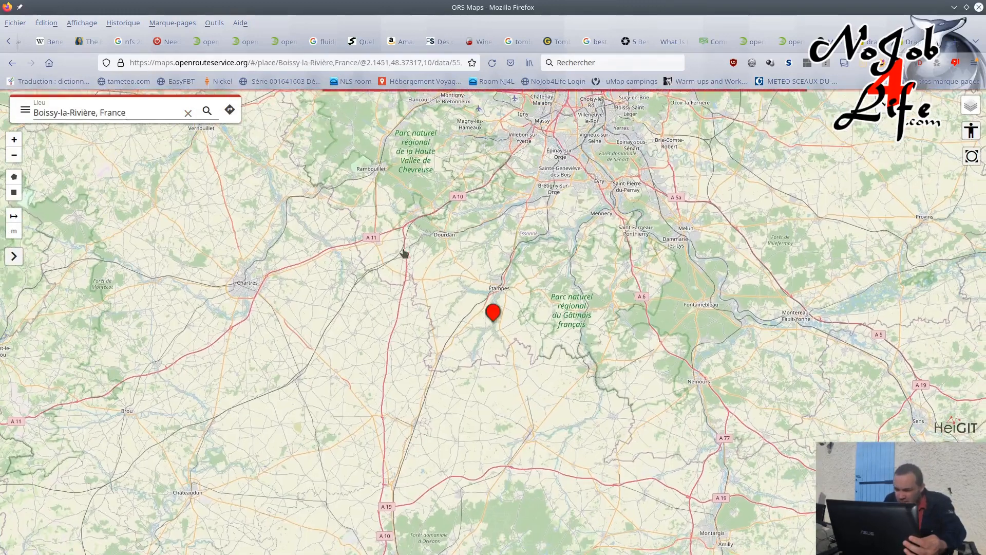
scroll(496, 352, "up", 2)
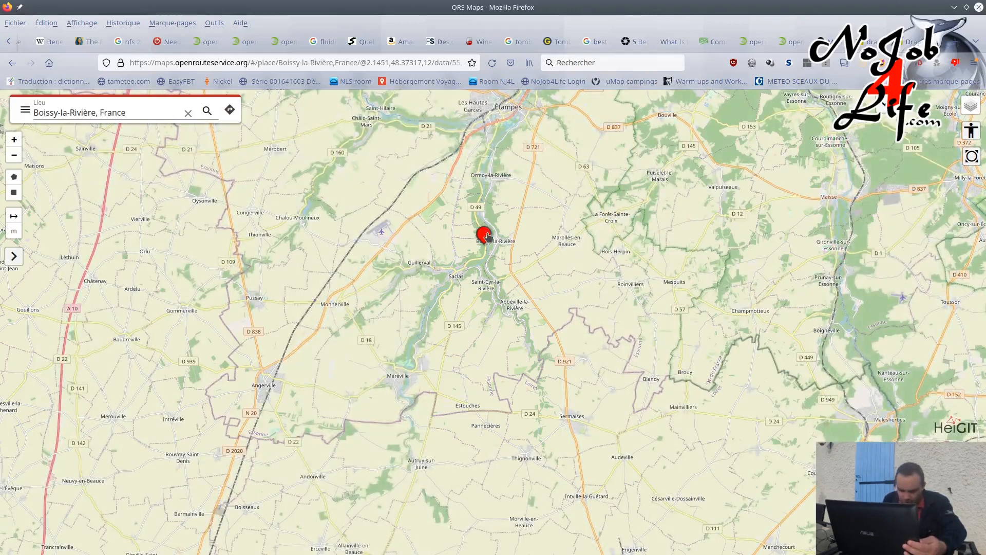
mouse_move(488, 226)
left_mouse_down()
mouse_move(484, 181)
mouse_move(482, 232)
left_mouse_up()
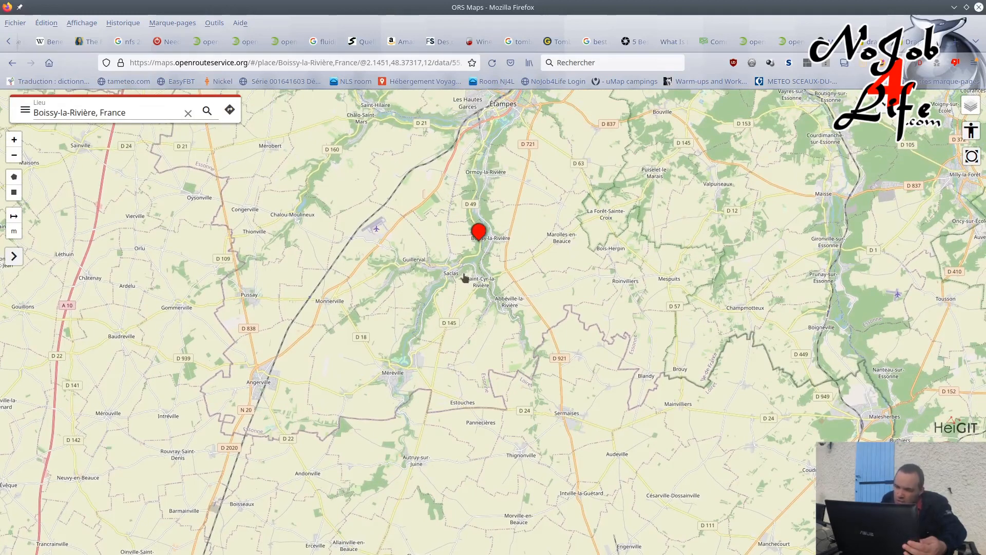
Start a route near Ormoy-la-Rivière on the map and set its departure to the locality Ormoy-la-Rivière, France
left_click(472, 173)
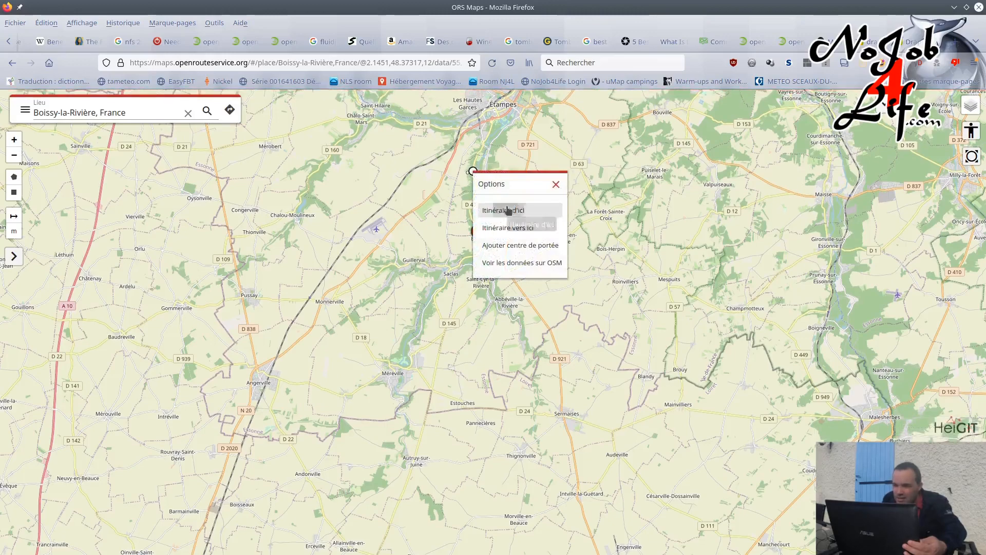
left_click(504, 212)
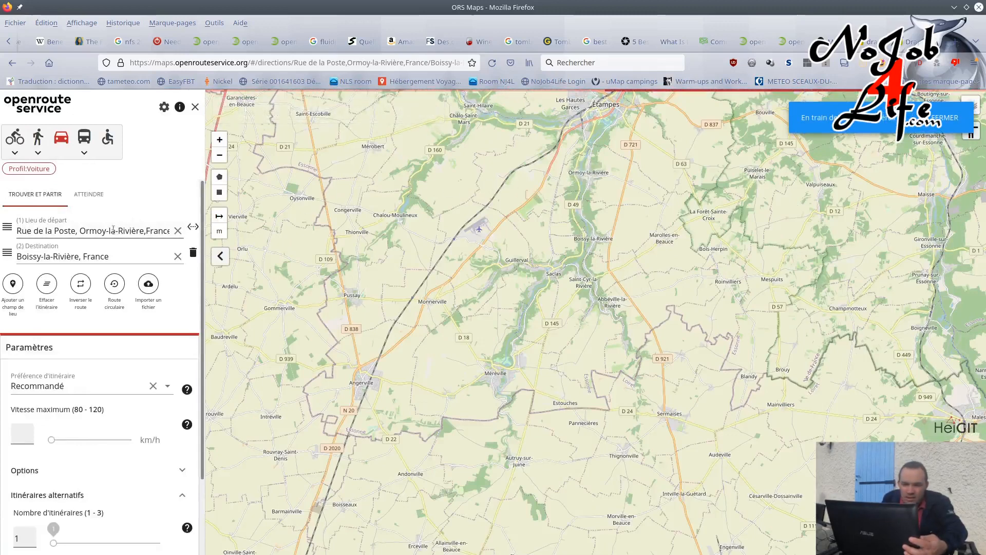
left_click_drag(81, 230, 2, 231)
key("BackSpace")
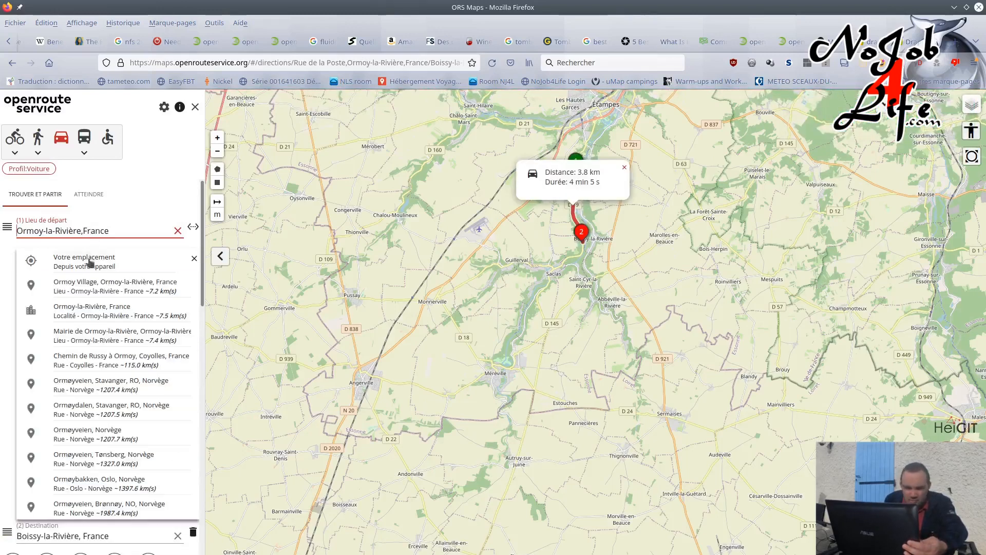
left_click(88, 308)
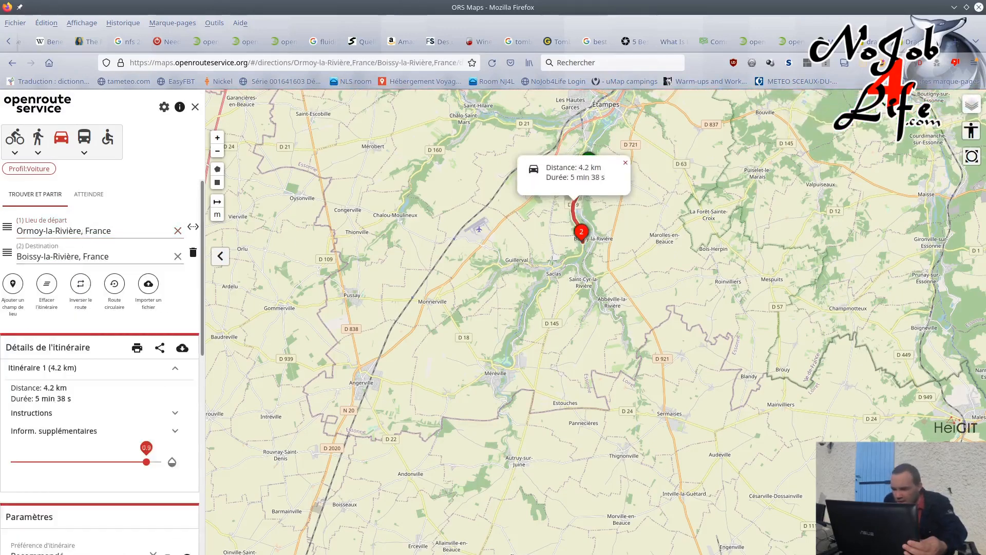
Add the locality Saclas, France to the route as the third place, after Boissy-la-Rivière
left_click(12, 284)
left_click(36, 281)
type("s")
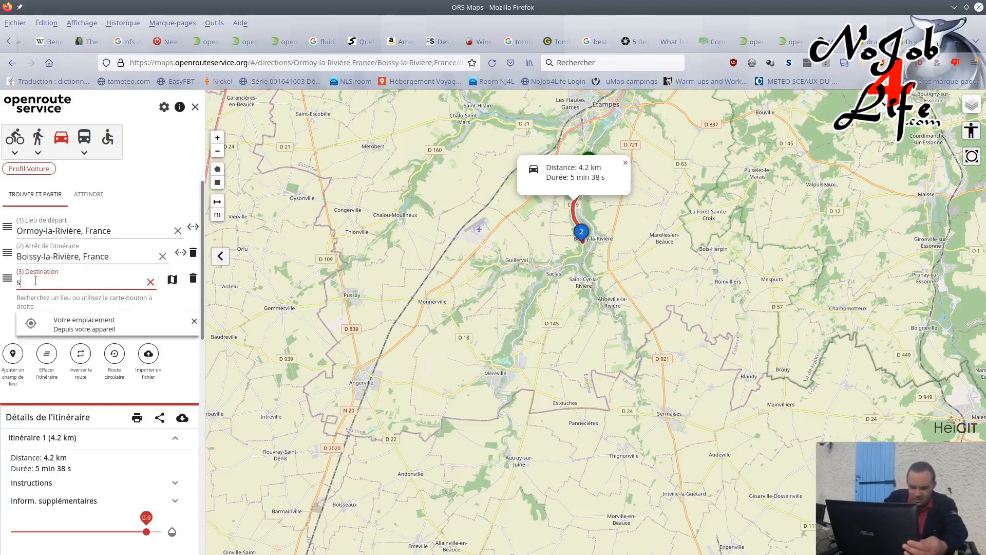
type("aclas")
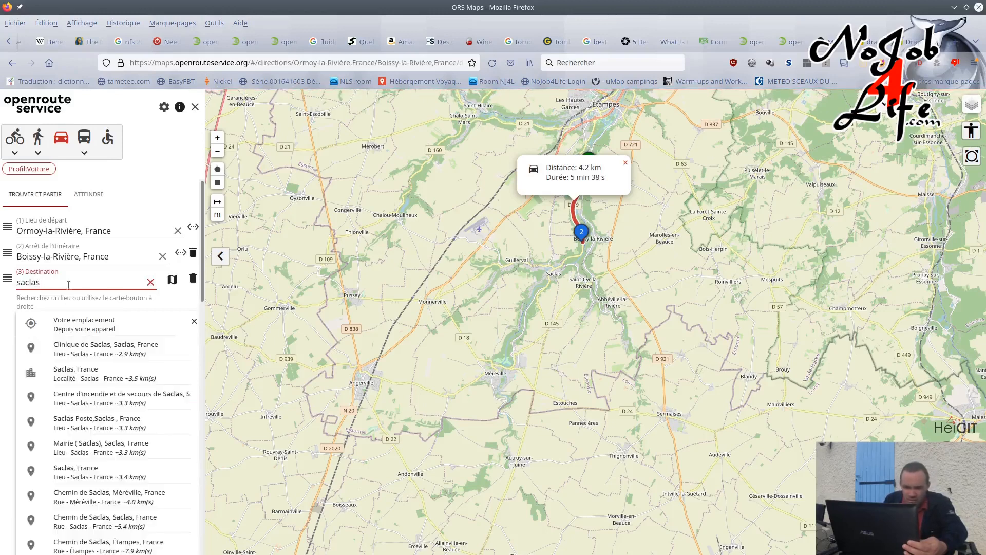
left_click(73, 368)
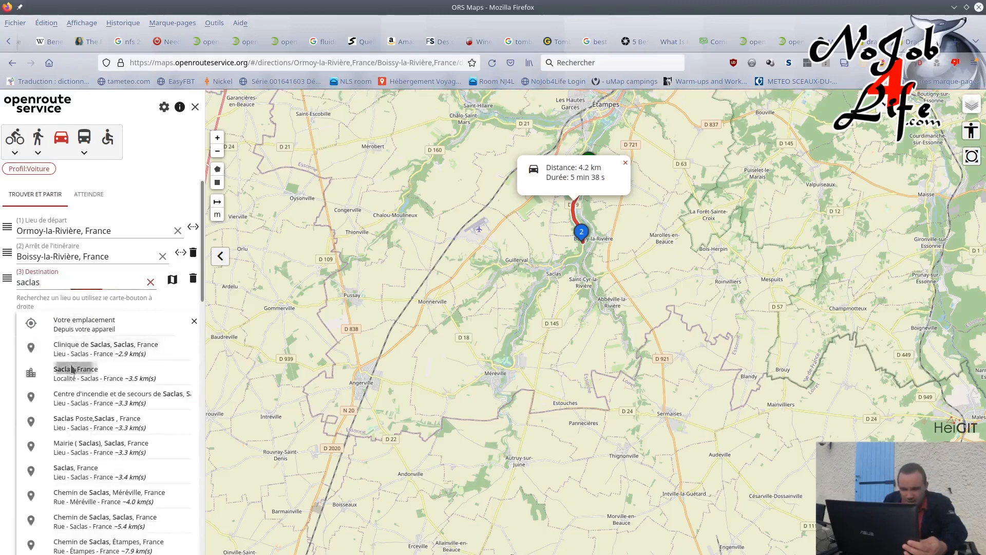
Add the locality Méréville, France as the route's fourth place and dismiss the route summary popup
left_click(12, 309)
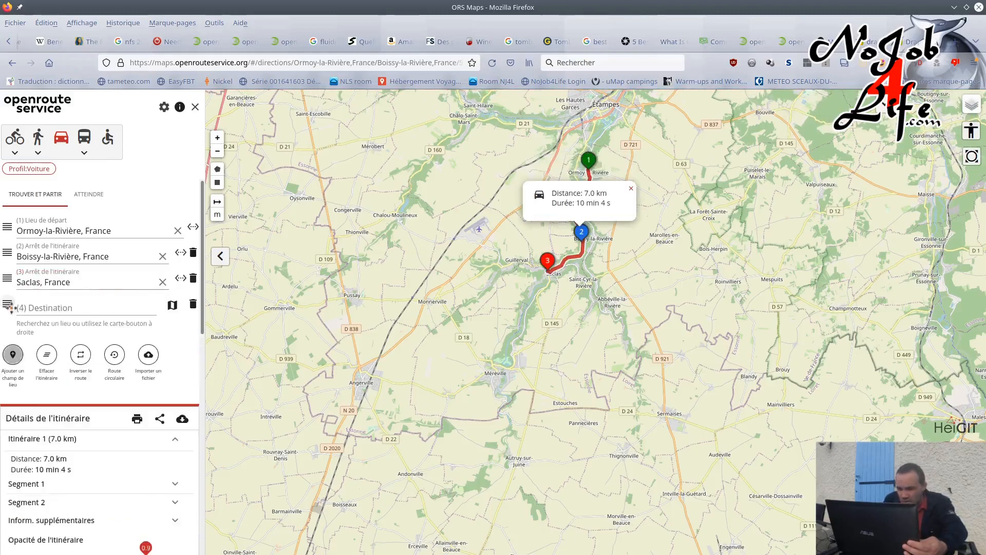
left_click(43, 308)
type("méréville")
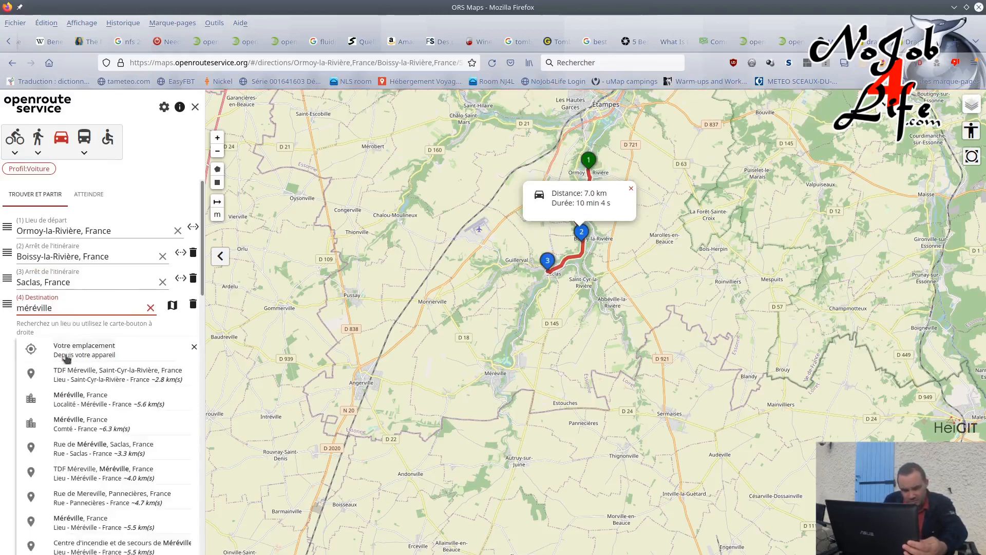
left_click(69, 394)
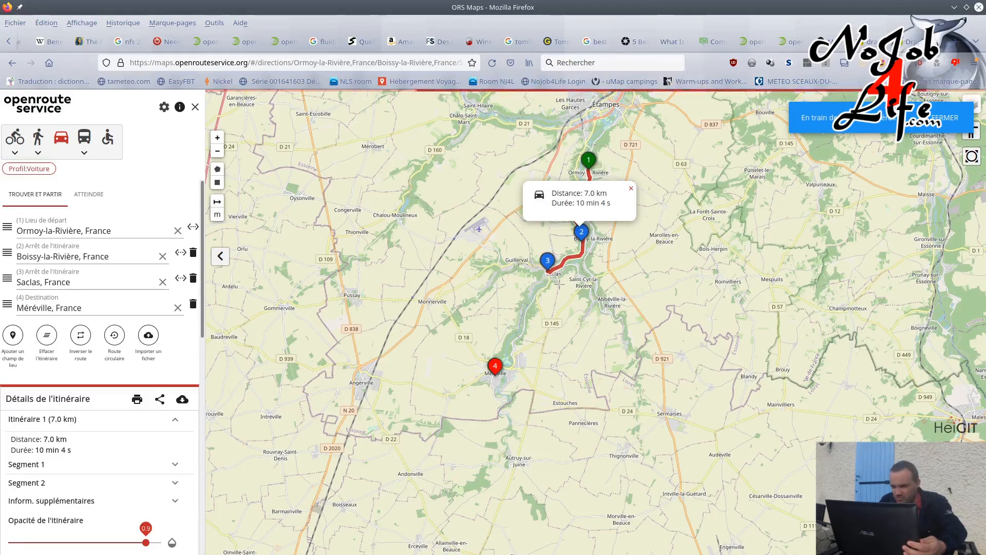
scroll(559, 283, "up", 2)
scroll(559, 284, "down", 2)
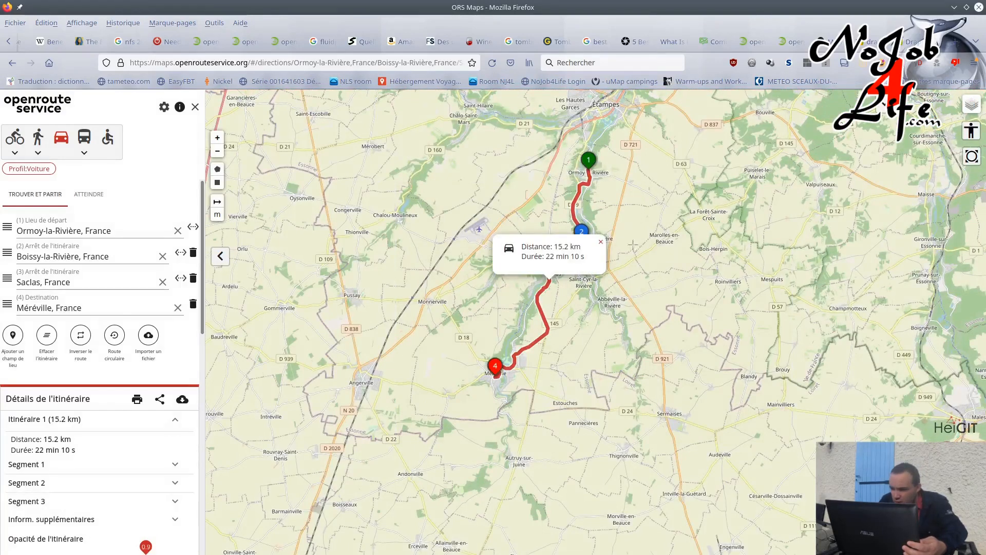
left_click(600, 242)
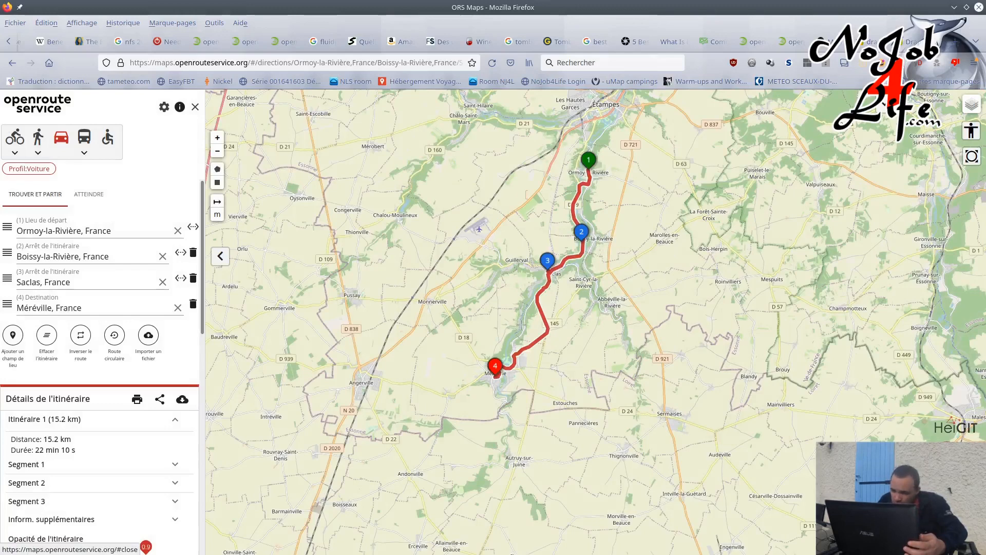
Reroute the stretch between Saclas and Méréville through Route de Fouville, Saclas, along the river valley
scroll(521, 325, "up", 3)
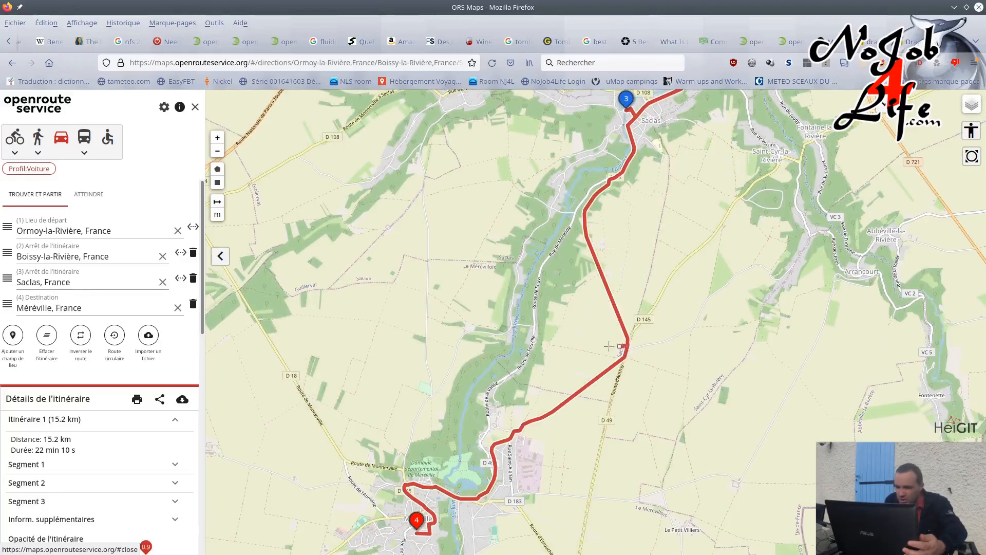
left_click_drag(621, 345, 533, 325)
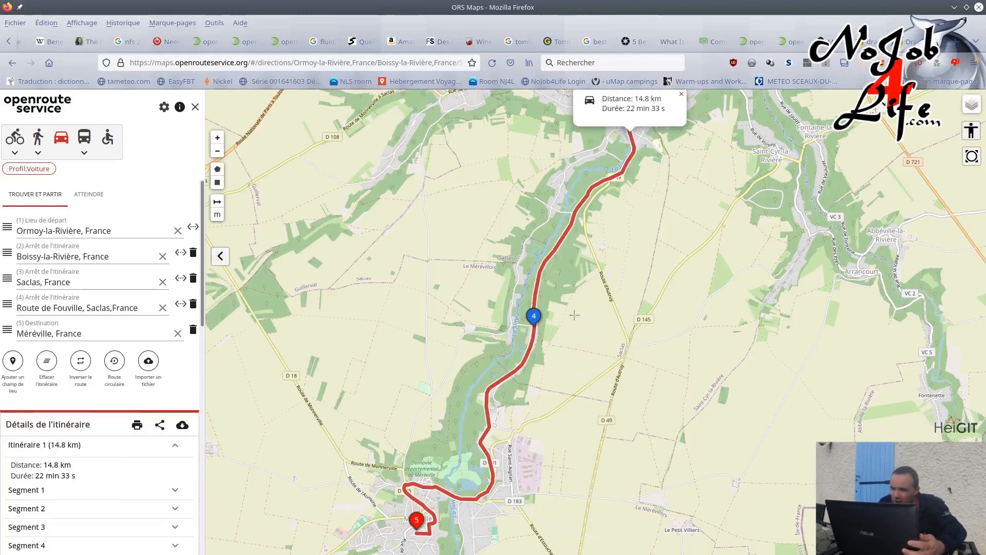
scroll(574, 310, "down", 4)
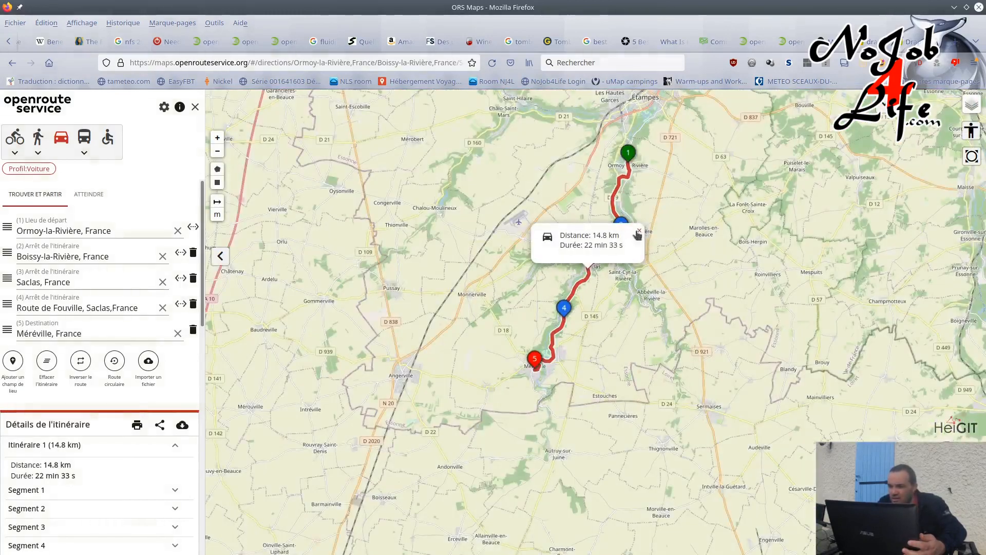
Hide the route summary popup and the directions panel, and display the map in full screen
left_click(639, 231)
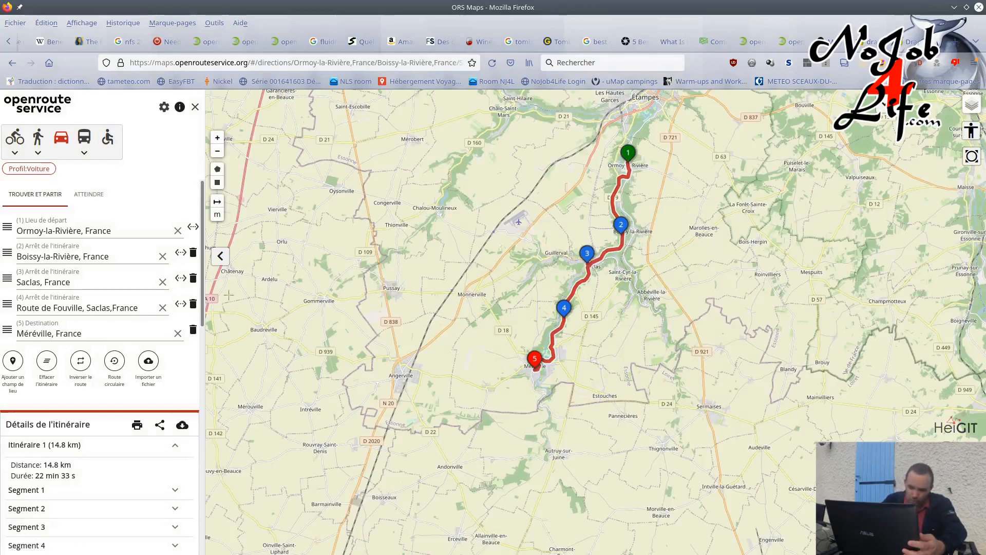
left_click(220, 257)
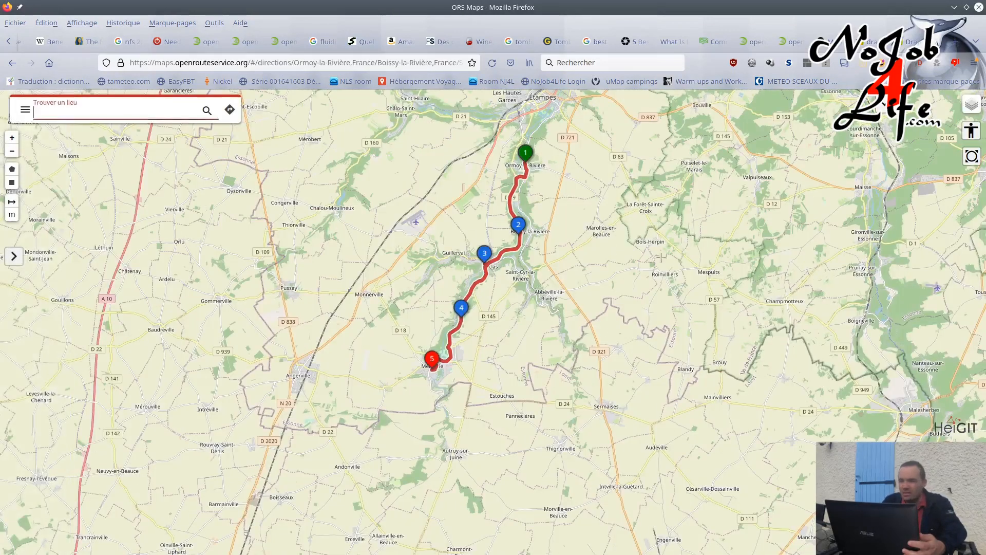
key("F11")
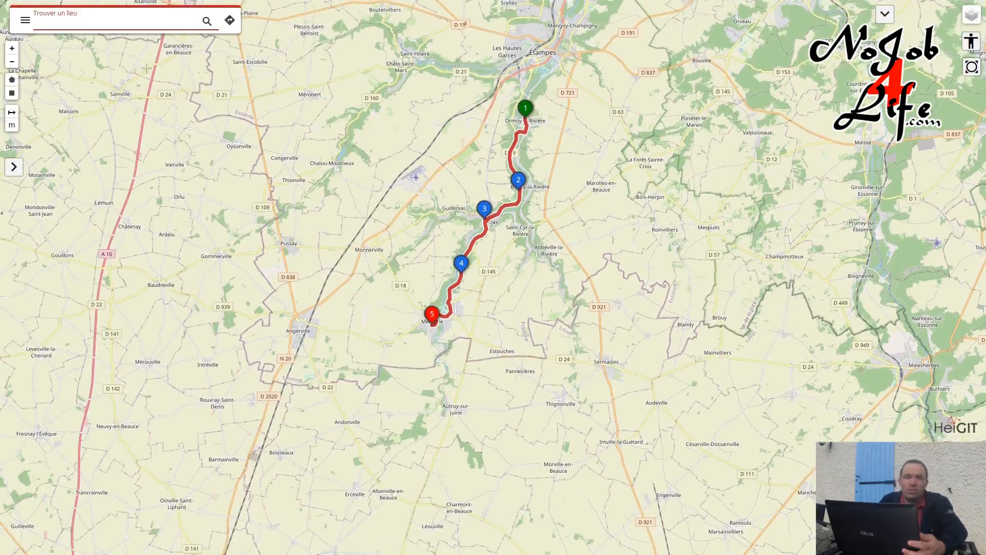
Frame the route larger on the map with all five places in view, and open the browser's web console below it
left_click(12, 48)
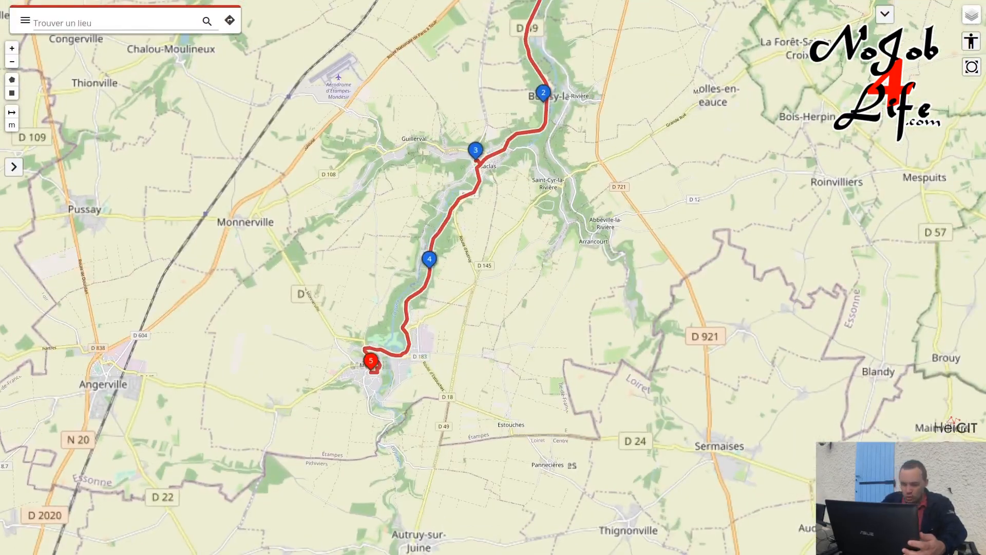
mouse_move(423, 155)
left_mouse_down()
mouse_move(411, 164)
mouse_move(395, 272)
left_mouse_up()
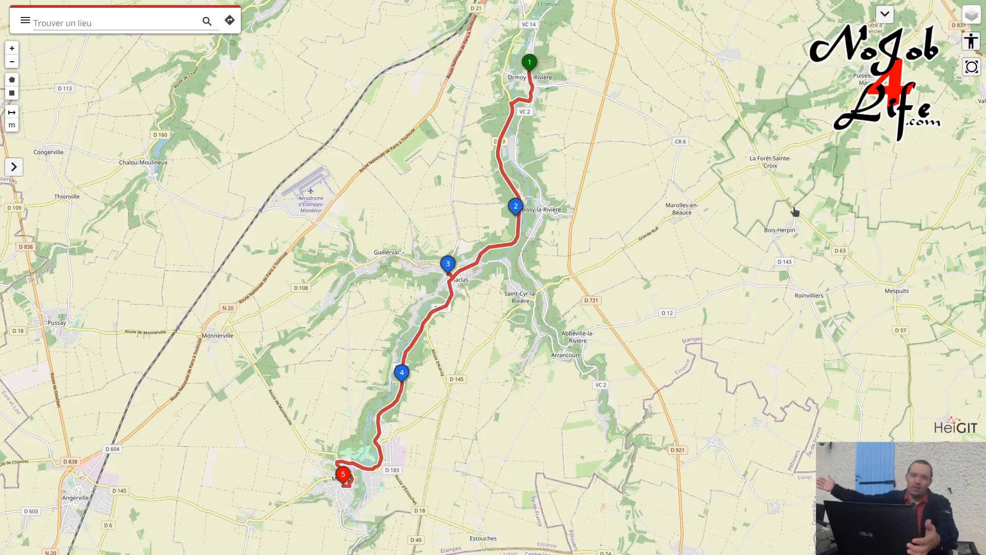
key("F12")
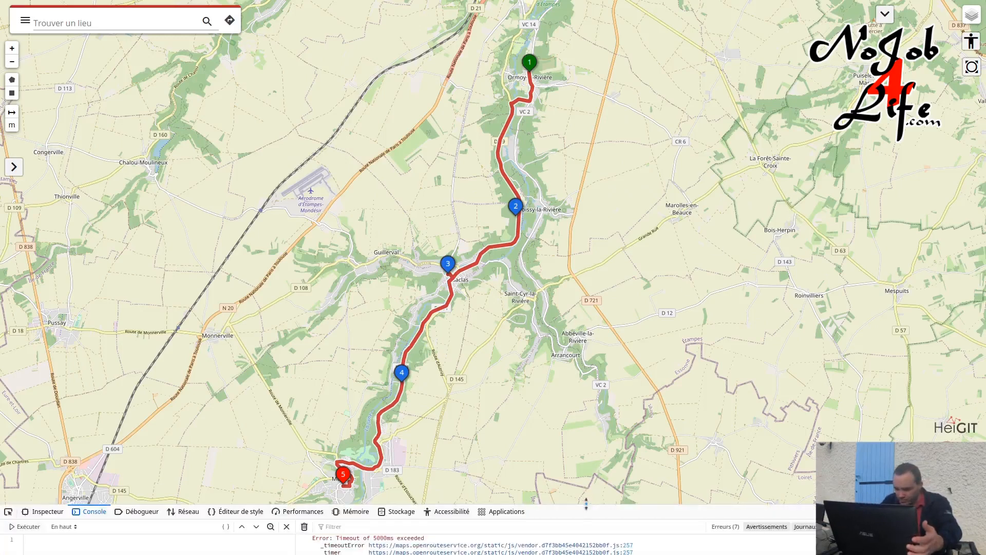
left_click_drag(586, 503, 534, 495)
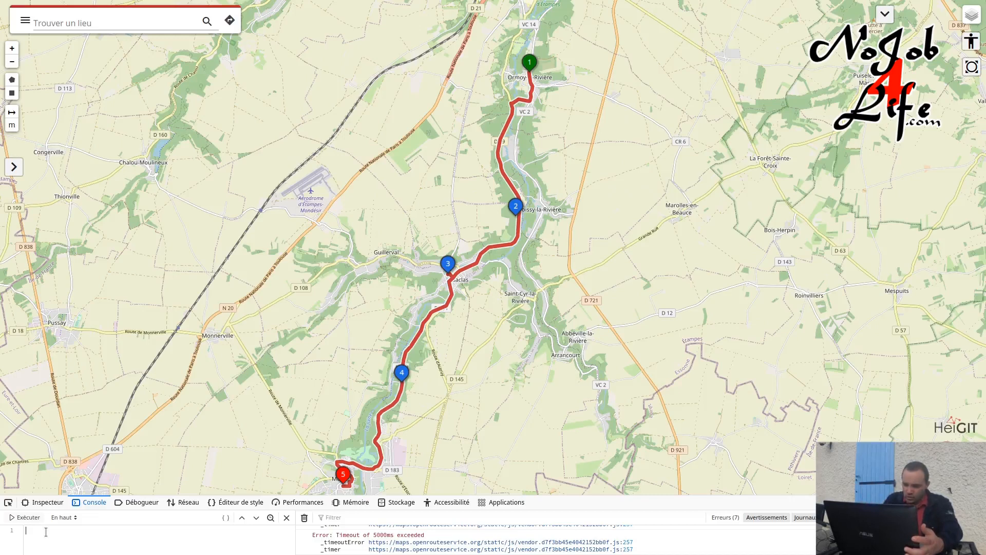
Capture the map by running the console command ":screenshot --dpr 4 --fullscreen"
type(":screenshot")
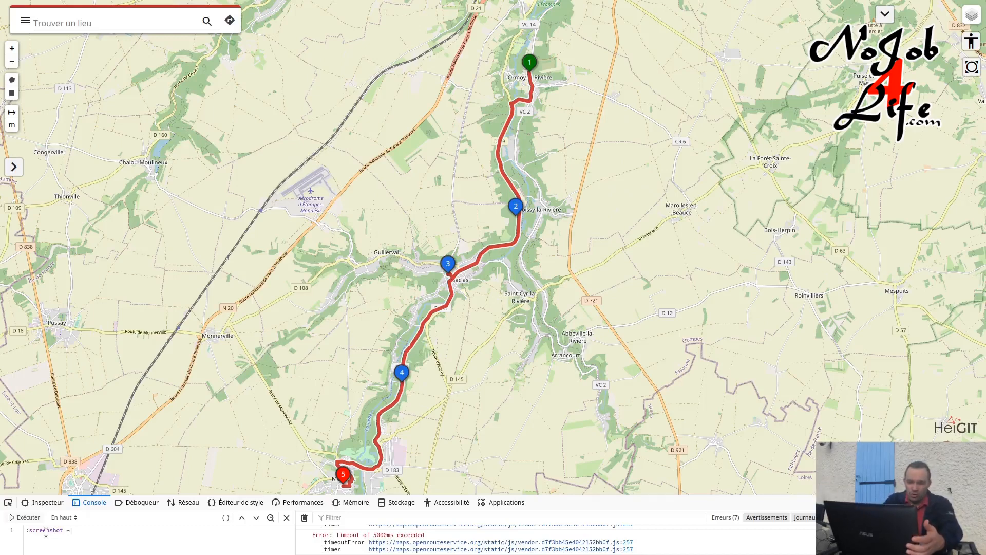
type("-dpr 4")
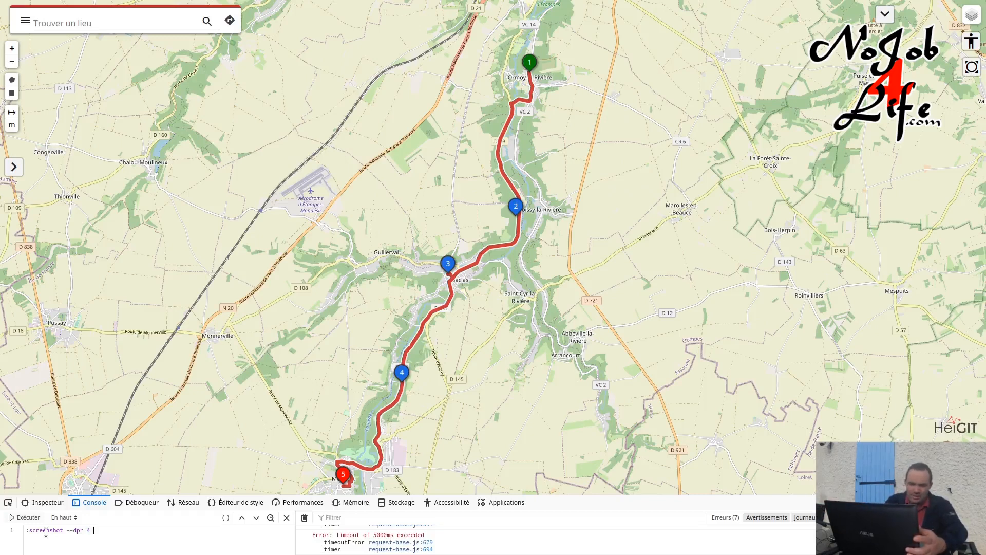
type("--ful")
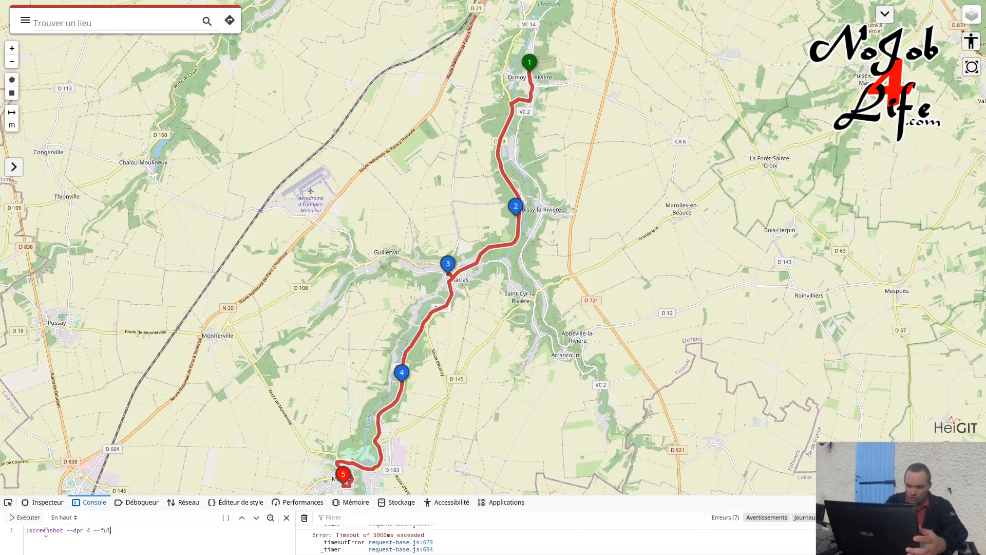
type("lscreen")
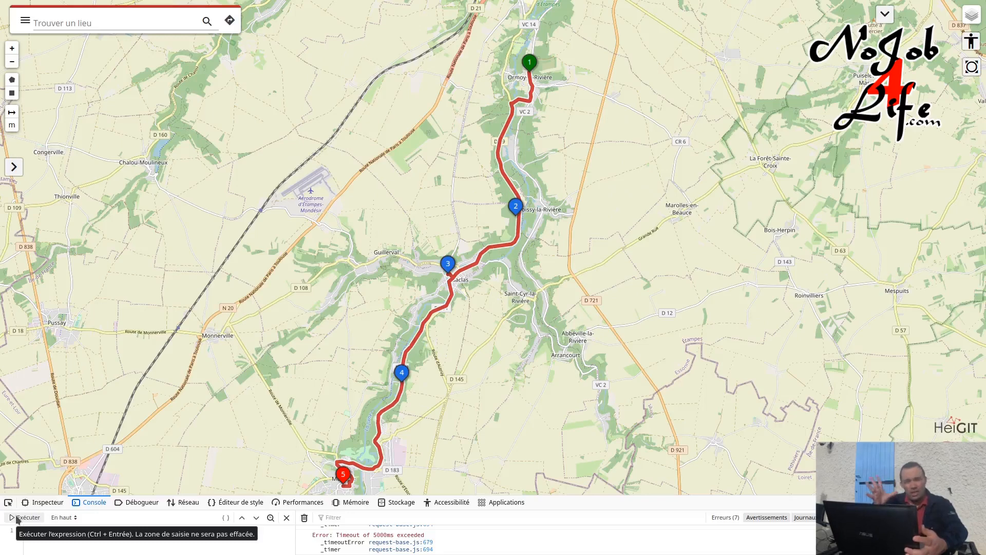
type(":screenshot --dpr 4 --fullscreen")
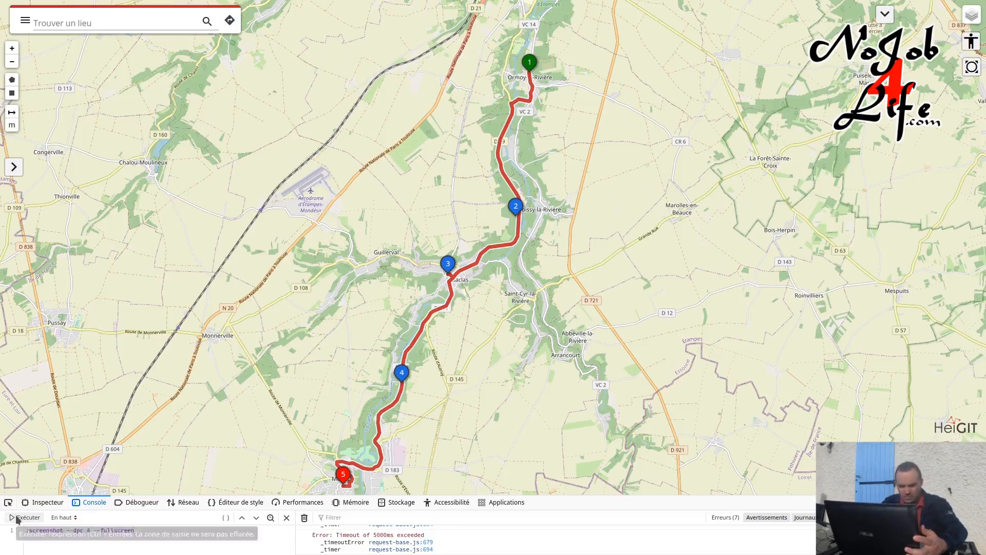
left_click(25, 517)
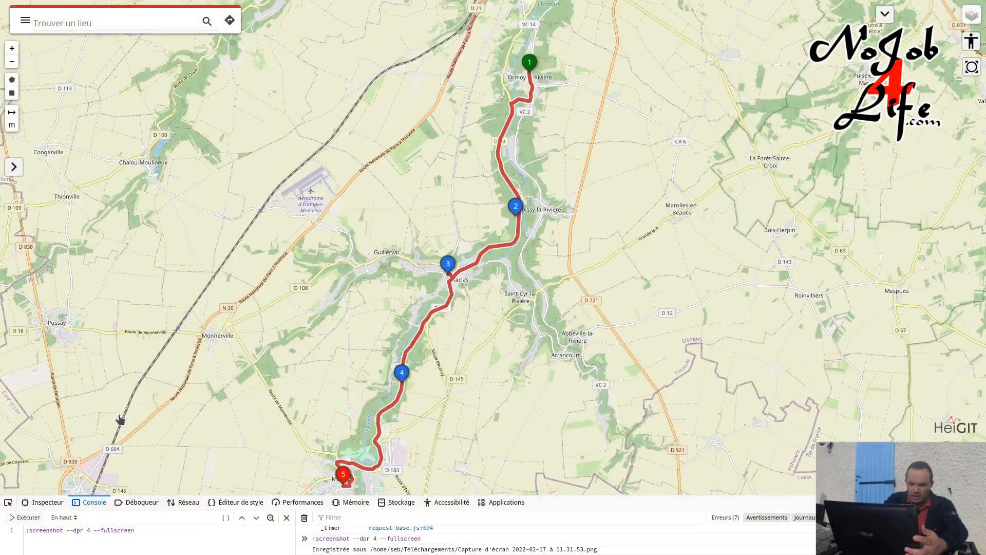
Switch to the Dolphin file manager and show the Téléchargements folder in its own tab
key("super+d")
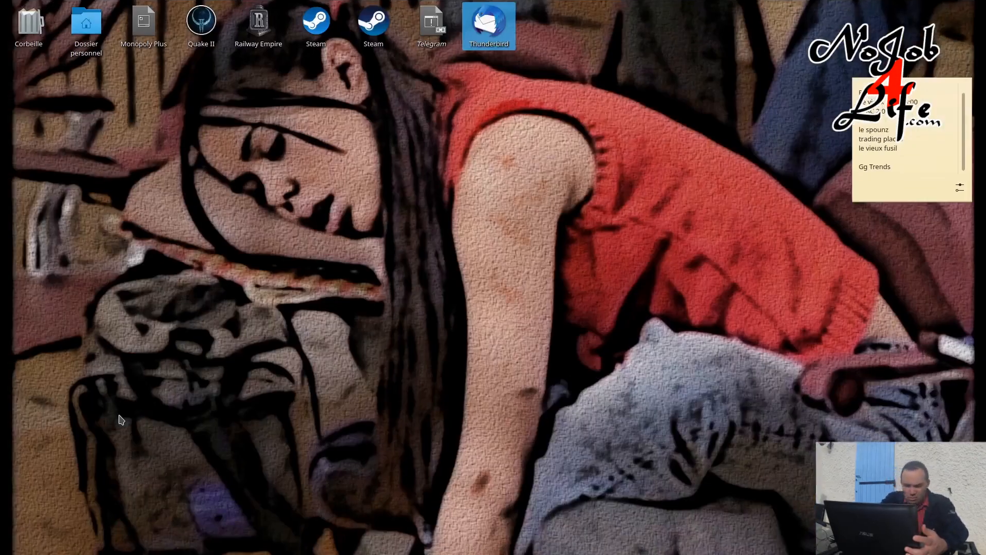
key("alt+Tab")
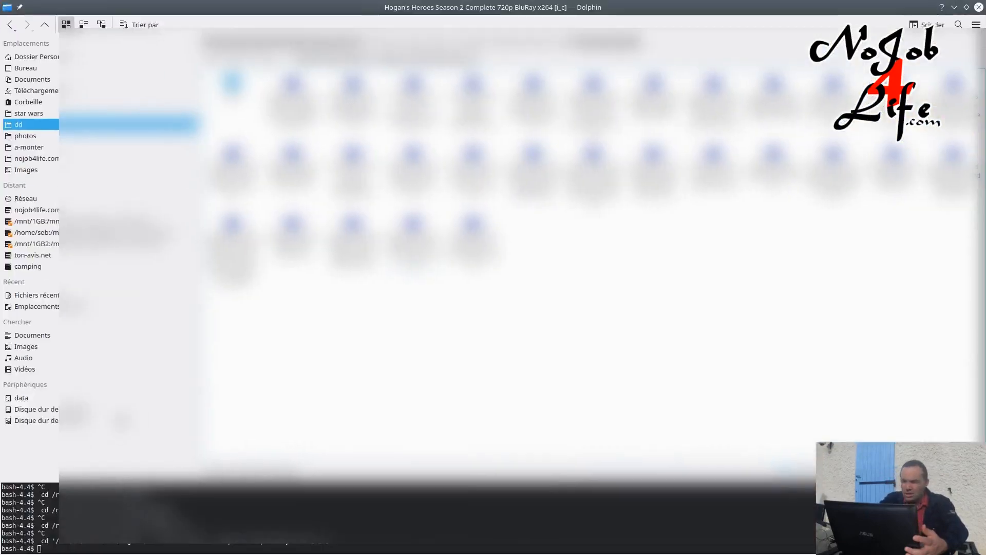
right_click(477, 14)
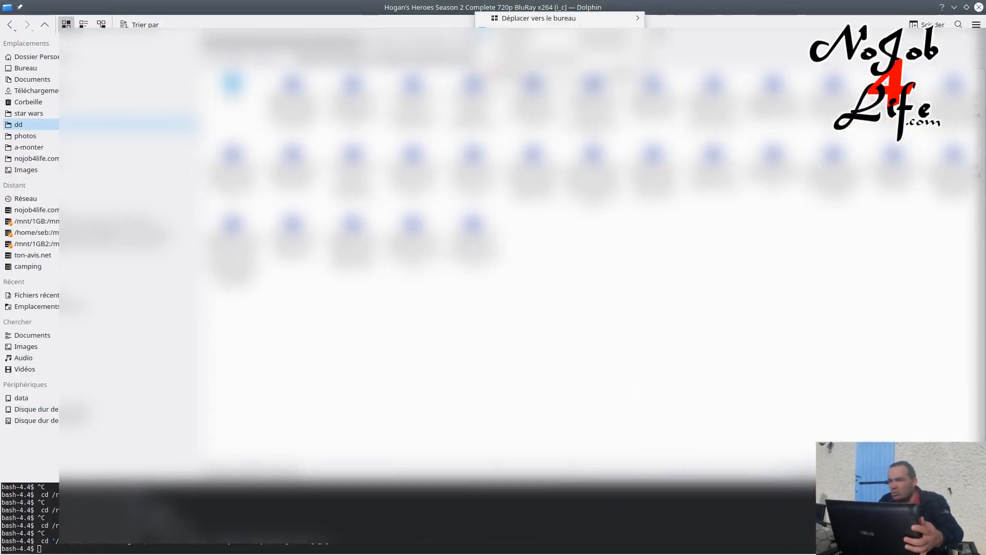
left_click(633, 2)
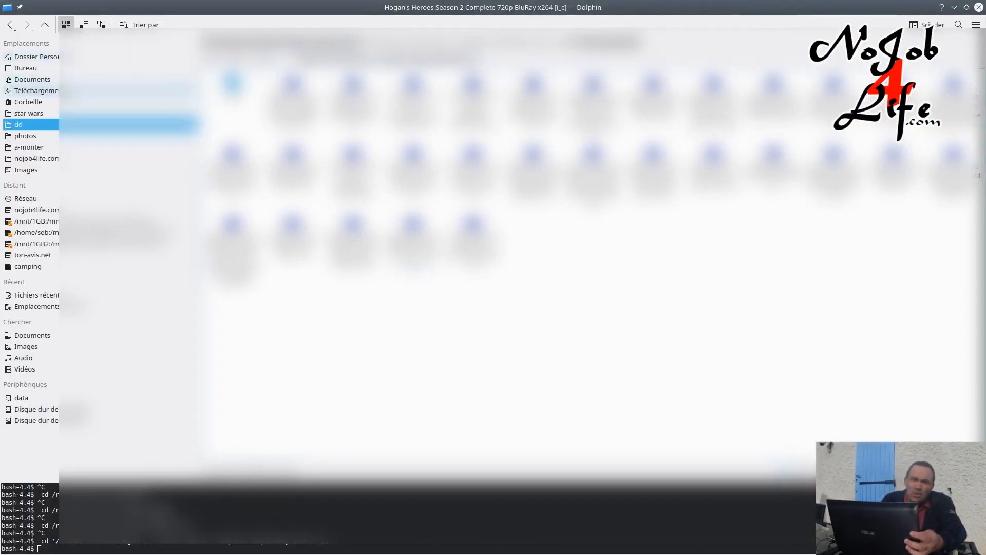
right_click(61, 91)
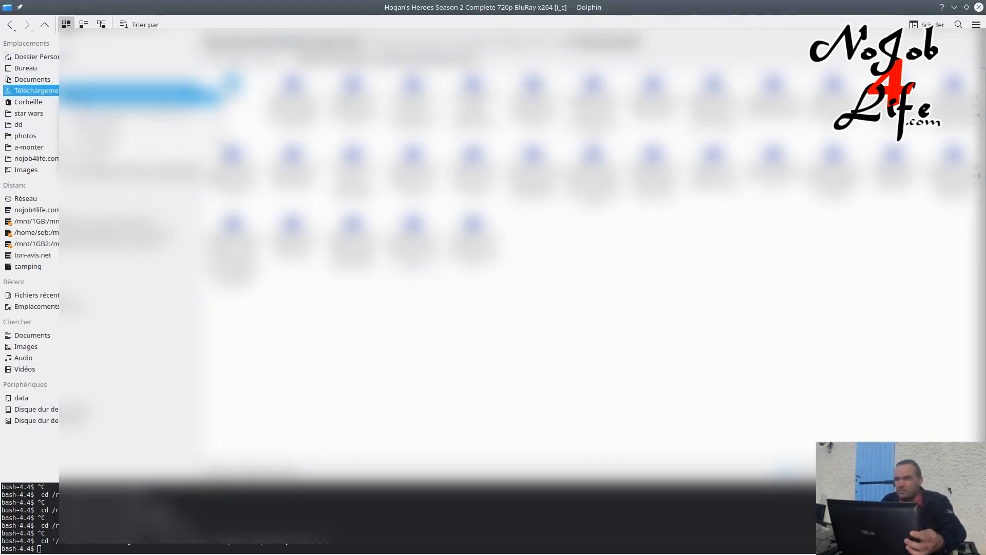
left_click(90, 97)
left_click(621, 42)
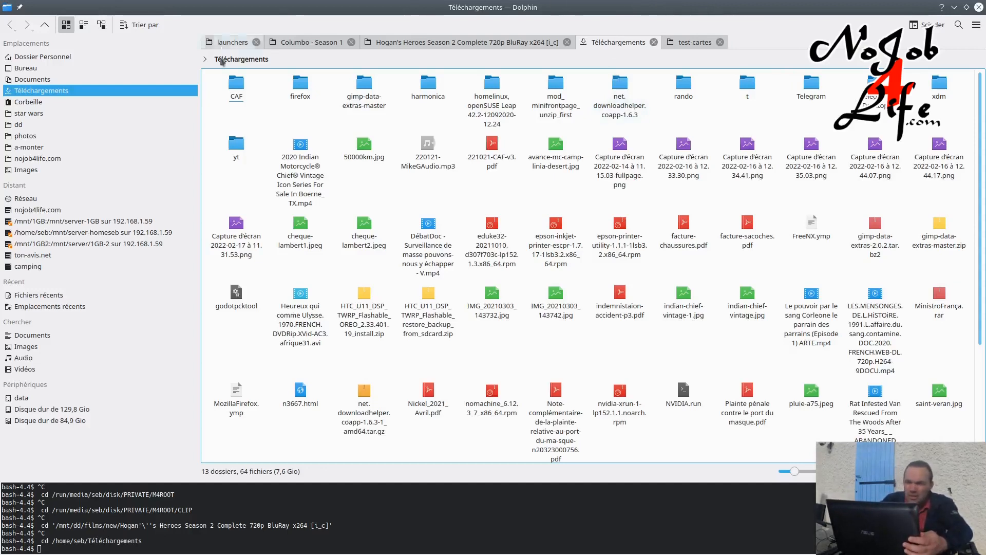
Sort the Téléchargements folder by modification date, most recent first
left_click(144, 24)
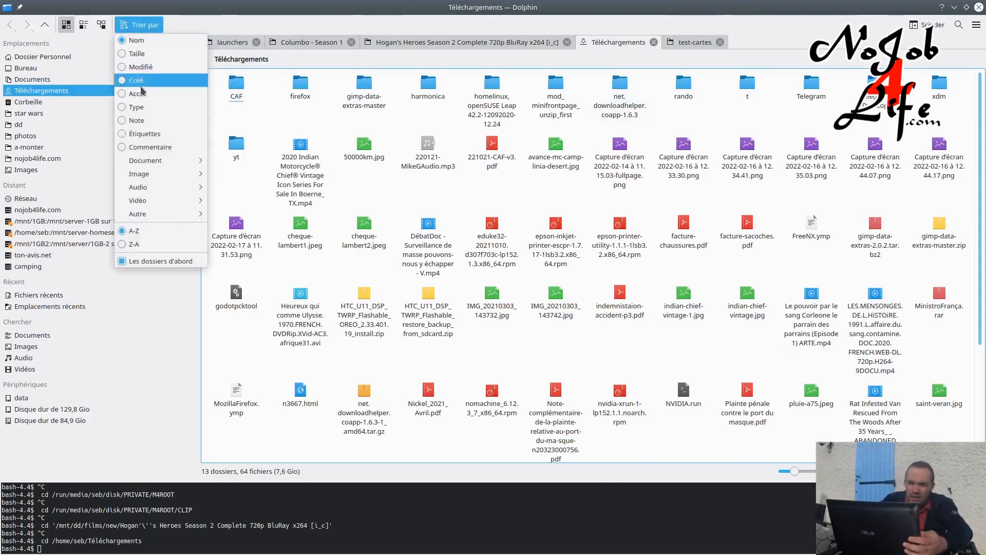
left_click(148, 68)
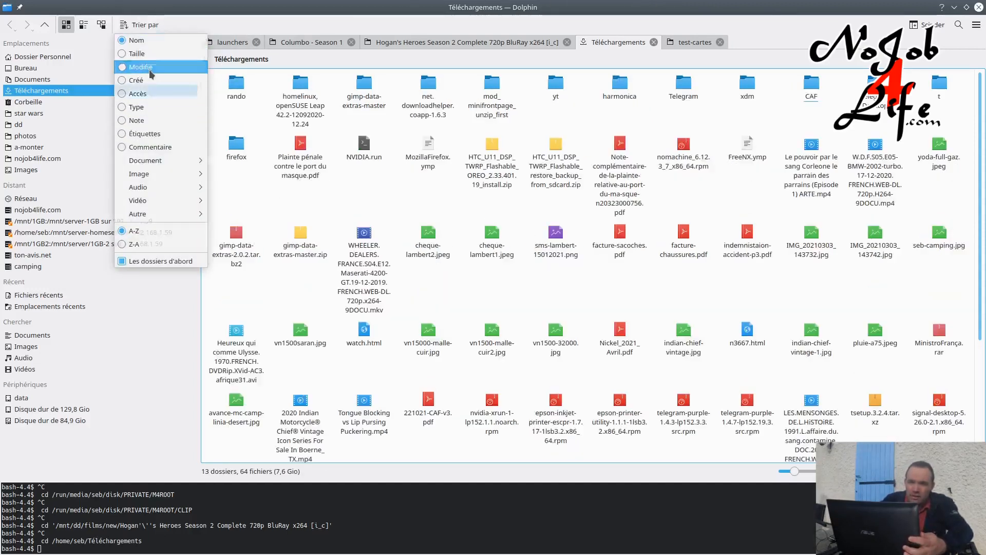
left_click(148, 28)
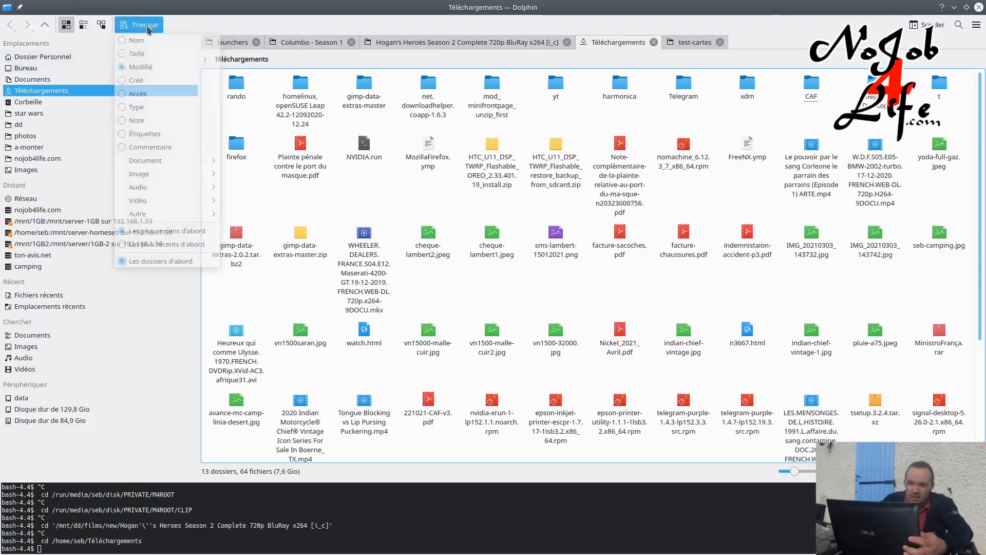
left_click(164, 245)
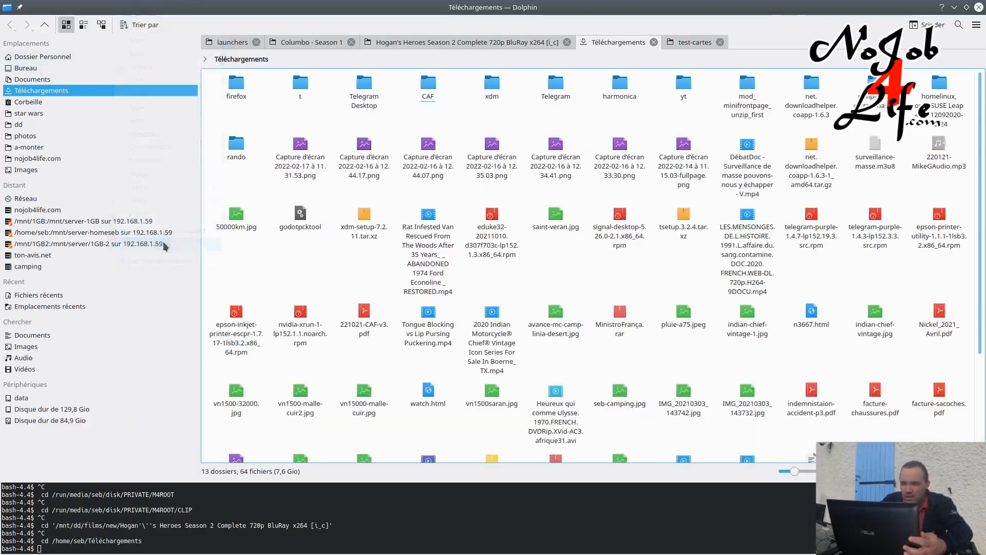
Examine the image Capture d'écran 2022-02-17 à 11.31.53.png, close the viewer, and switch back to the route map in Firefox with the console input cleared
left_click(303, 164)
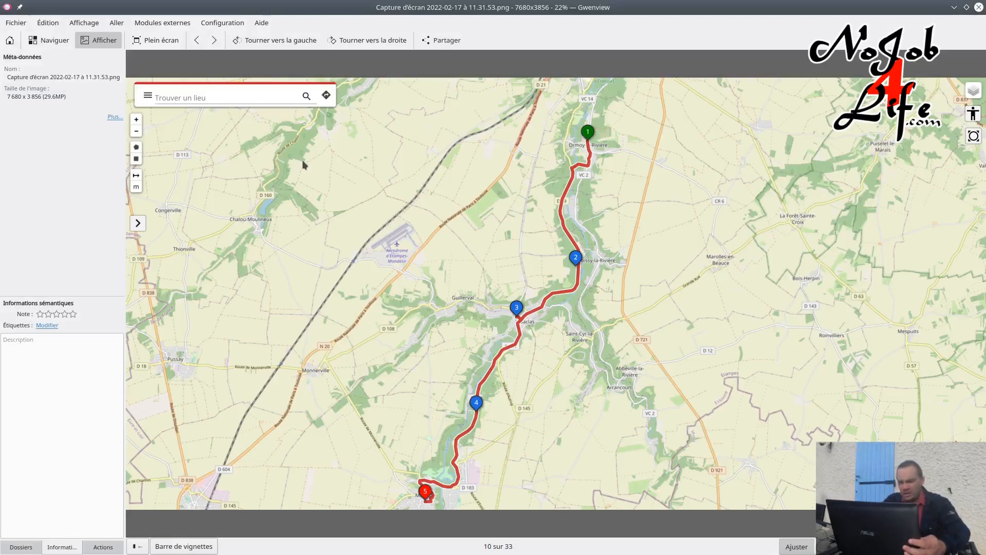
key("alt+F4")
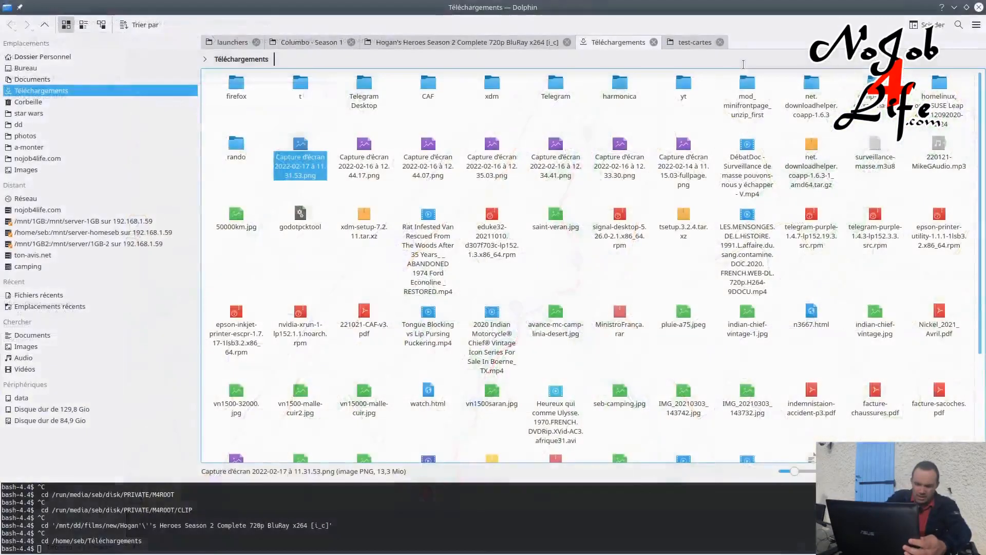
key("ctrl+F1")
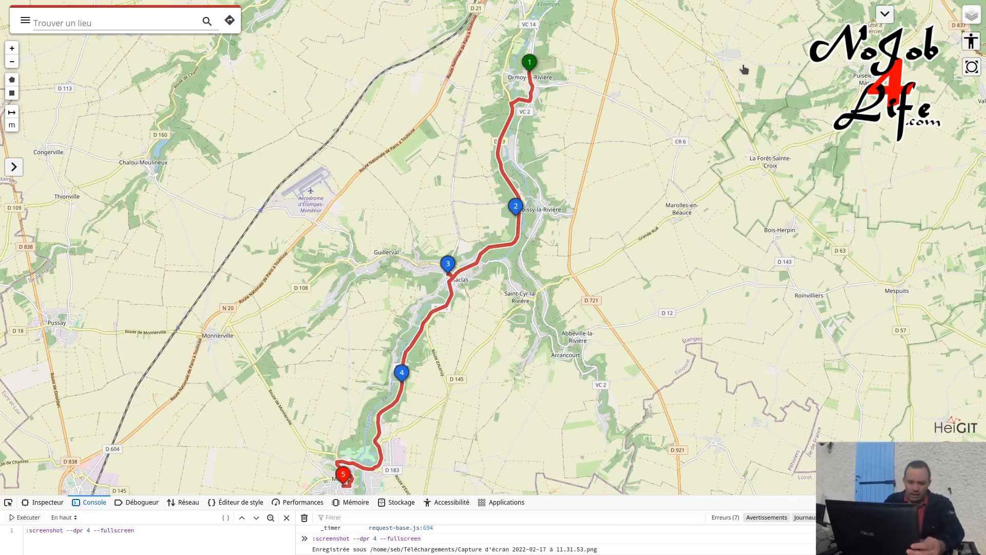
key("Return")
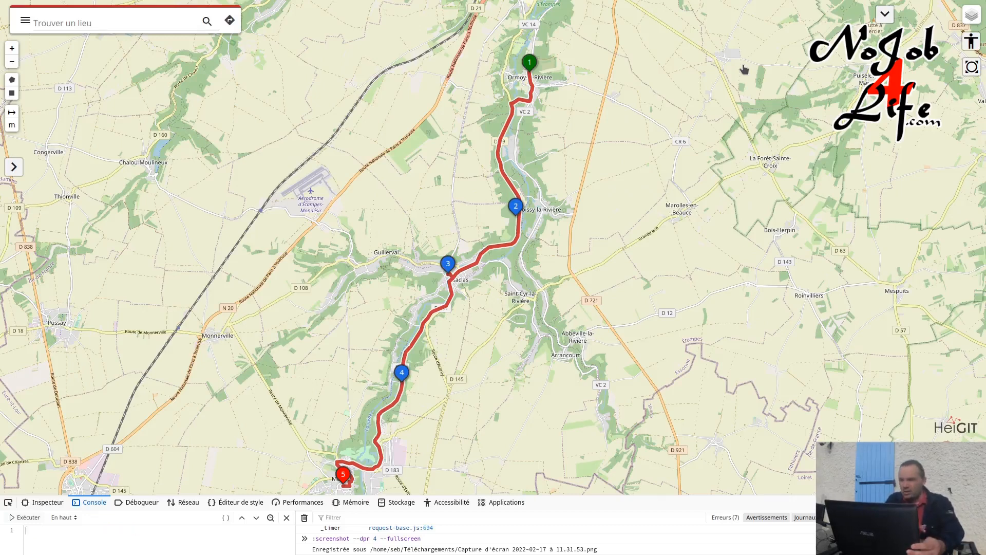
Leave full screen and bookmark the route page as ORS Maps in the Barre personnelle folder
mouse_move(755, 4)
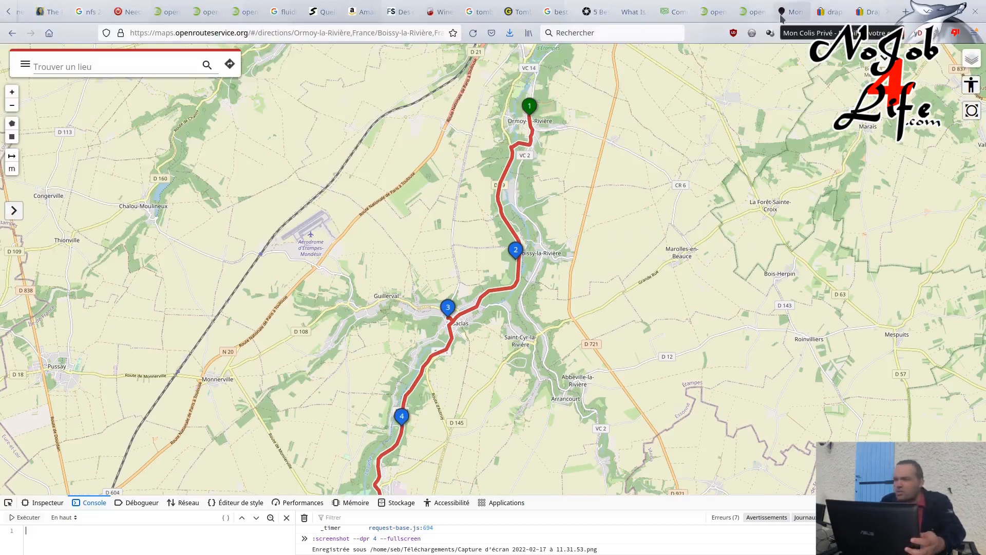
key("F11")
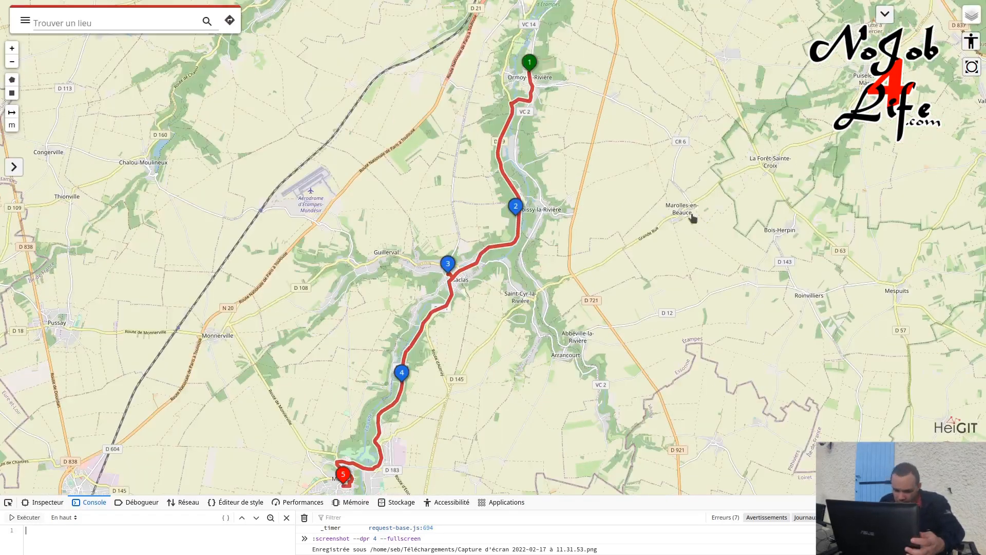
mouse_move(683, 4)
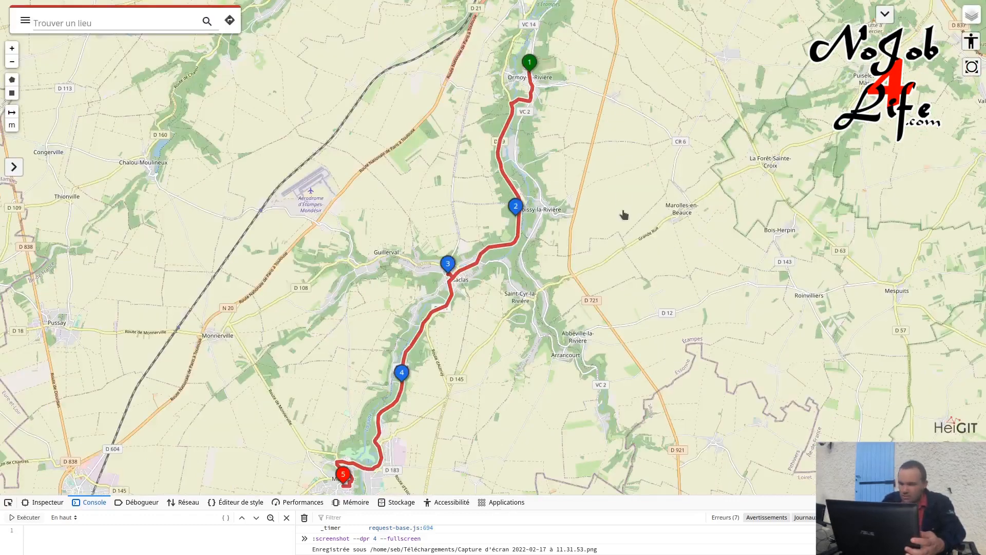
key("F11")
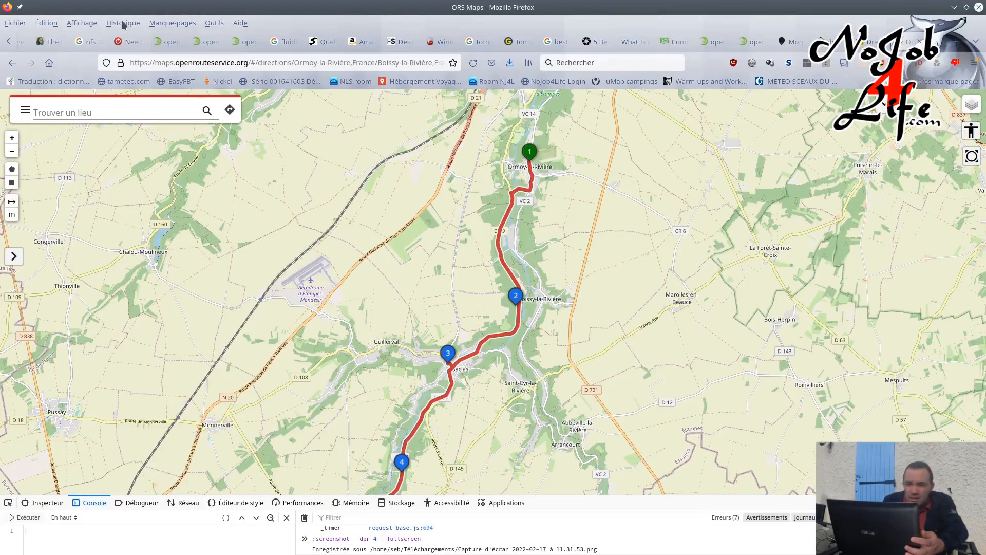
left_click(155, 23)
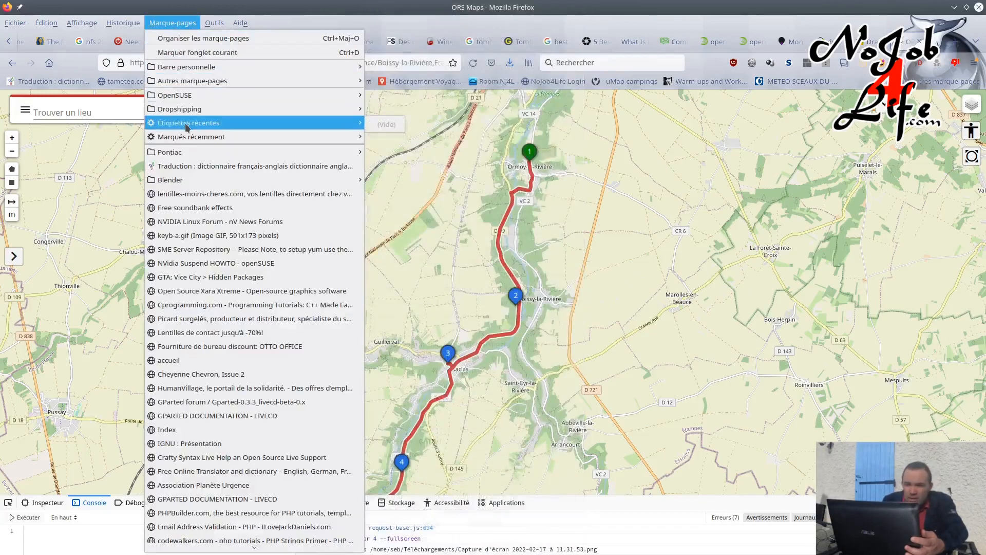
left_click(206, 54)
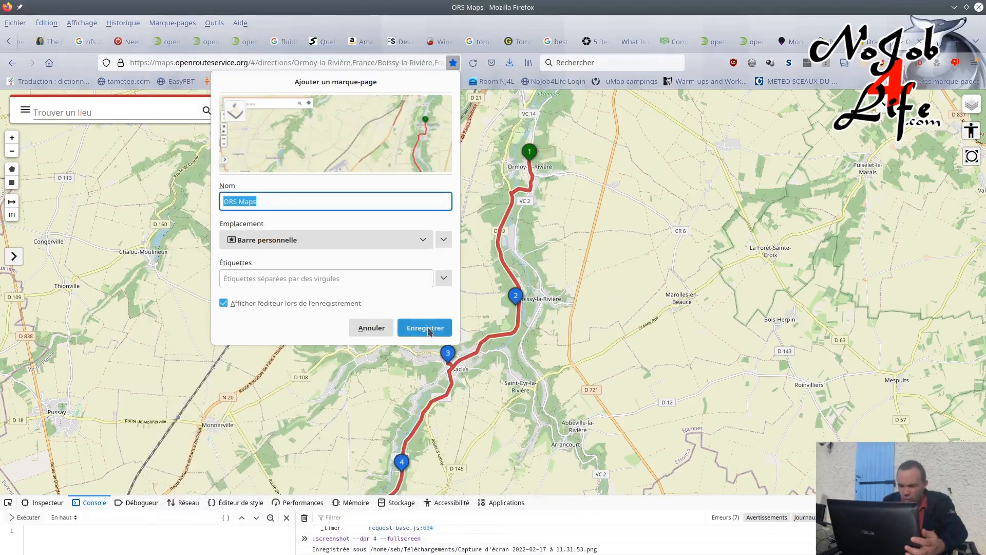
left_click(429, 330)
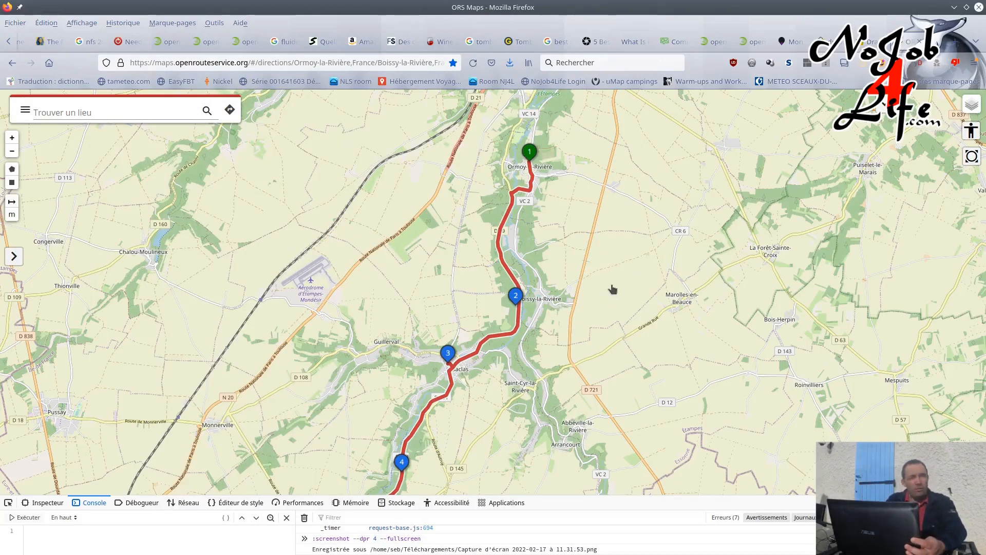
Return to full screen and capture the route map by running :screenshot --dpr 4 --fullscreen in the console
key("F11")
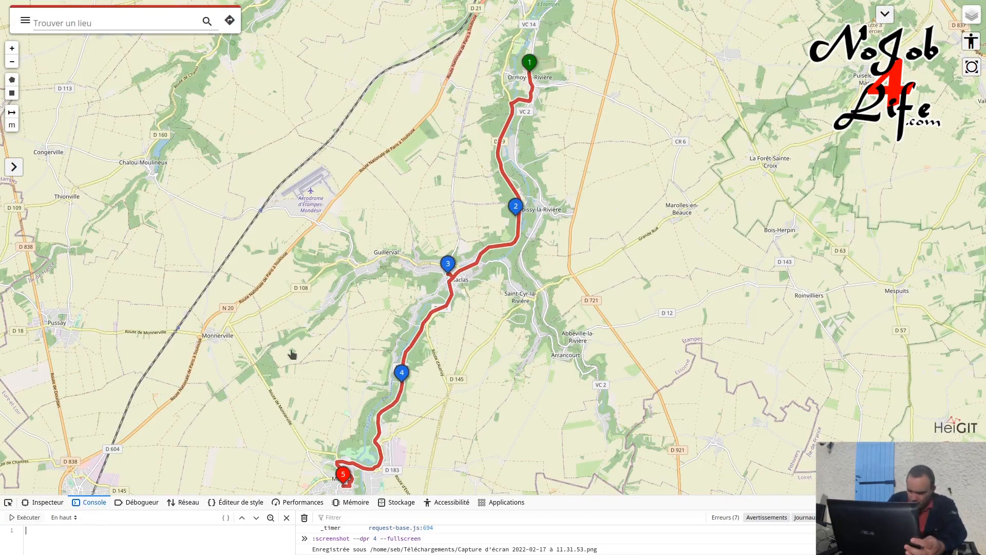
type(":")
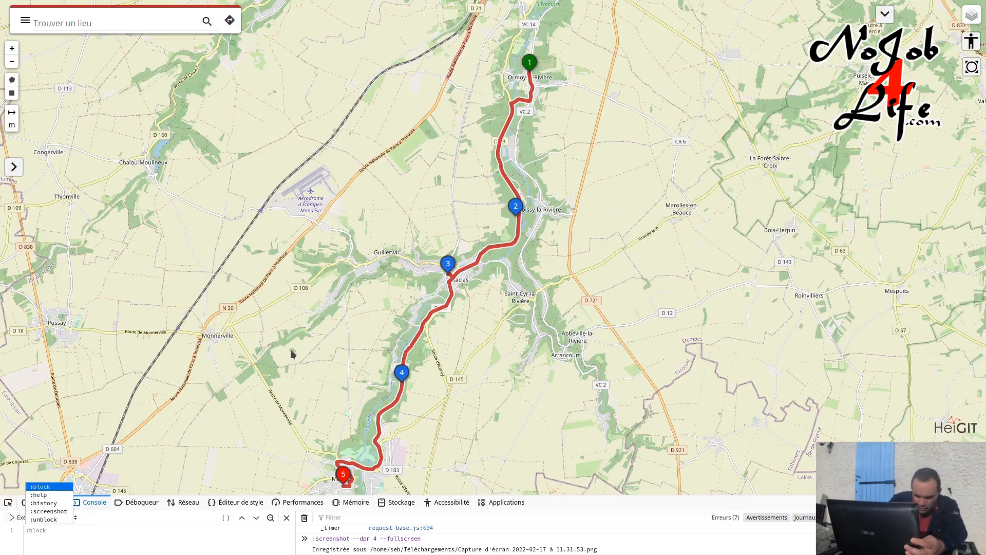
type("screen")
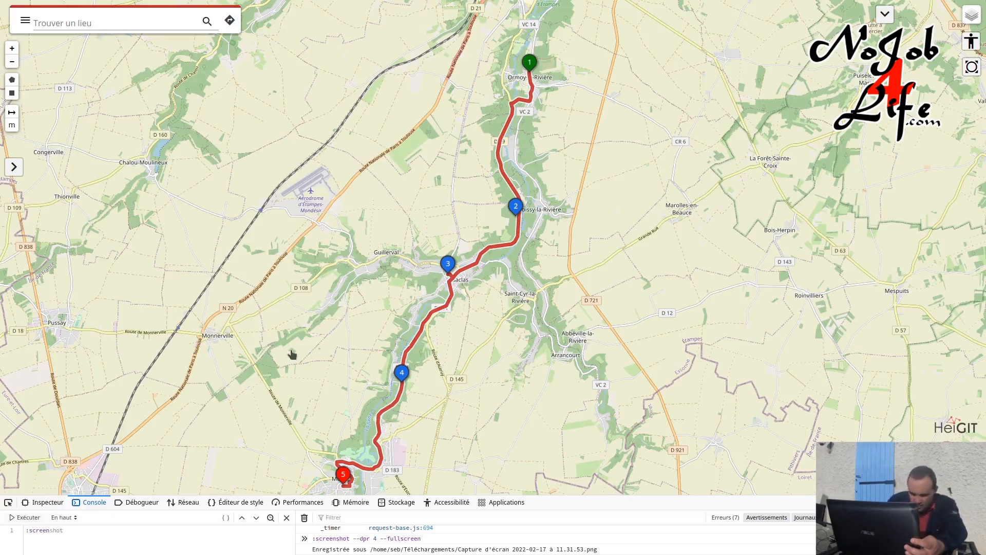
key("Delete")
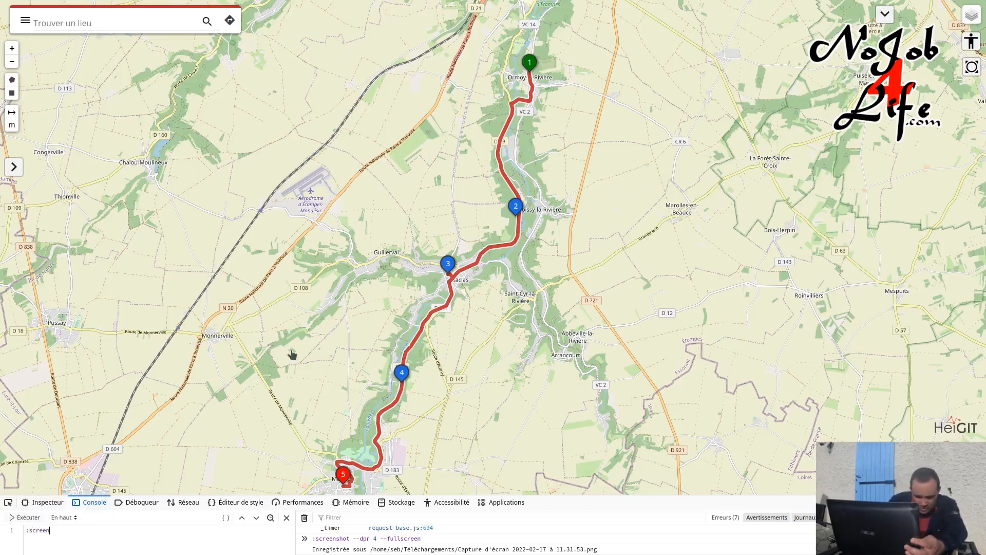
type("nshot --")
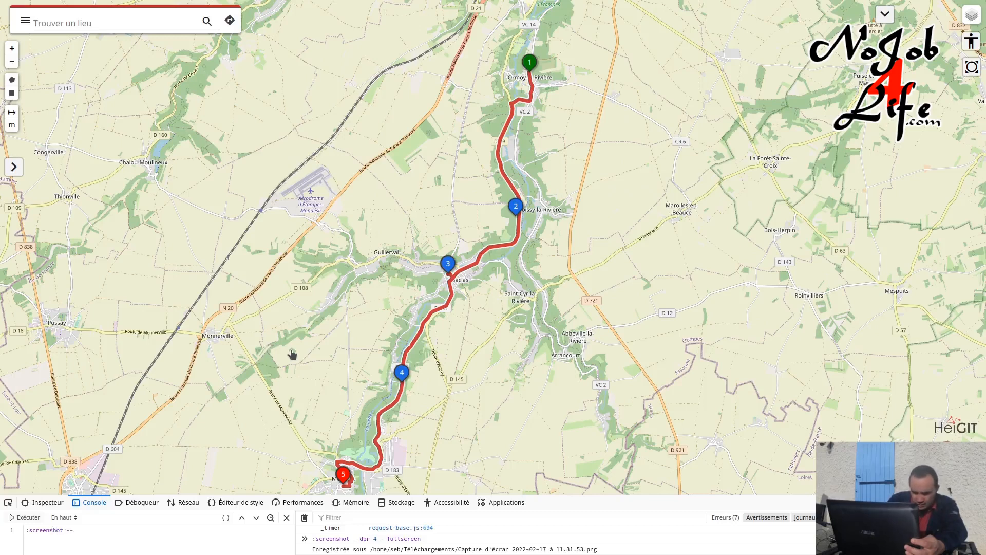
type("dpr ")
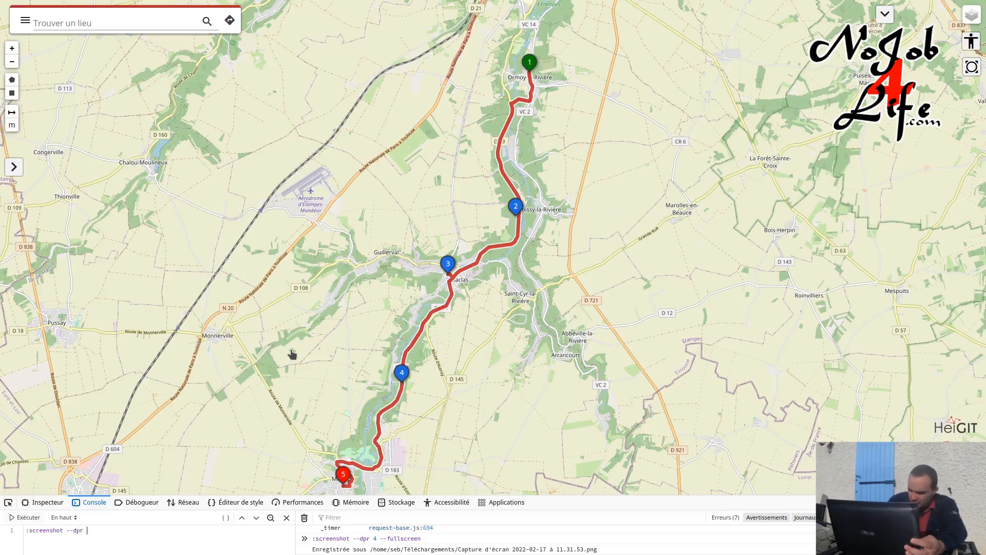
type("4 --fullscreen")
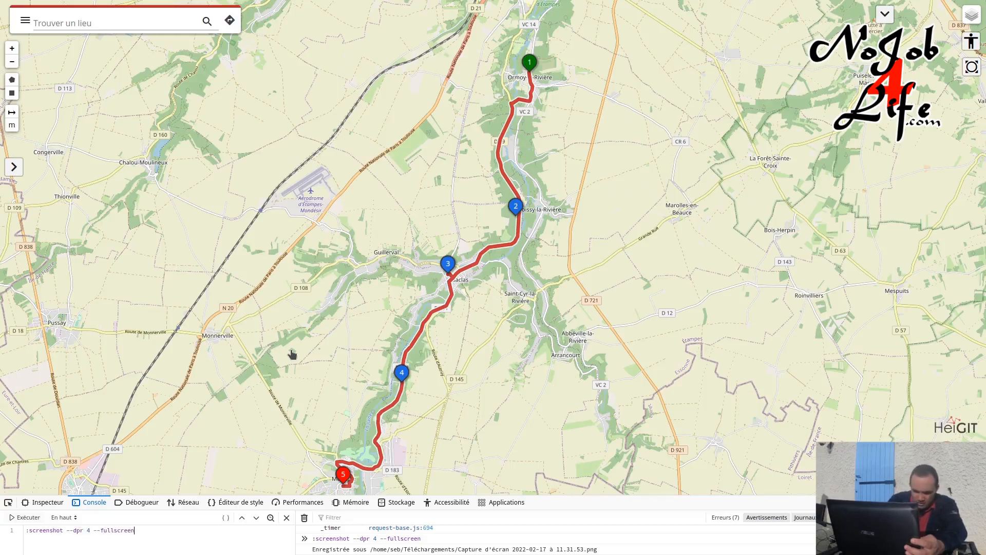
left_click(27, 521)
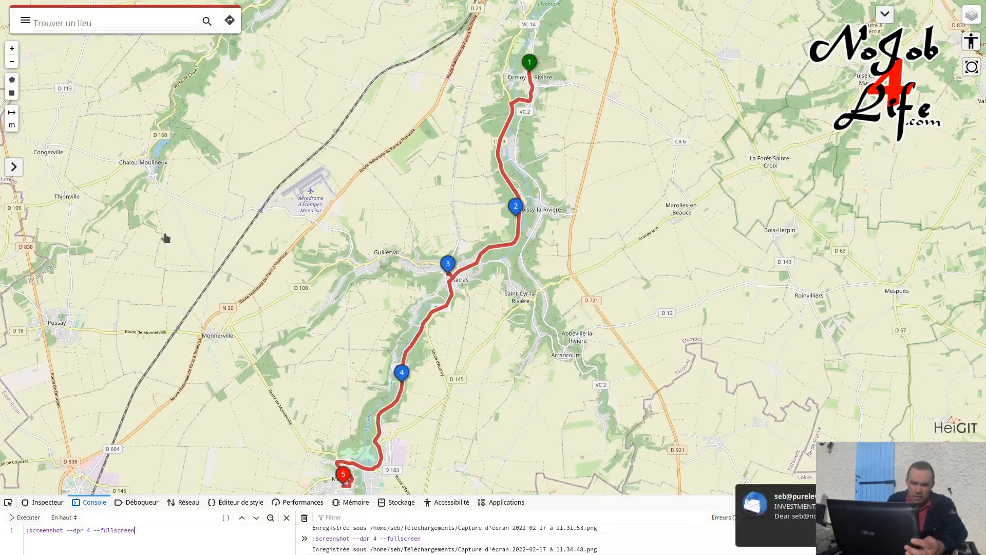
Clear the whole route from the map and collapse the directions sidebar again
left_click(14, 167)
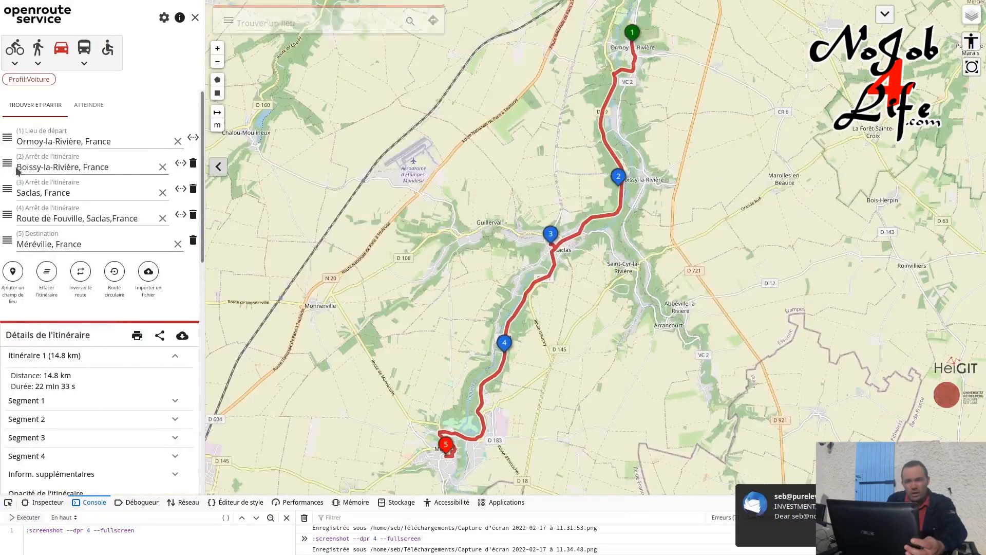
left_click(47, 272)
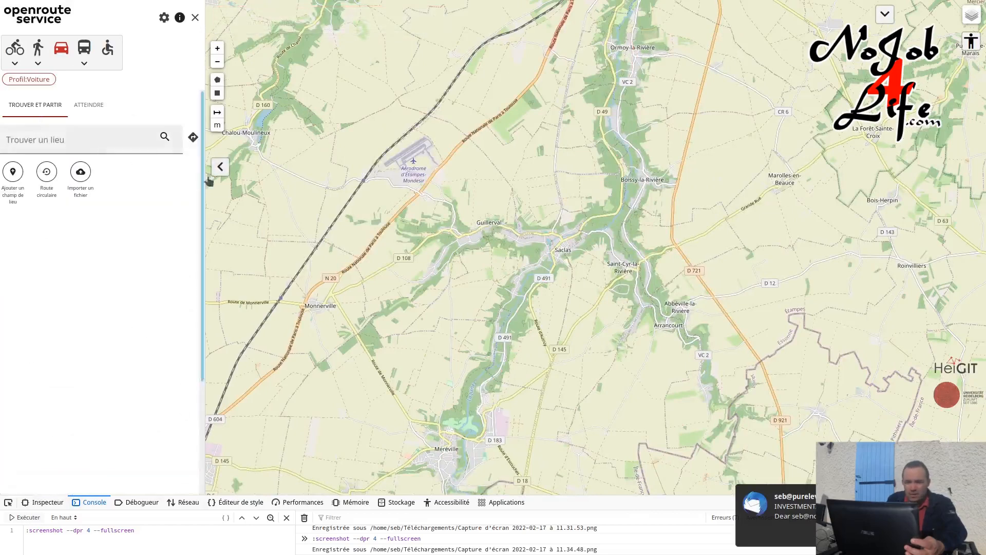
left_click(220, 166)
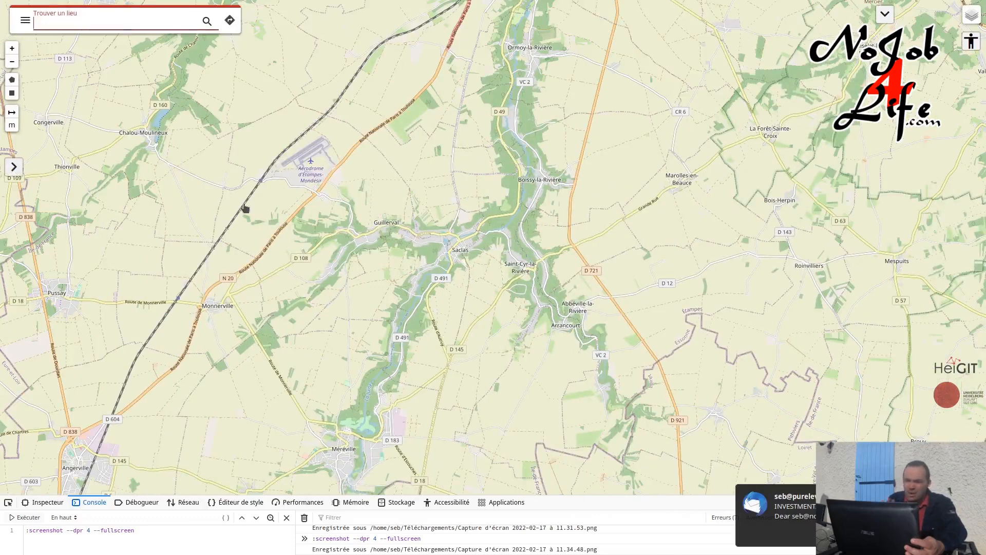
Capture the map without the route by running :screenshot --dpr 4 --fullscreen twice in the console
left_click(29, 519)
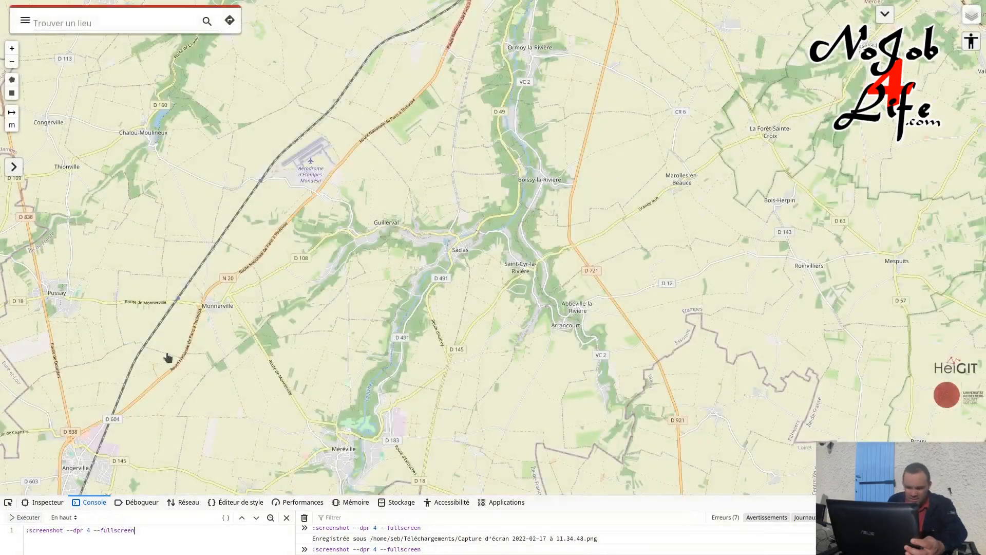
key("Up")
left_click(26, 518)
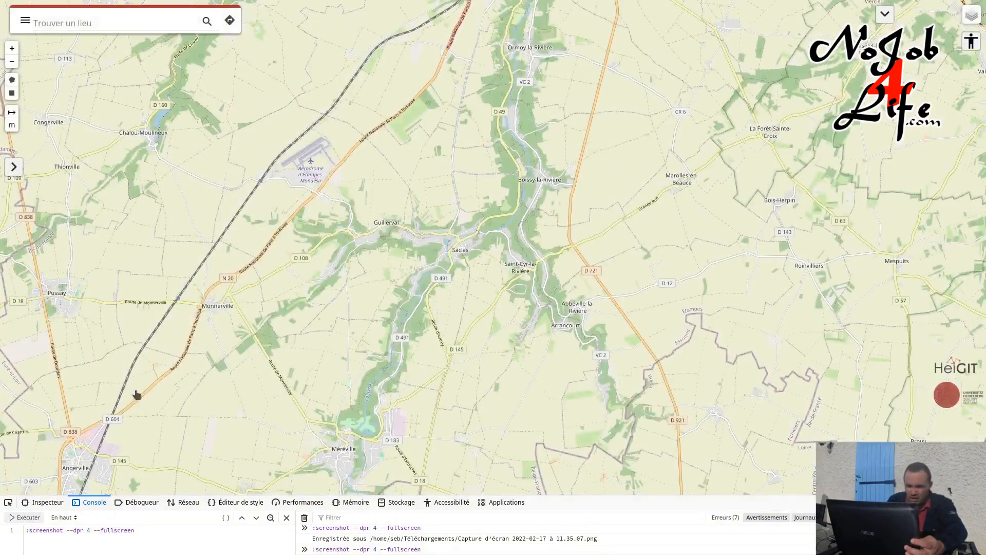
Switch to Dolphin and delete the duplicate image Capture d'écran 2022-02-17 à 11.35.07.png from Téléchargements
key("alt+Tab")
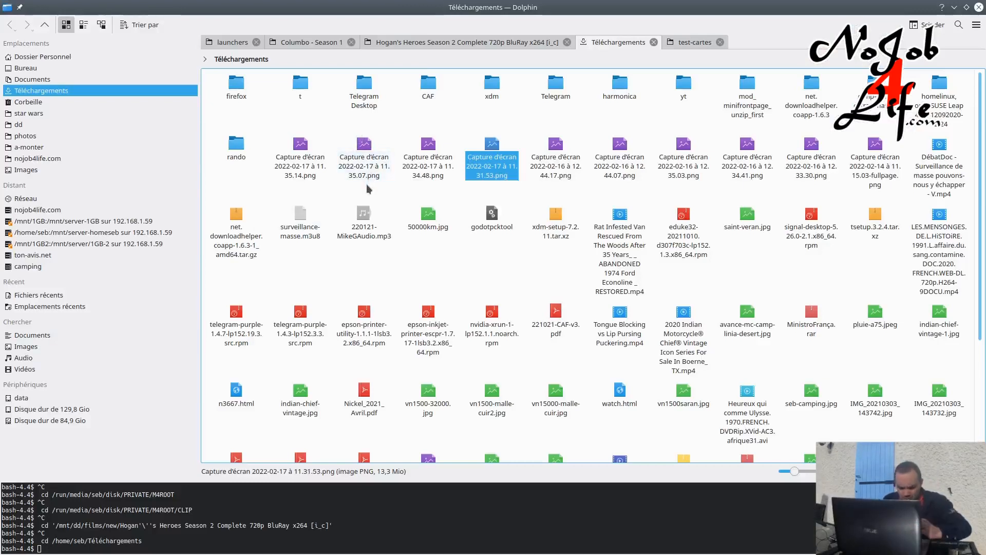
left_click(368, 150)
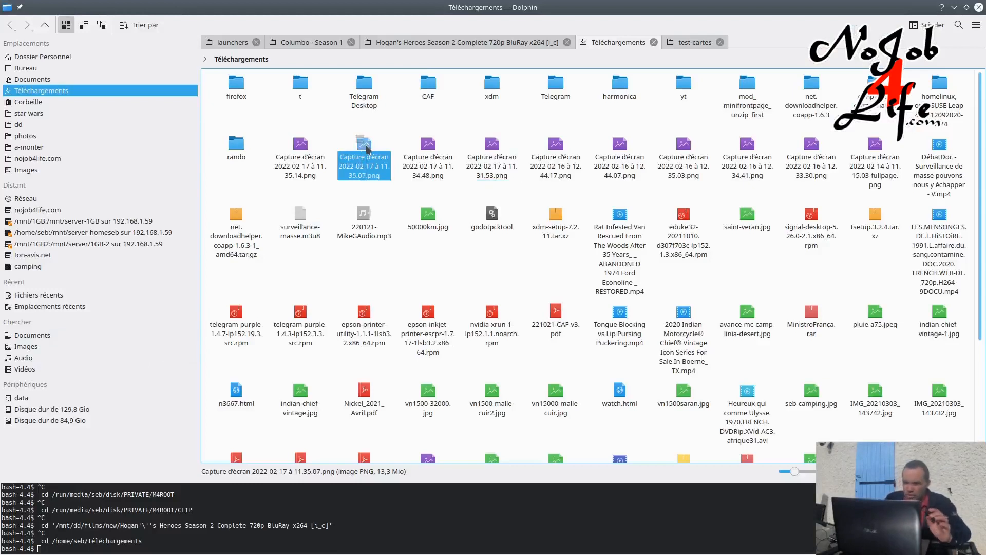
key("Delete")
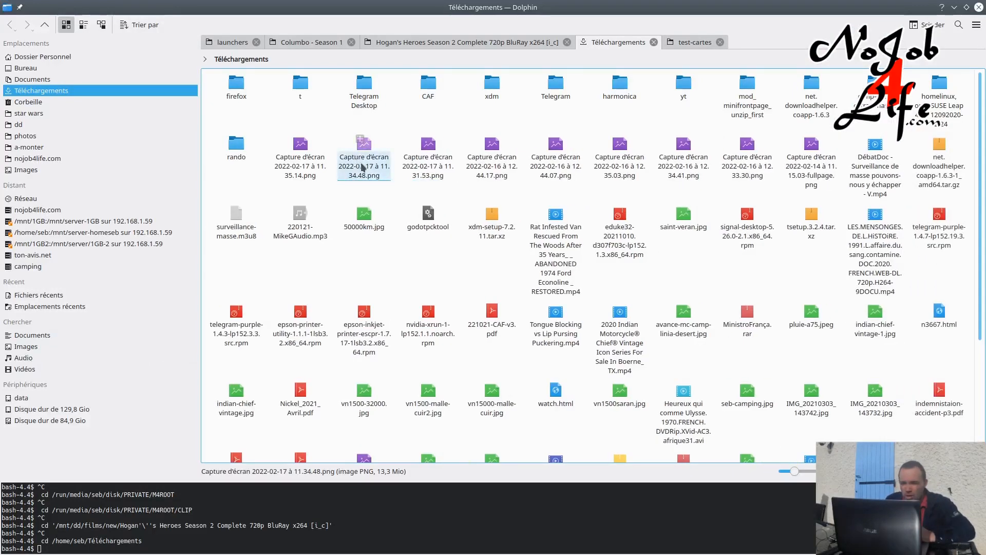
Examine the route capture Capture d'écran 2022-02-17 à 11.34.48.png in the image viewer and return to the Téléchargements folder
double_click(362, 166)
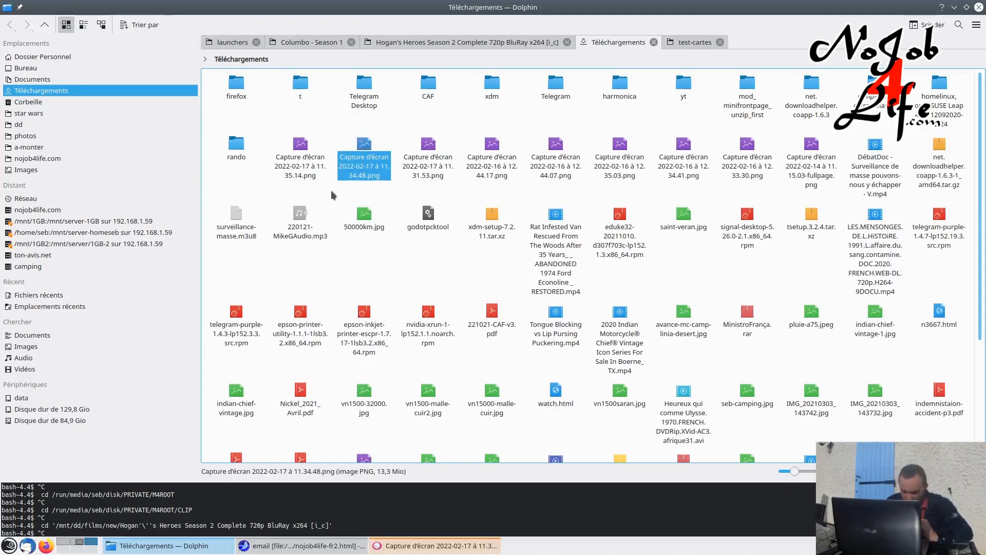
left_click(409, 544)
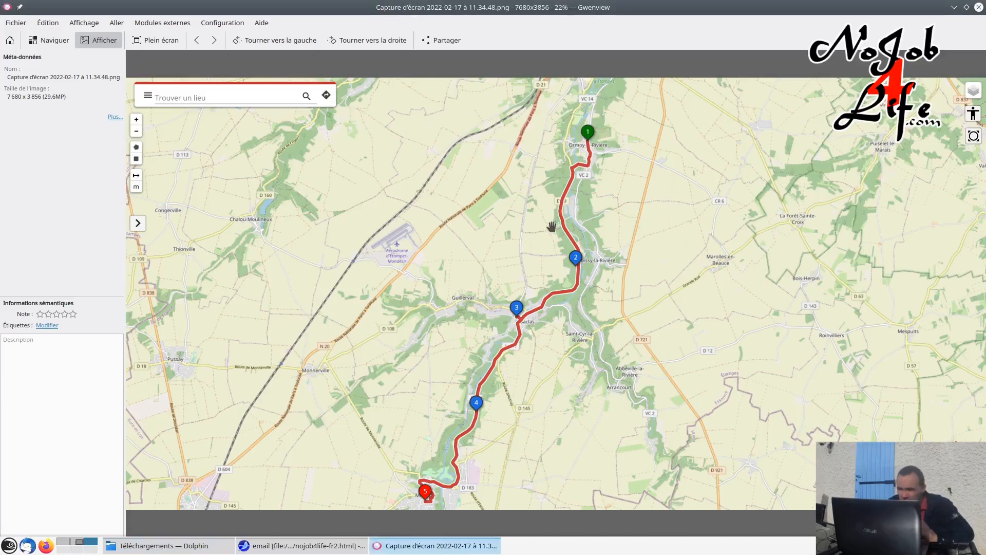
key("alt+F4")
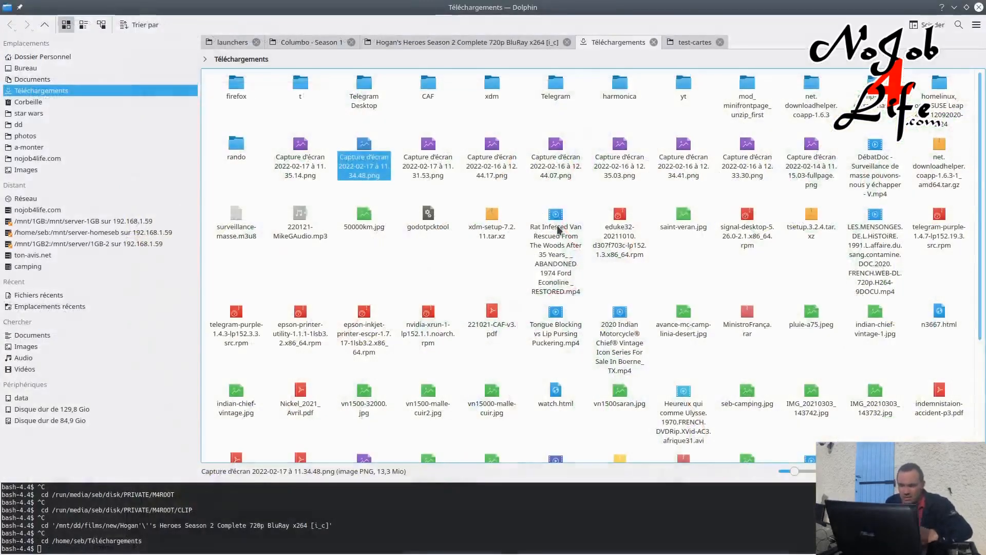
double_click(559, 230)
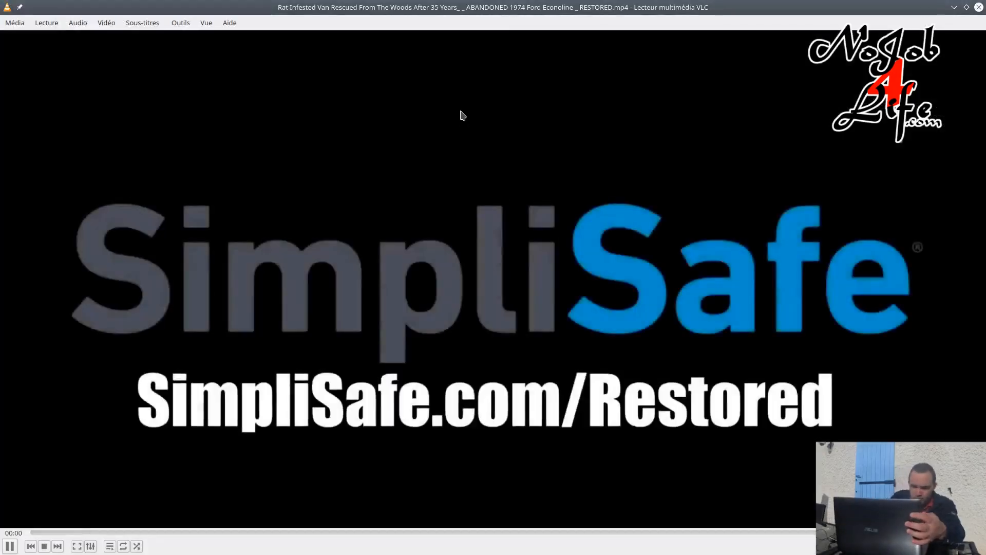
key("alt+F4")
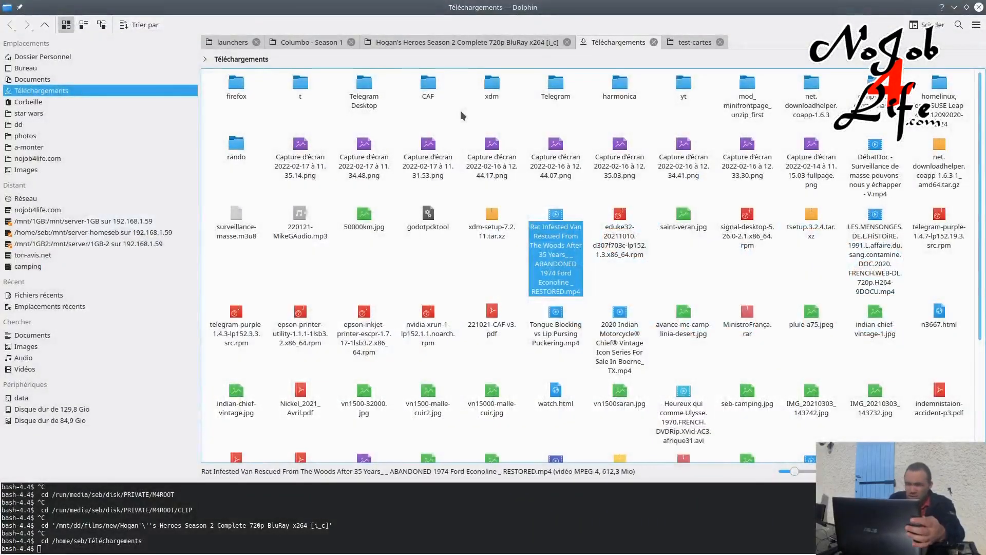
Examine the routeless capture Capture d'écran 2022-02-17 à 11.35.14.png and close the image viewer
left_click(306, 156)
double_click(305, 156)
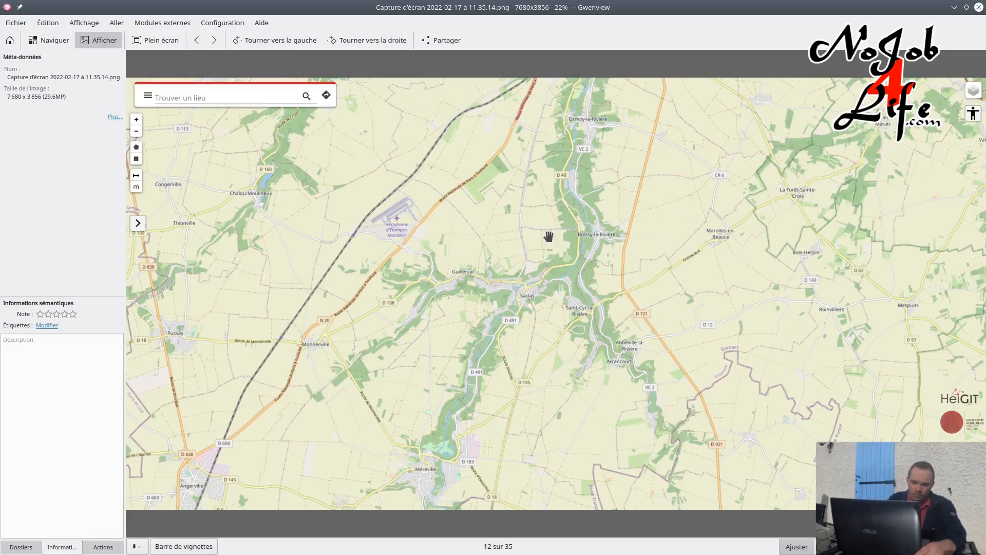
key("alt+F4")
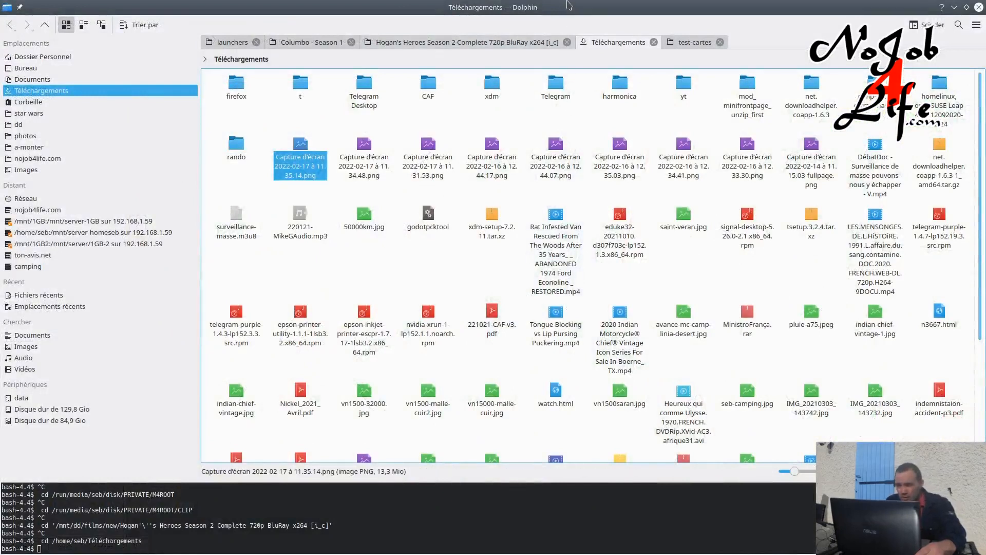
Search the application launcher for olive and start the Olive video editor
key("alt+space")
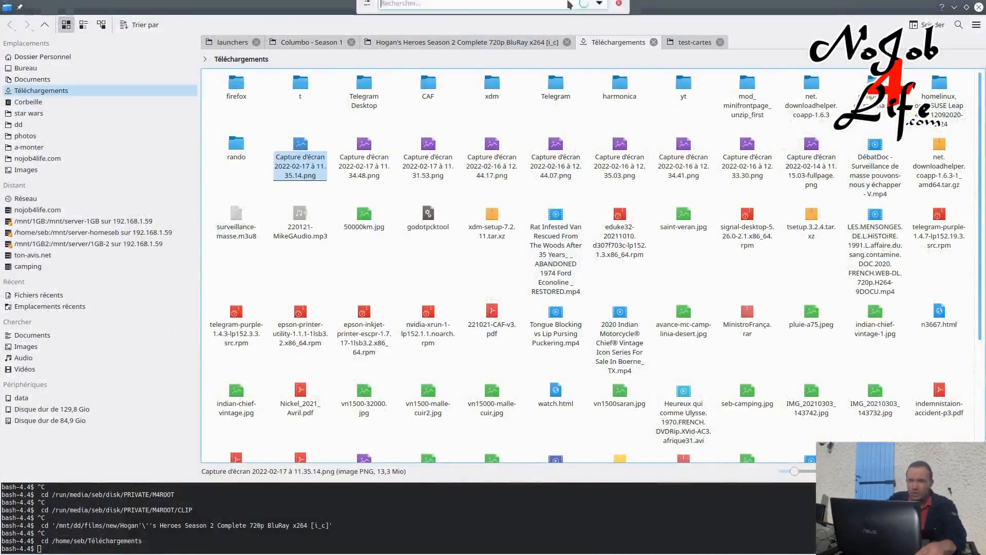
type("olive")
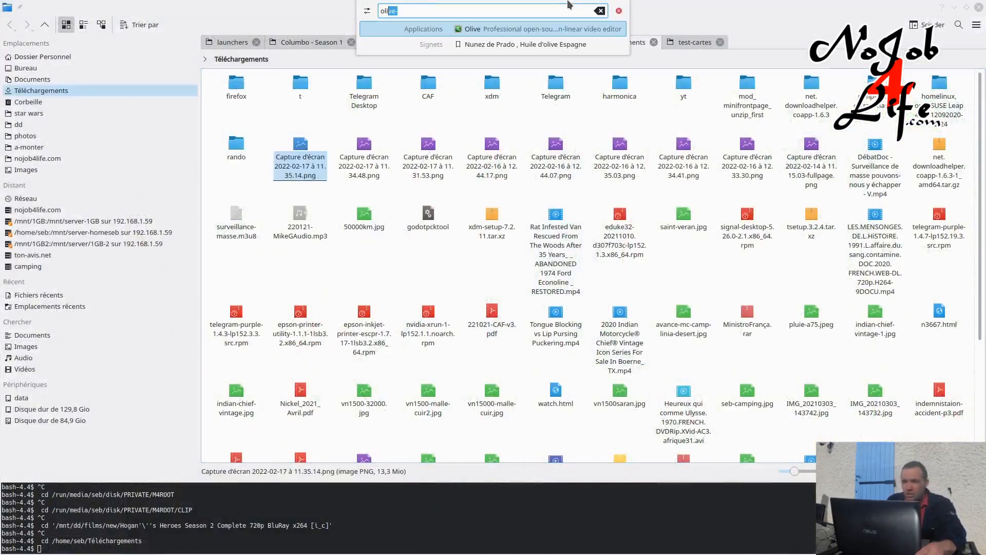
key("Return")
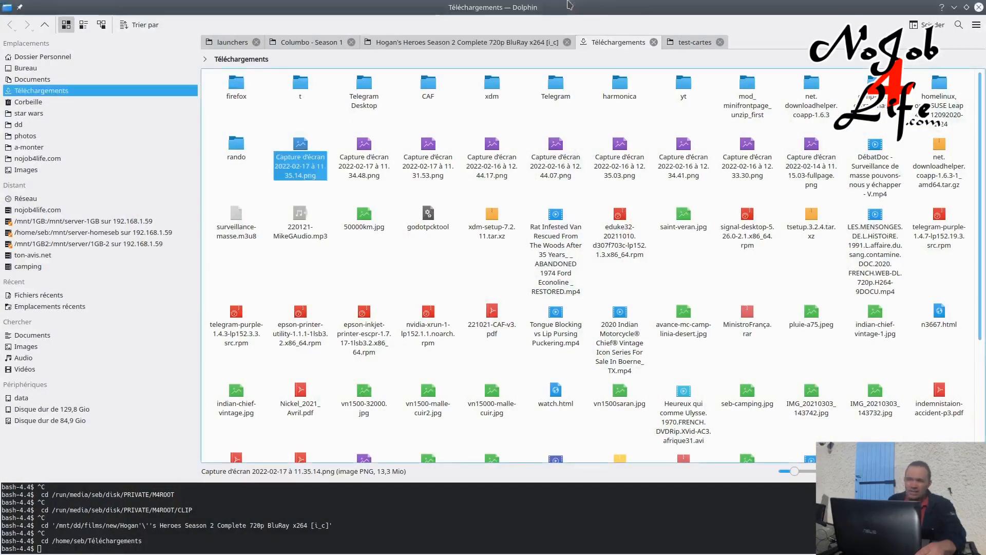
key("Return")
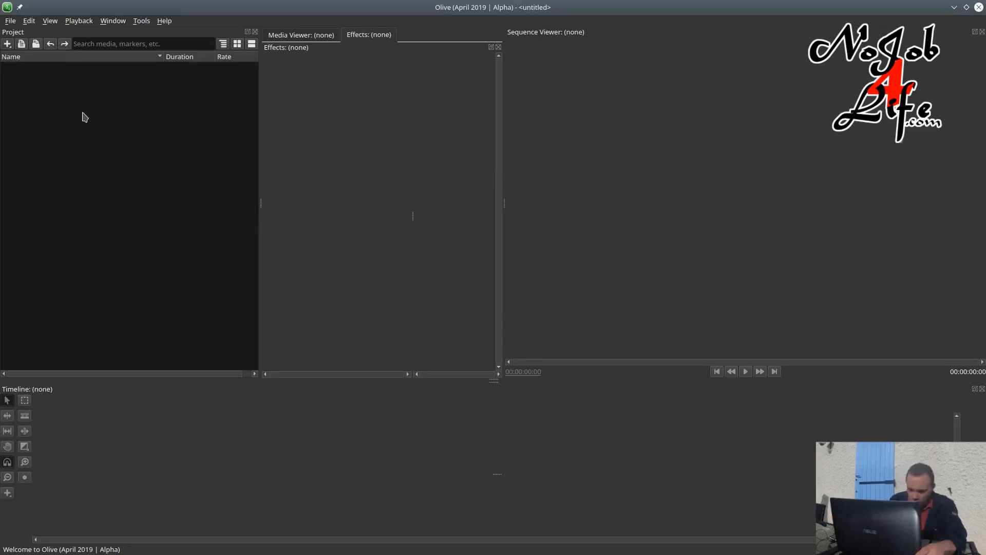
Import the captures 11.35.14.png and 11.34.48.png of 2022-02-17 from the Dolphin Téléchargements folder into the Olive project
mouse_move(182, 552)
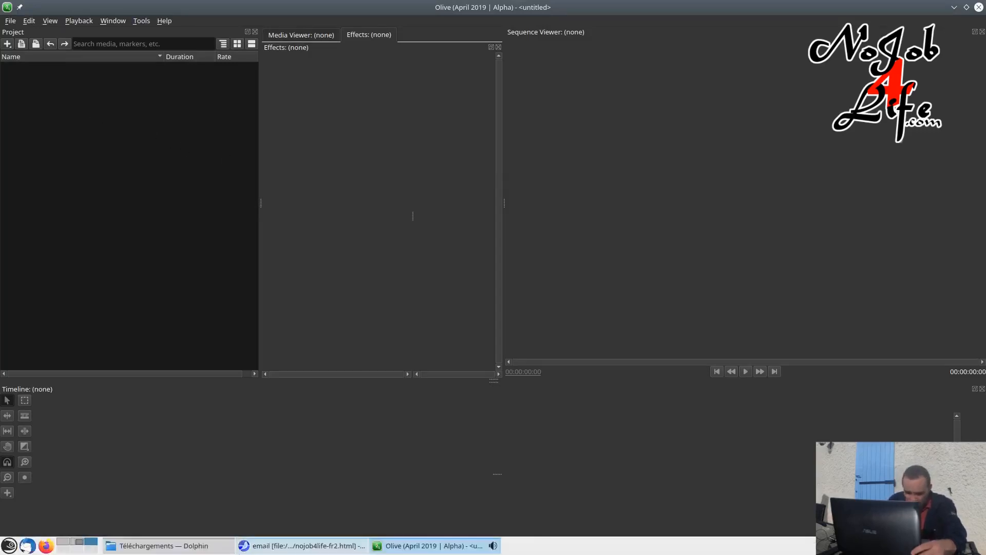
left_click(182, 548)
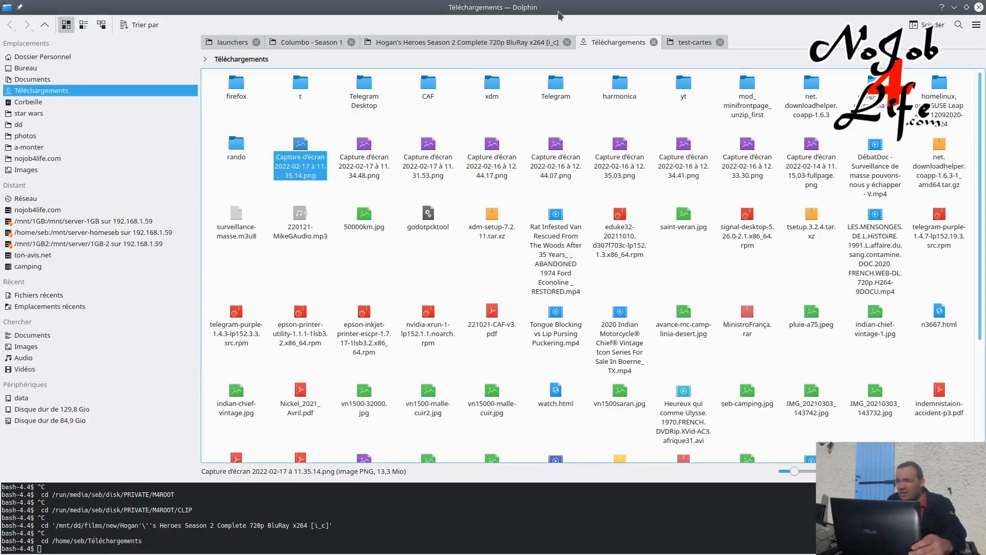
double_click(560, 15)
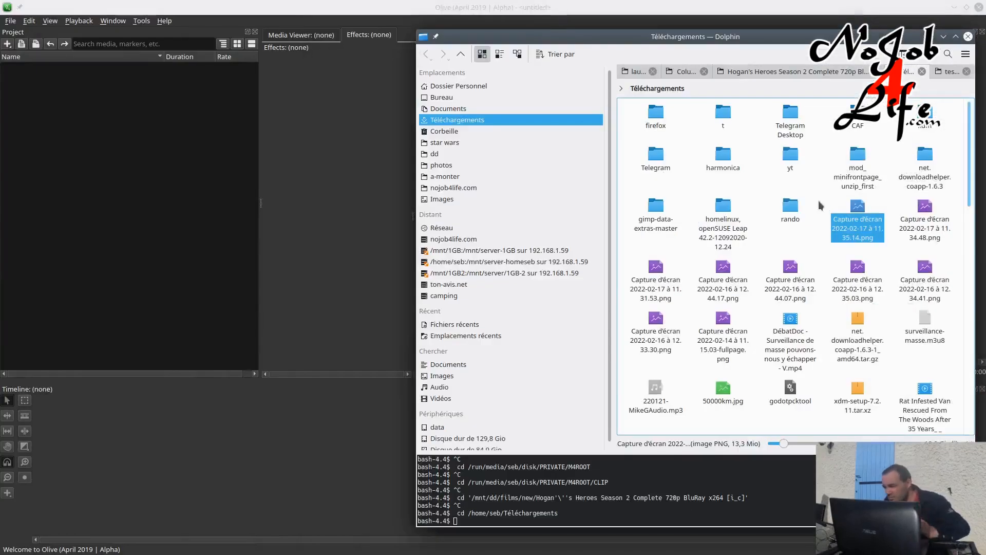
left_click_drag(821, 216, 924, 231)
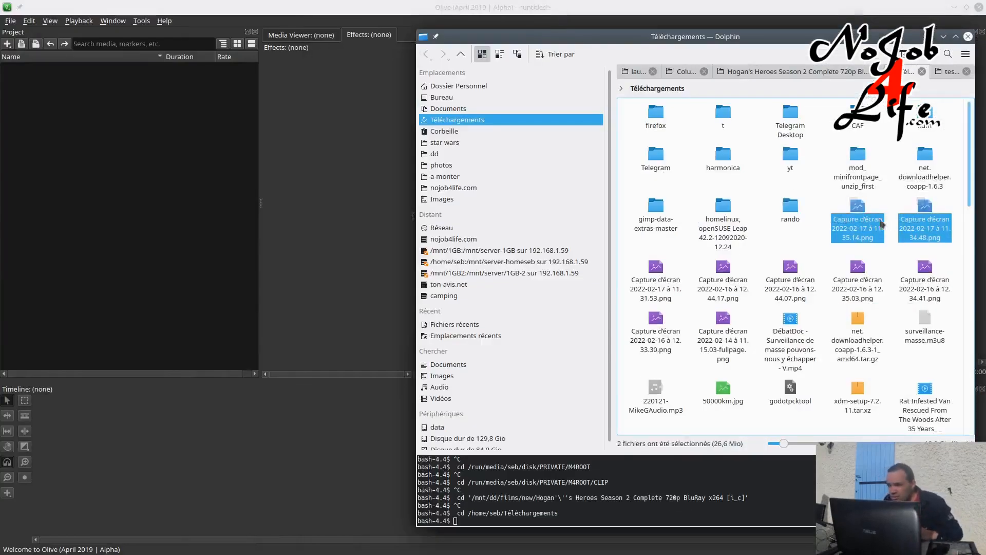
left_click_drag(859, 225, 90, 132)
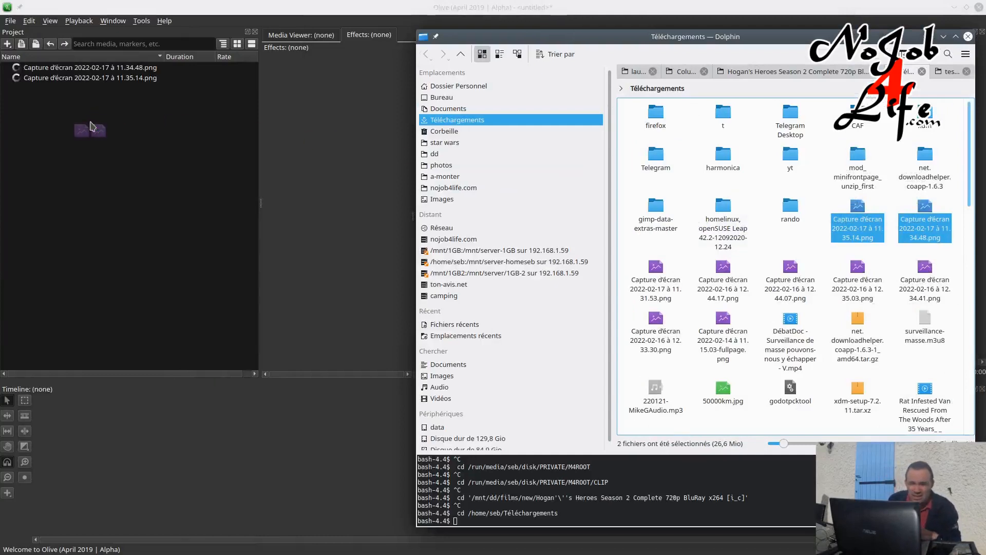
left_click(91, 167)
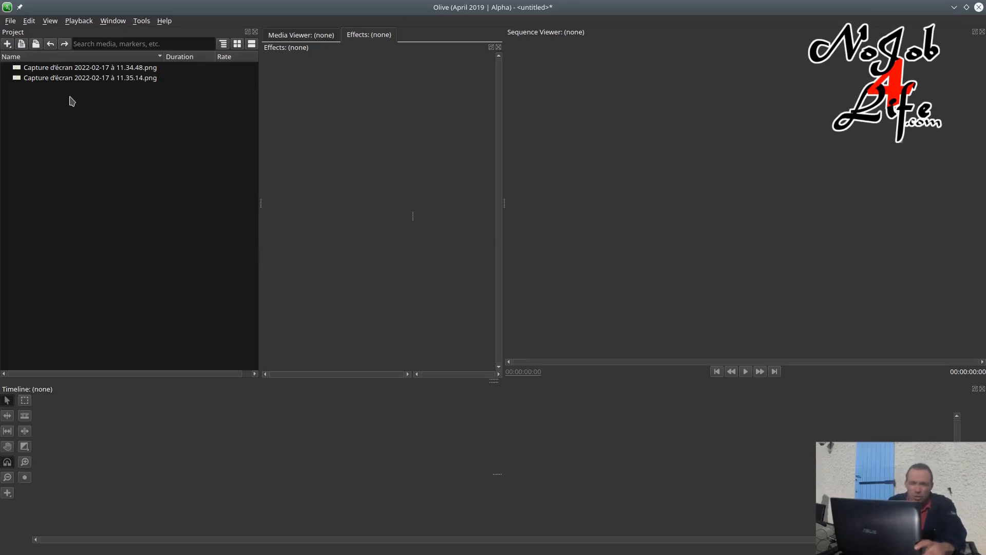
Show the properties of the project item Capture d'écran 2022-02-17 à 11.34.48.png
left_click(71, 72)
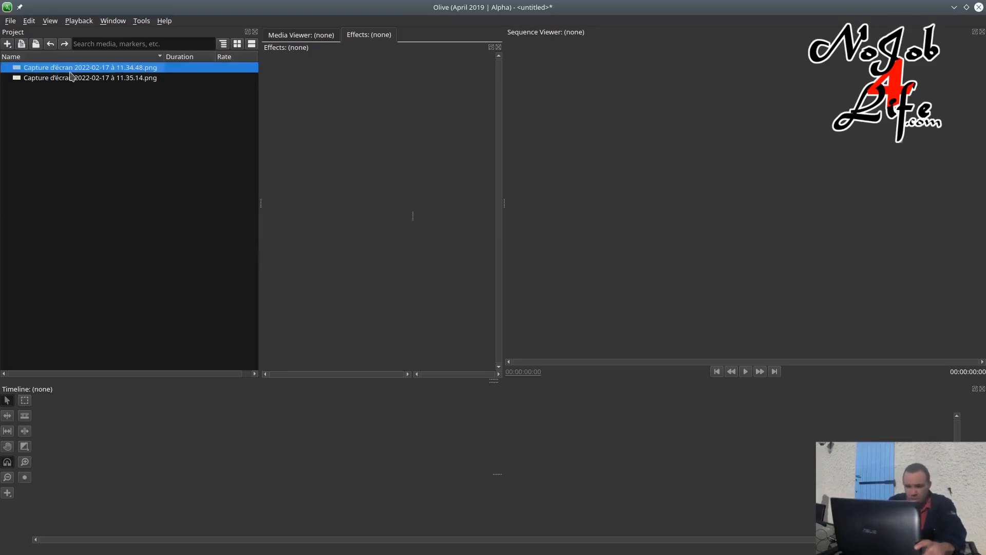
right_click(70, 76)
left_click(87, 228)
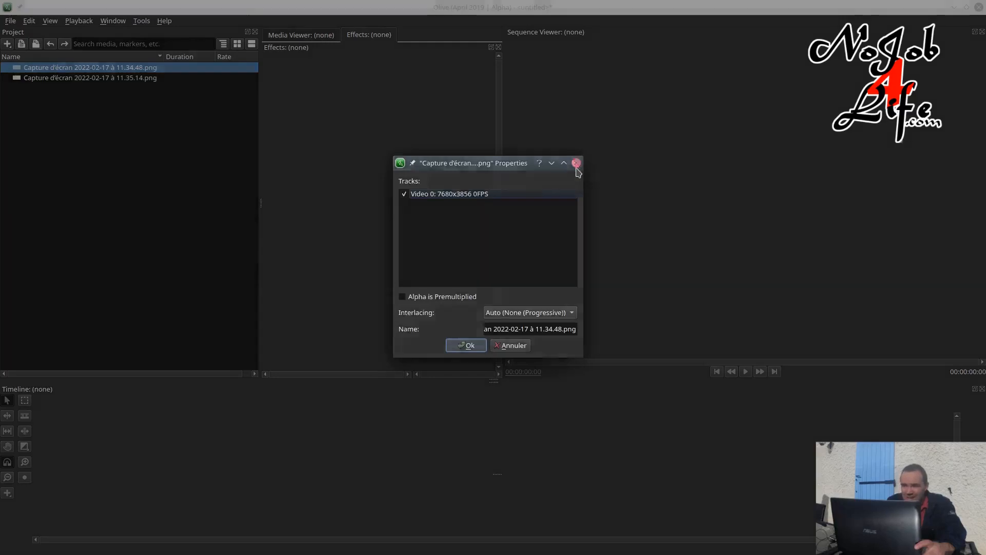
Close the capture's properties and create a new 1920 x 1080 sequence using the 1080p preset at 29.97 FPS
left_click(576, 164)
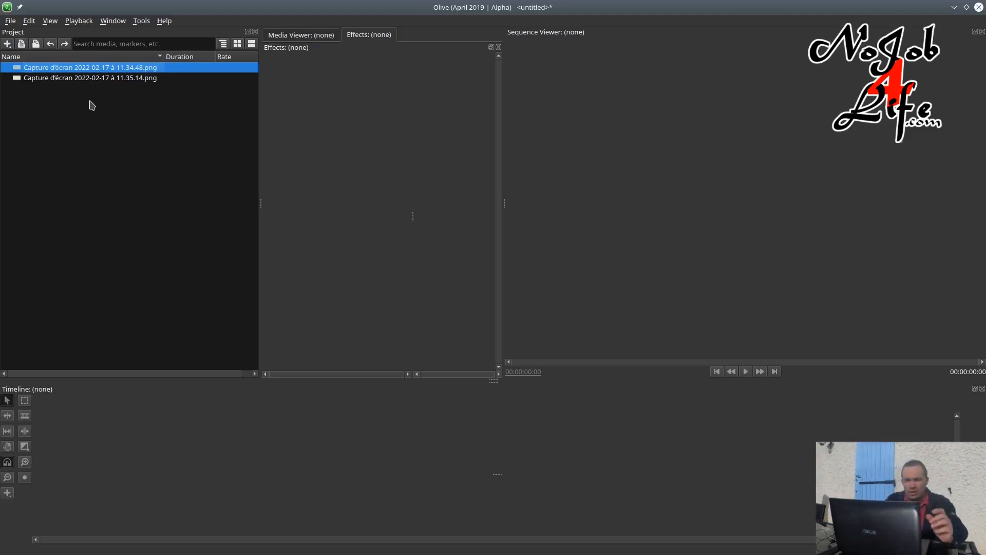
right_click(89, 102)
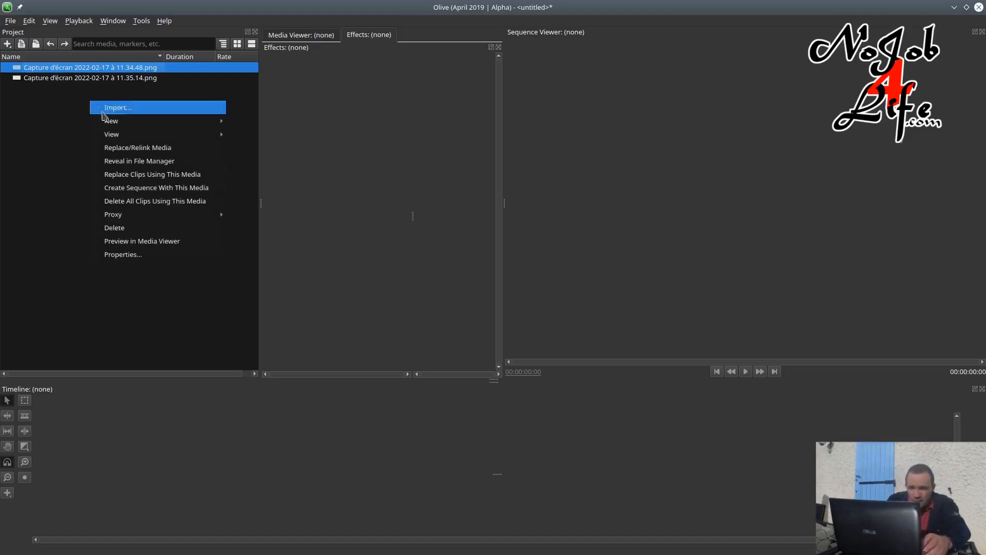
mouse_move(136, 140)
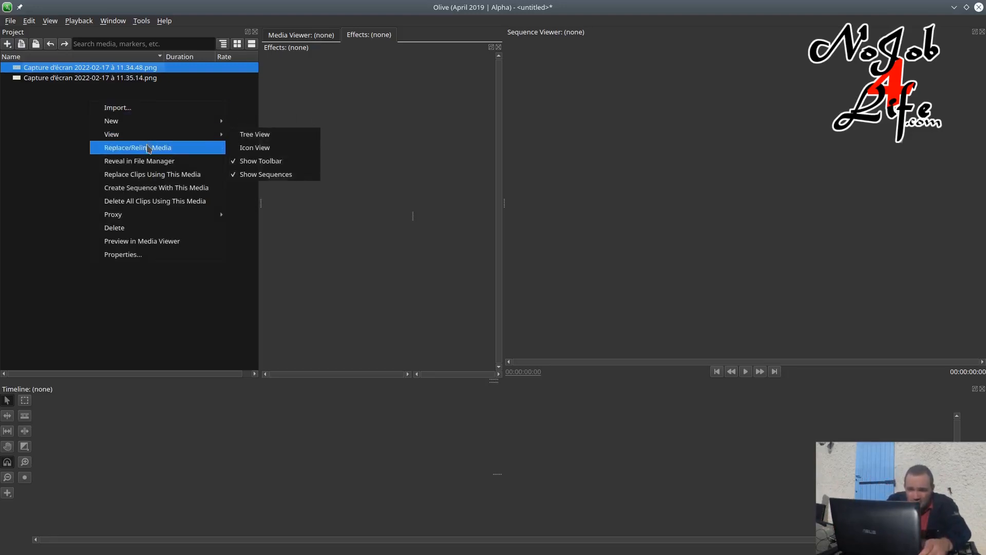
mouse_move(147, 123)
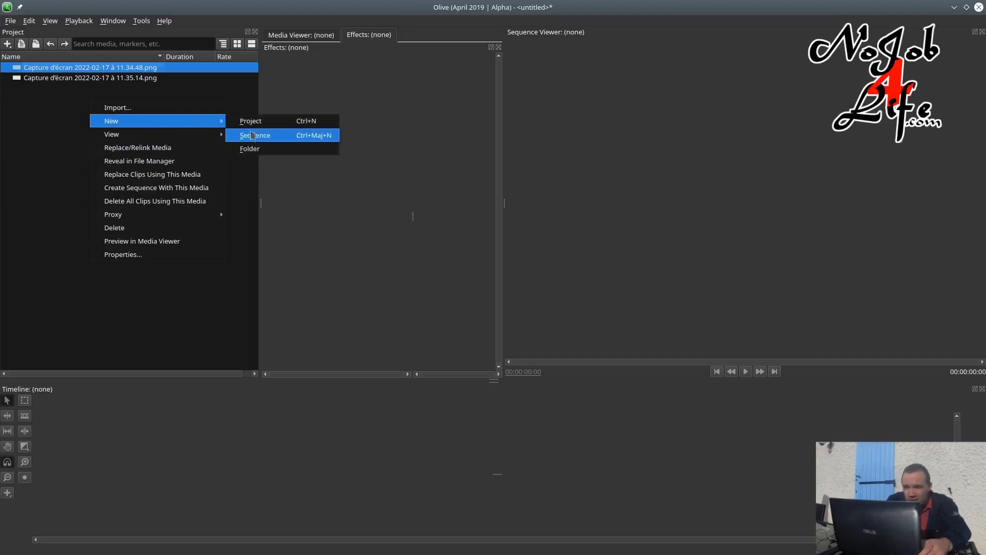
left_click(252, 136)
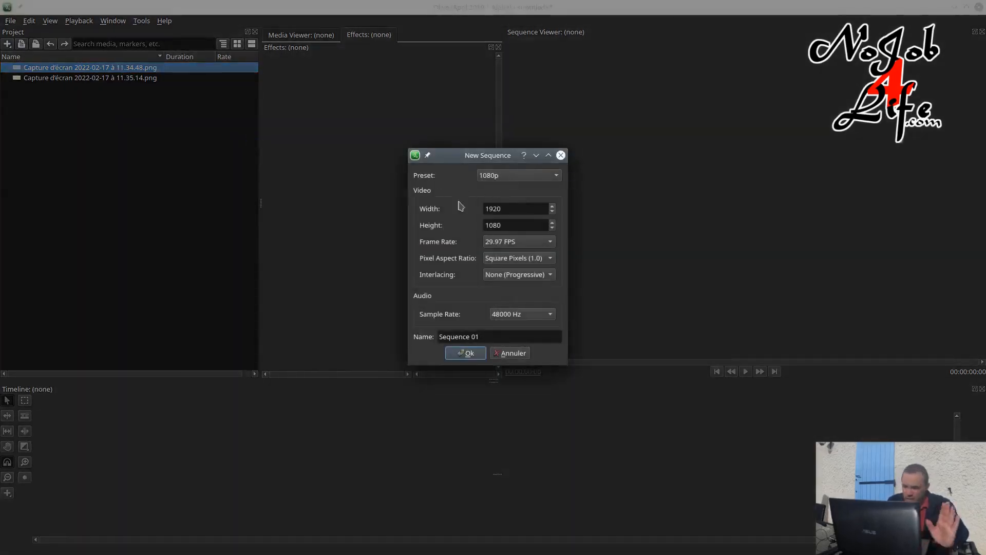
left_click(467, 355)
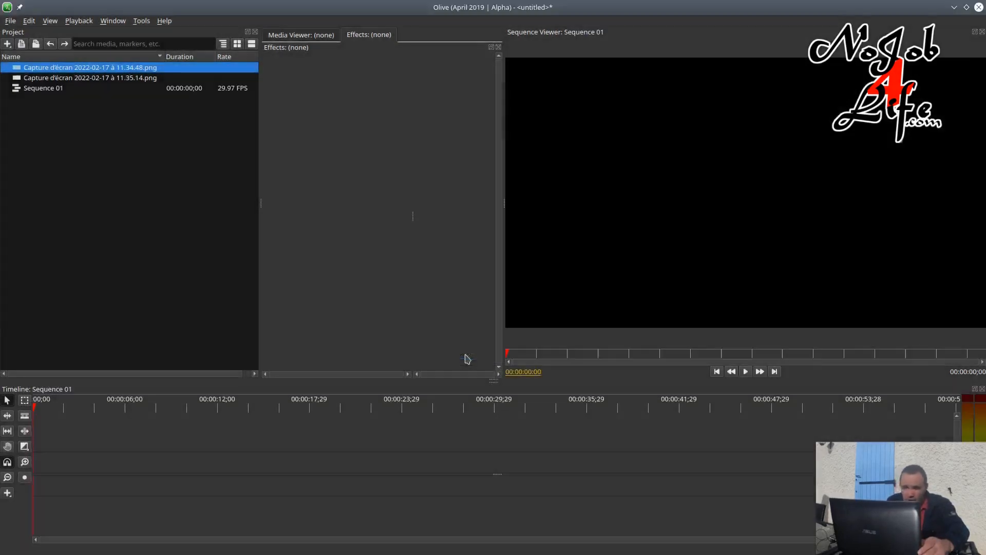
Place the routeless capture 11.35.14.png at the start of the timeline and set its scale to 33
left_click(56, 79)
left_click_drag(56, 79, 67, 459)
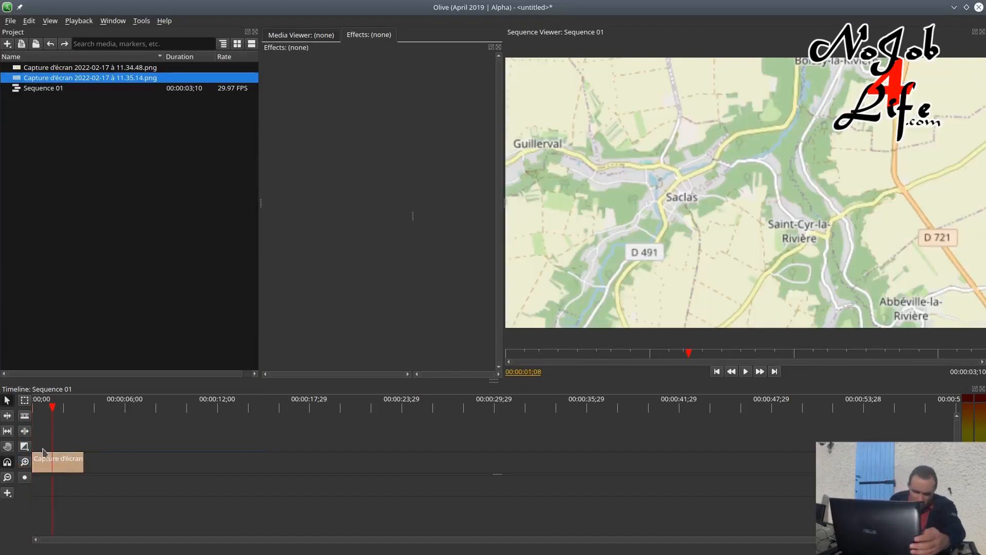
left_click(94, 428)
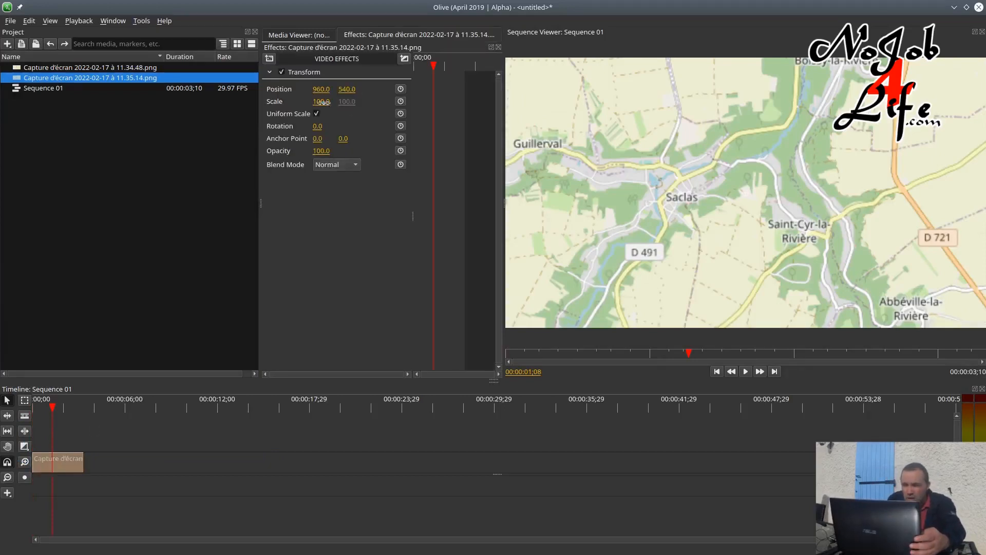
left_click(321, 101)
type("30")
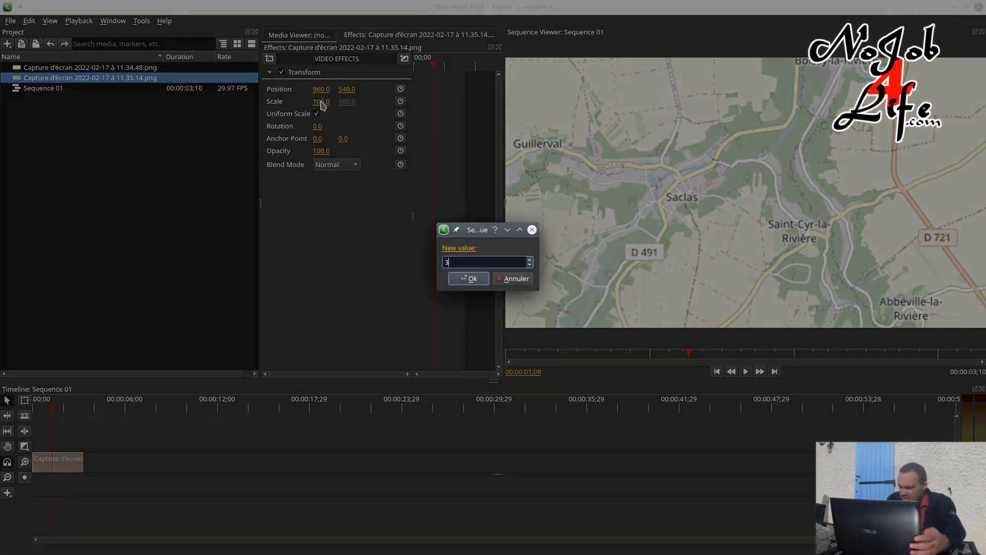
key("Return")
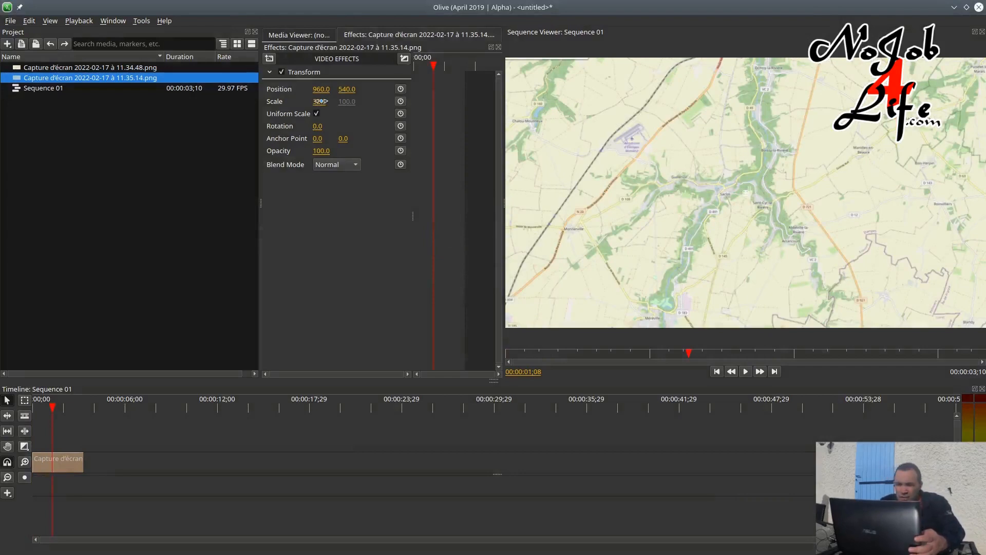
left_click(322, 102)
type("33")
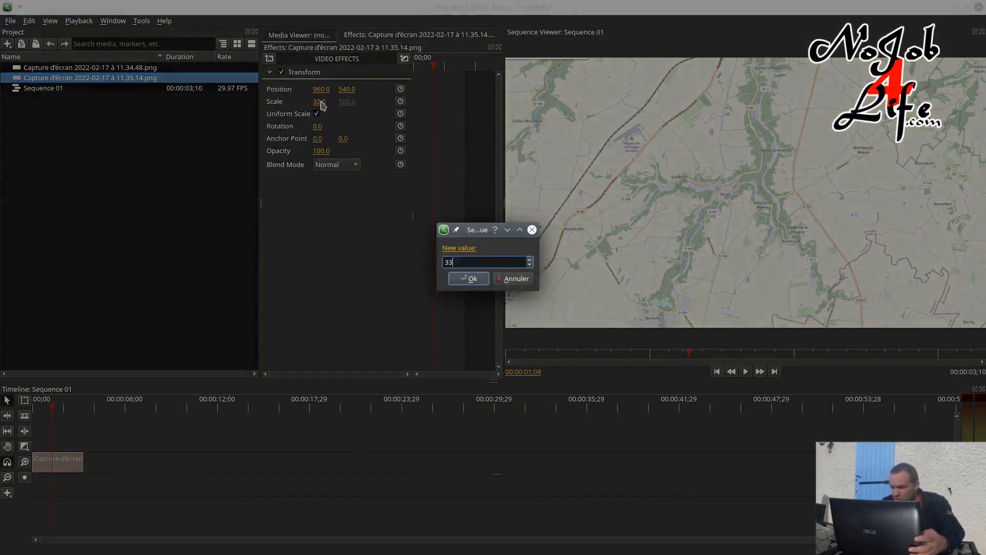
key("Return")
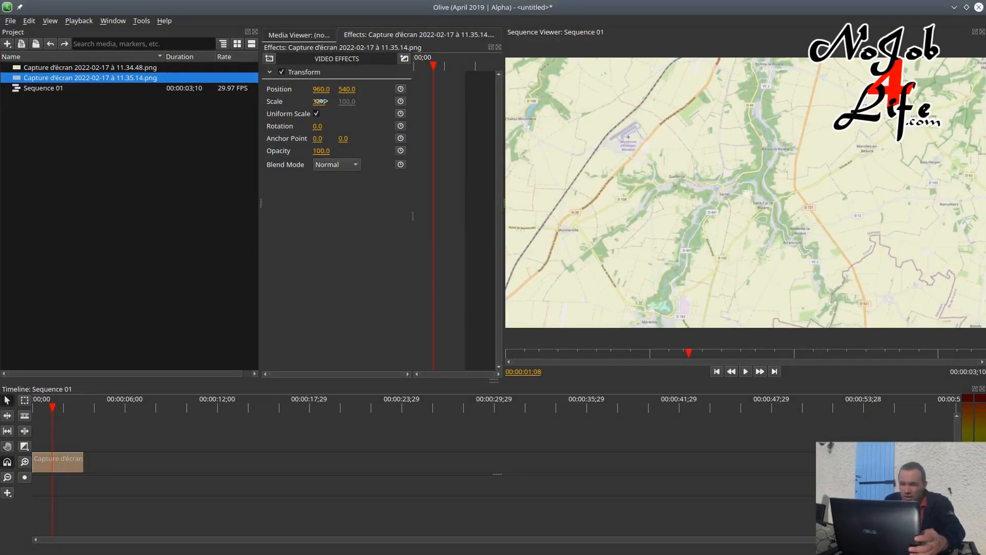
Try scales of 25 and 32 on the routeless map clip, and set it back to 33
left_click(320, 101)
type("25")
key("Return")
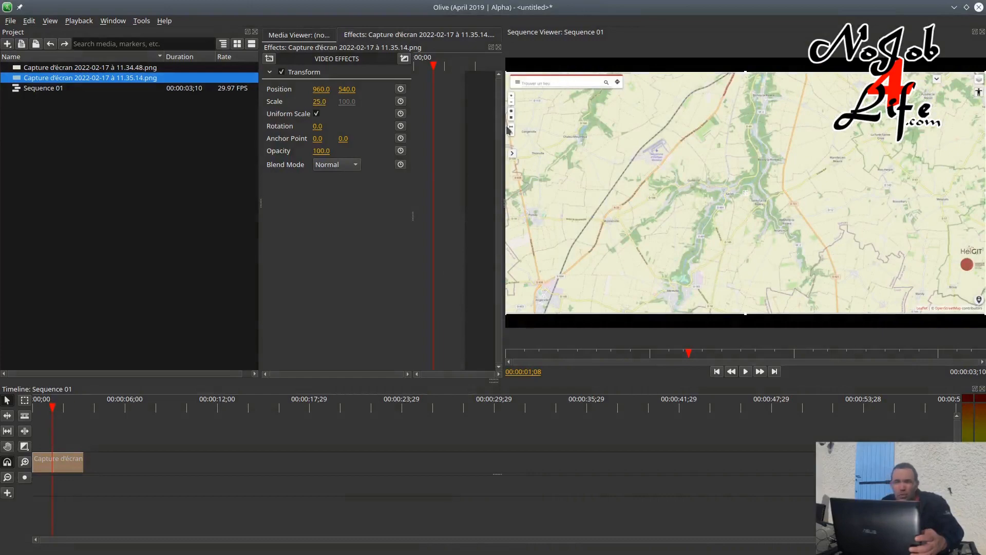
left_click(320, 101)
type("32")
key("Return")
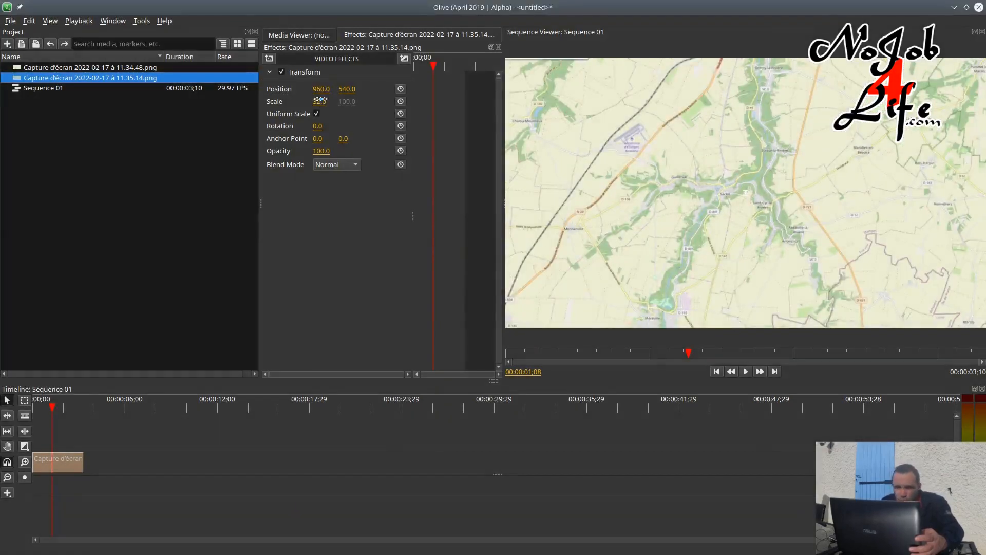
left_click(318, 102)
type("33")
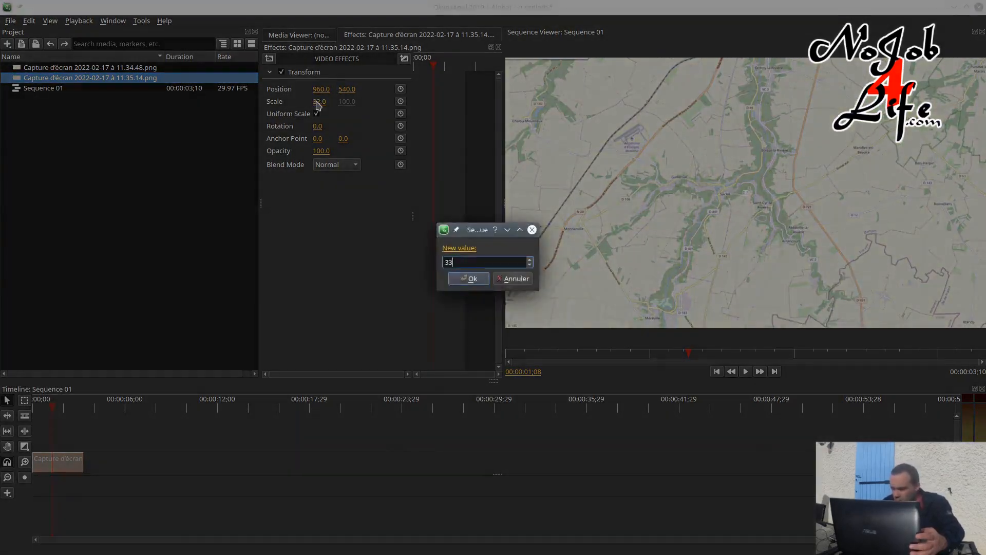
key("Return")
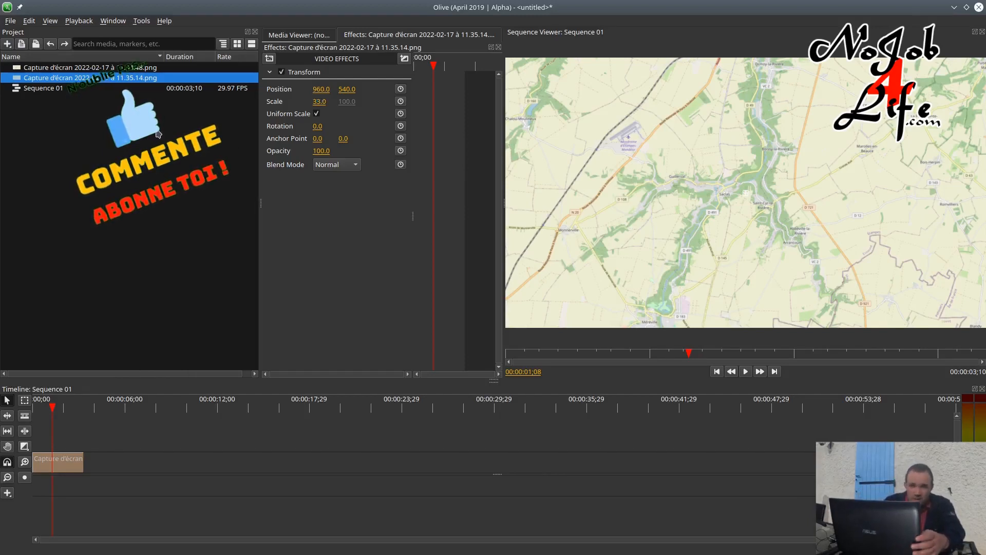
Stack the route capture 11.34.48.png above the routeless clip on the timeline and set its scale to 33
left_click_drag(86, 71, 58, 441)
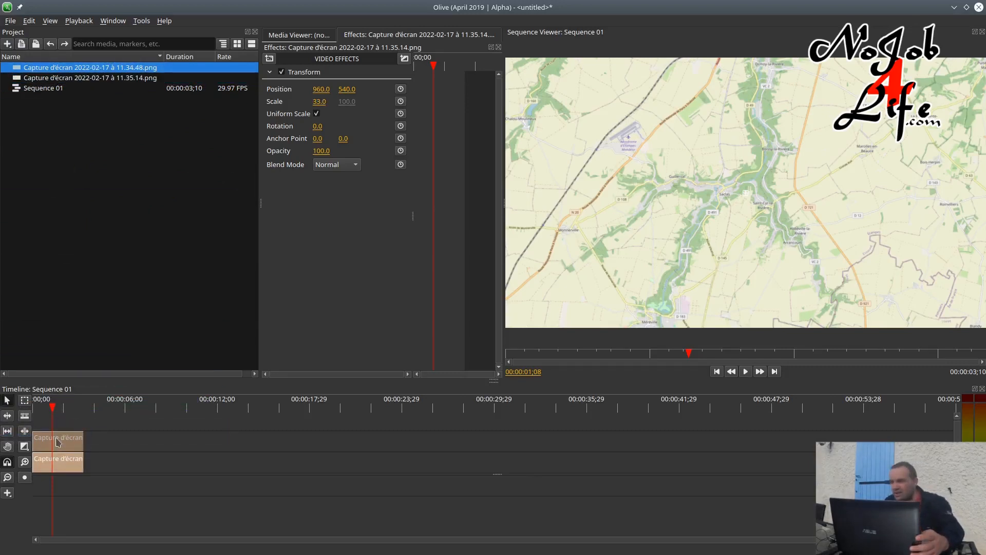
left_click(57, 441)
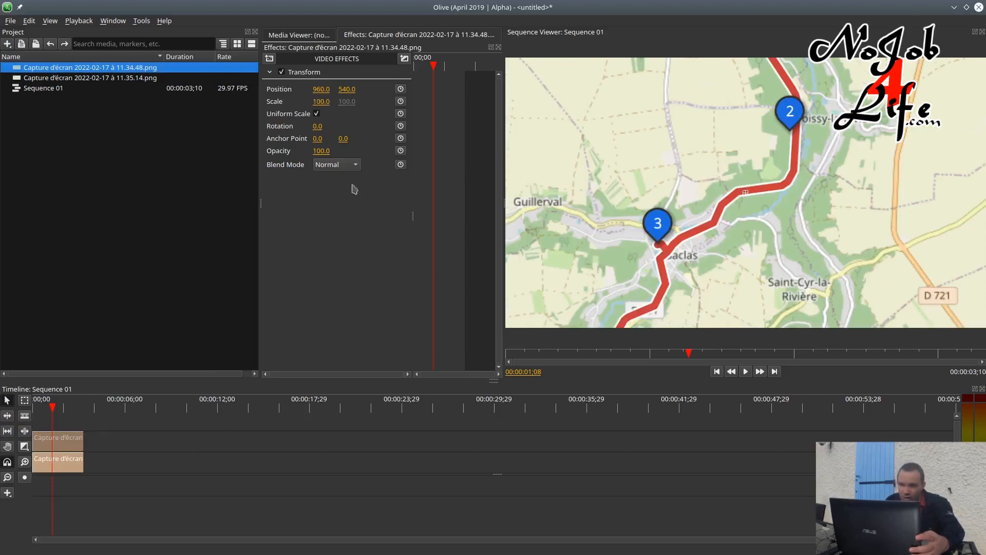
left_click(321, 101)
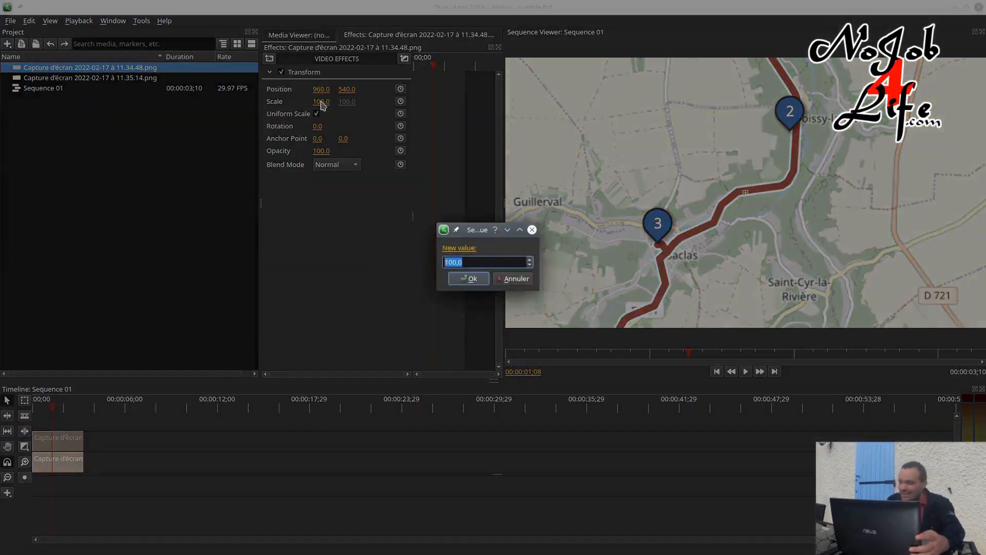
type("30")
key("Return")
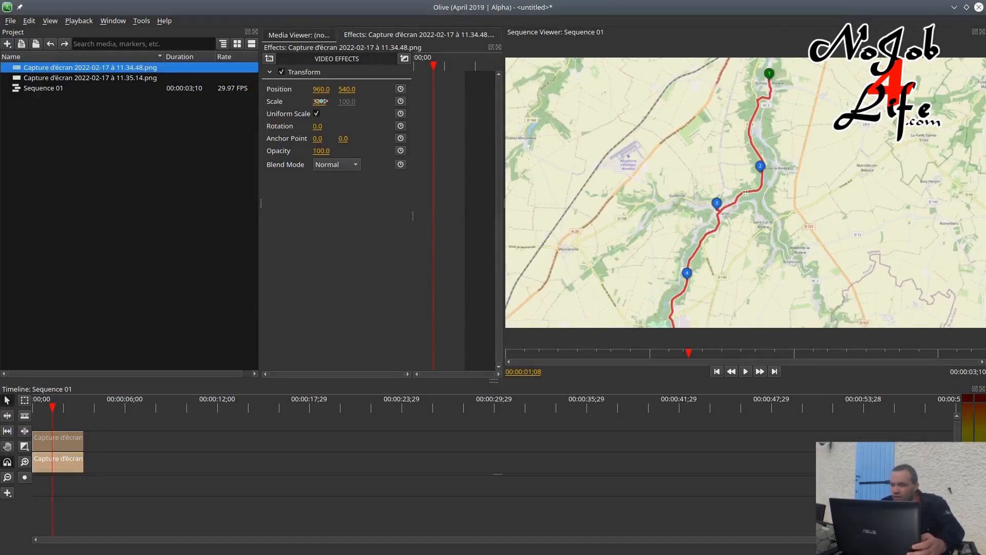
left_click_drag(320, 101, 342, 105)
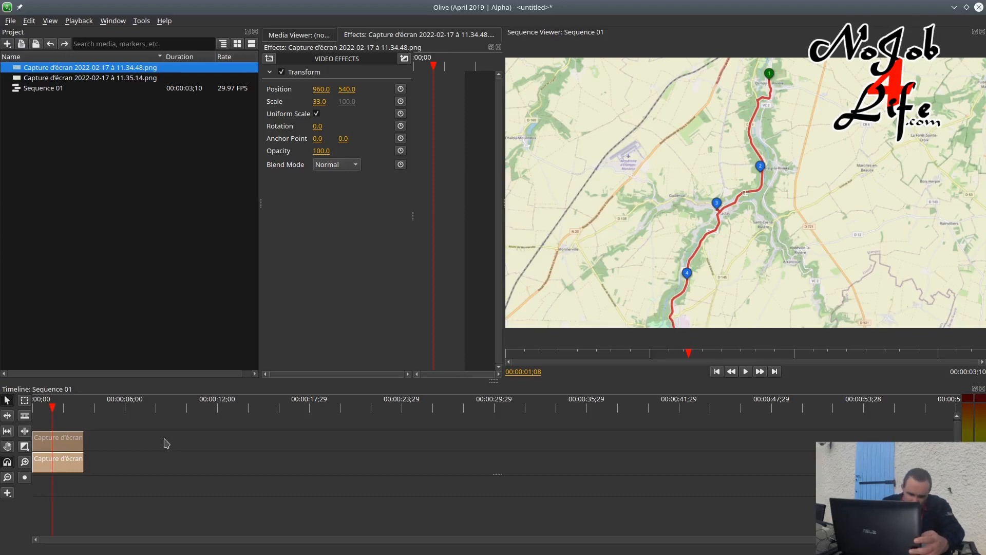
right_click(65, 440)
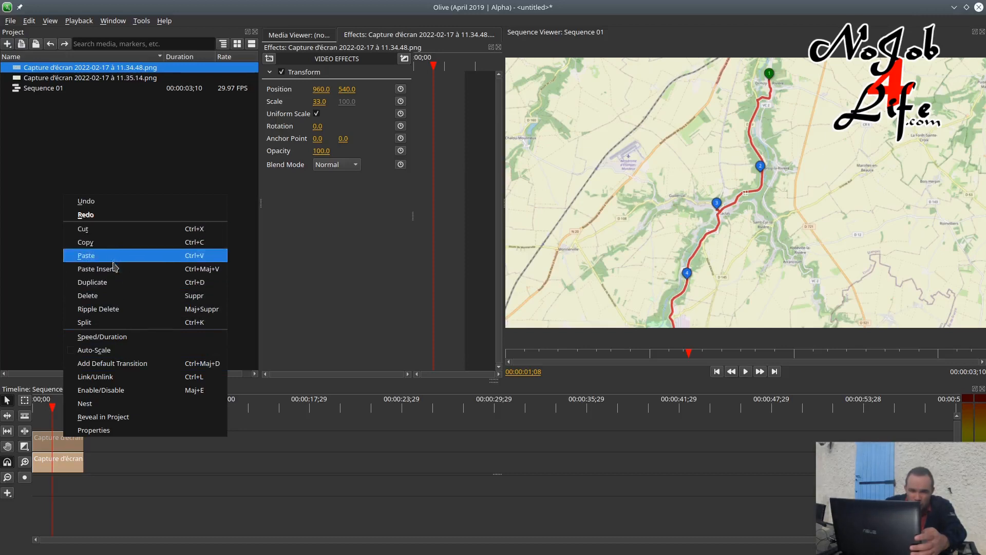
left_click(109, 392)
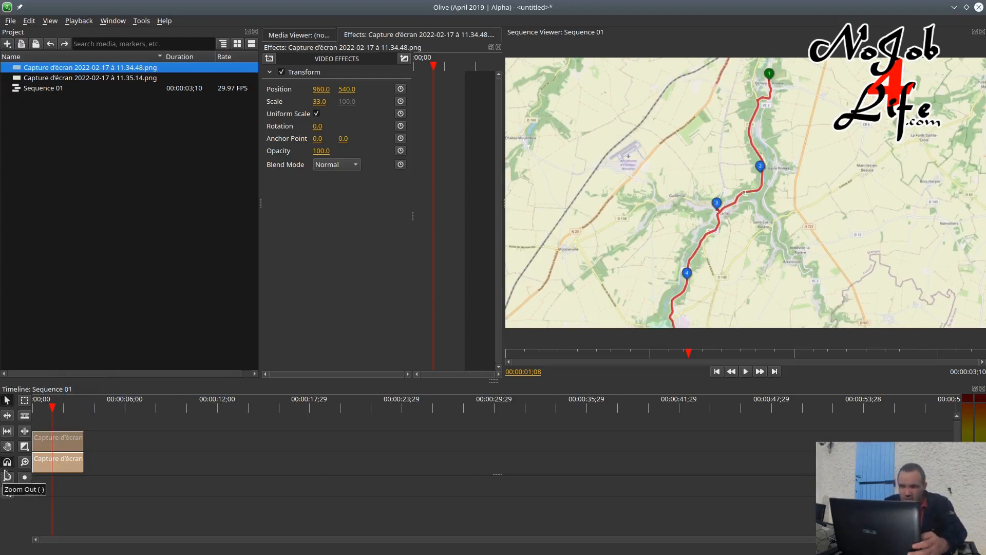
left_click(68, 467)
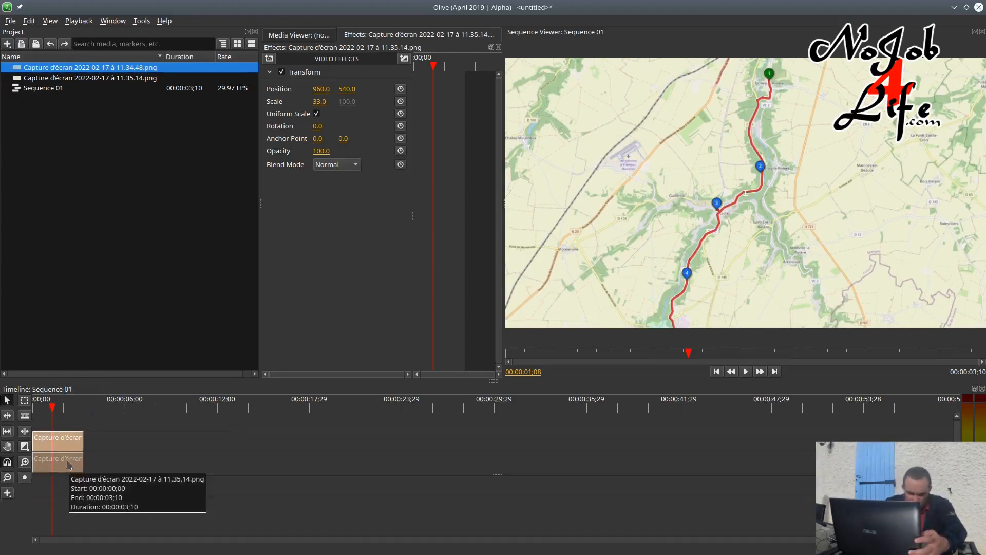
Add a Crop distortion effect to the upper route clip and set its Bottom value to 49
left_click(69, 445)
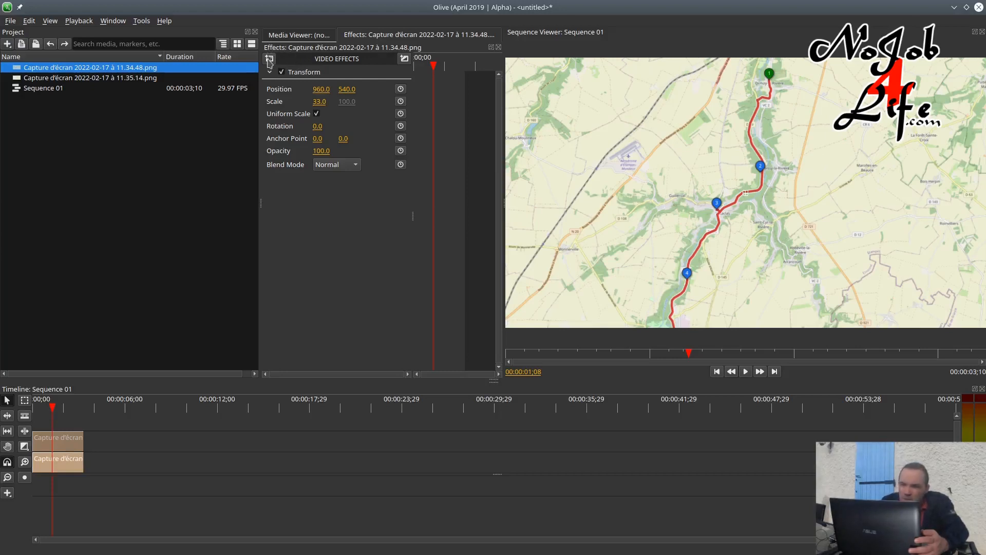
left_click(269, 58)
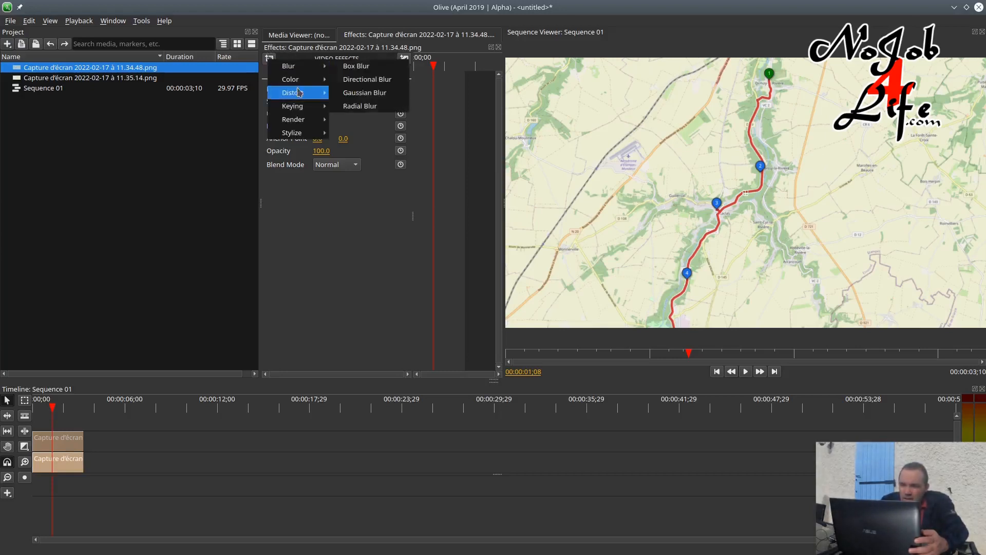
mouse_move(309, 93)
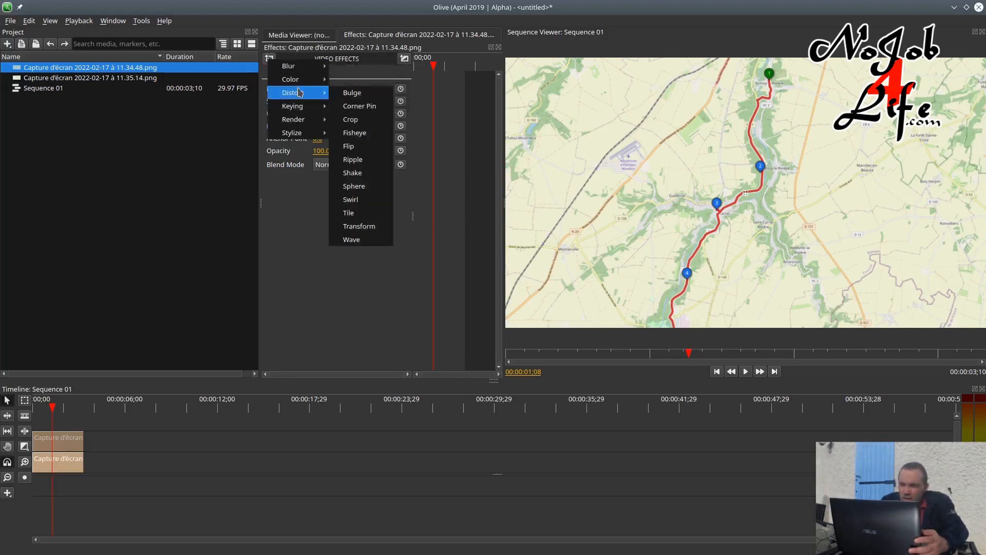
left_click(367, 124)
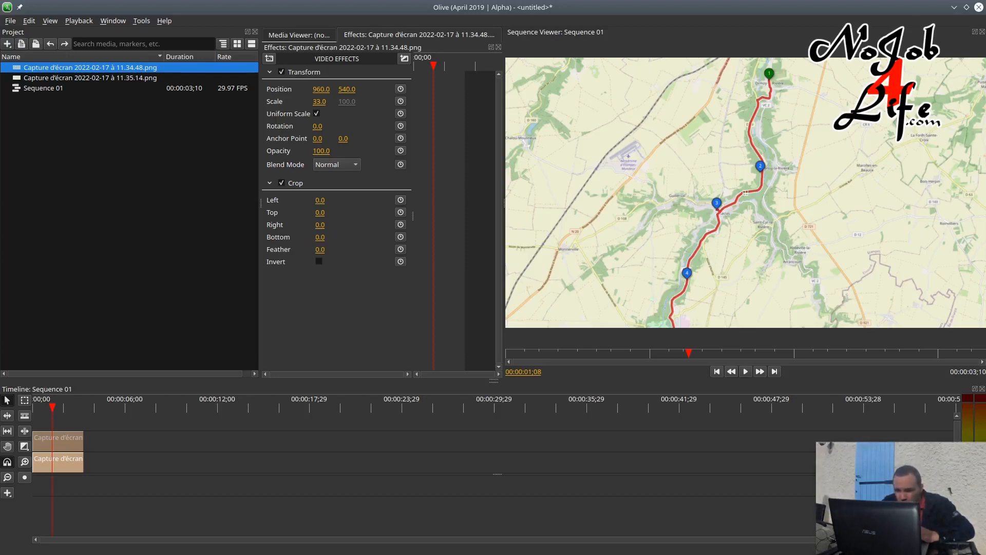
left_click_drag(320, 237, 339, 237)
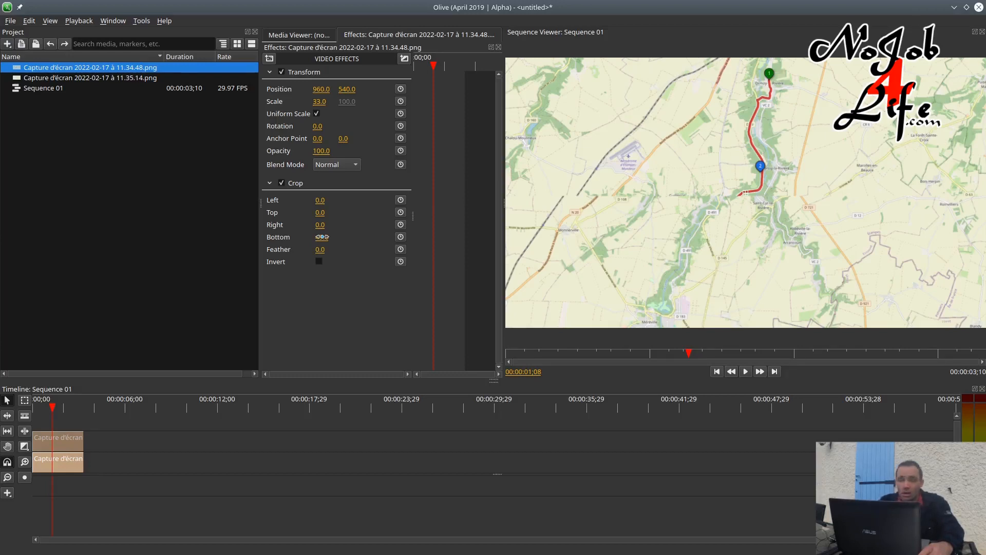
Delete the captures 11.34.48.png and 11.35.14.png from the project together with their clips in the sequence
right_click(117, 67)
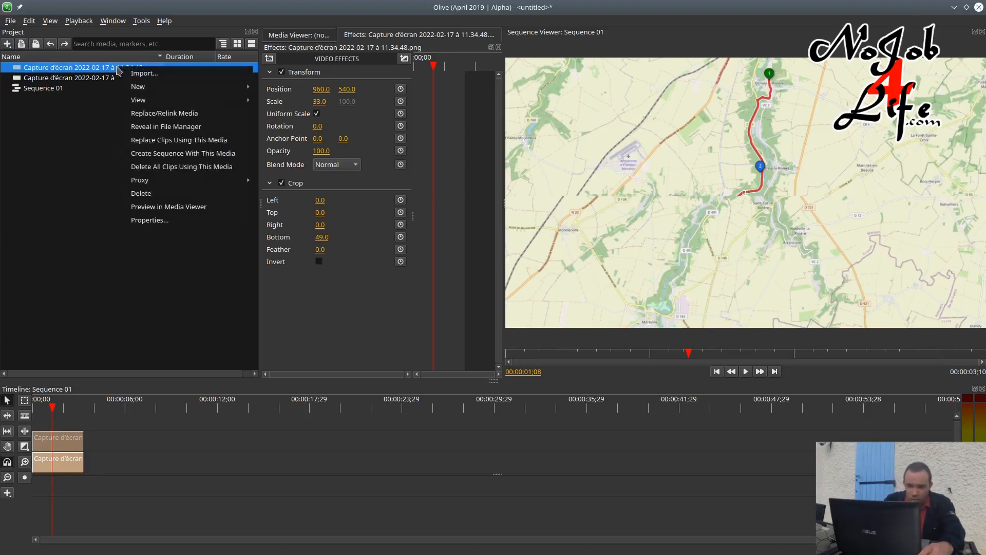
left_click(152, 193)
left_click(536, 280)
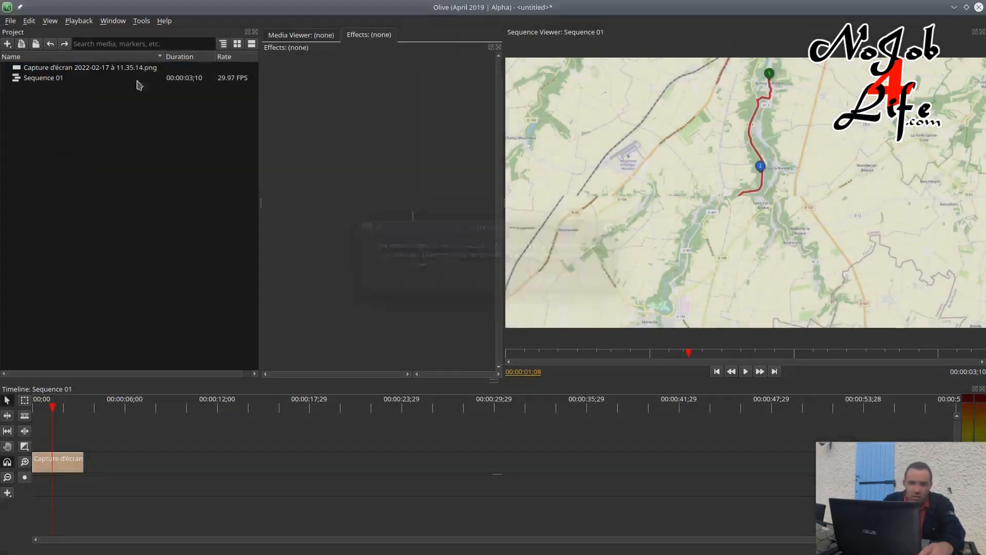
right_click(100, 67)
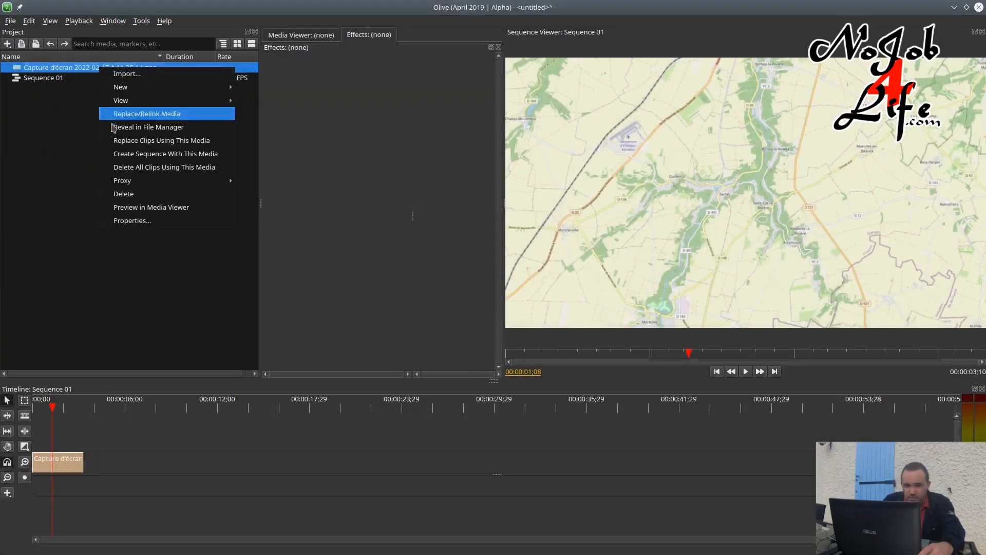
left_click(127, 196)
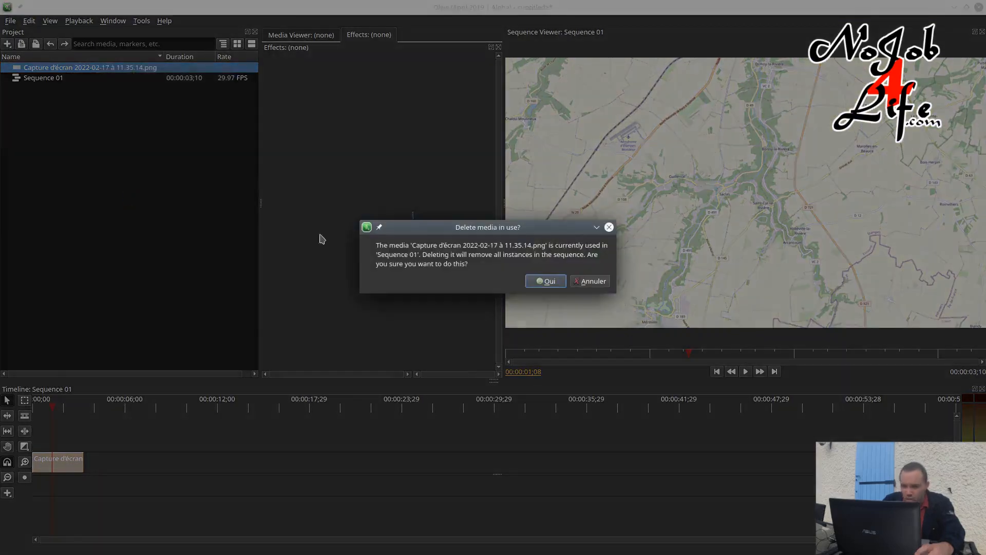
left_click(546, 281)
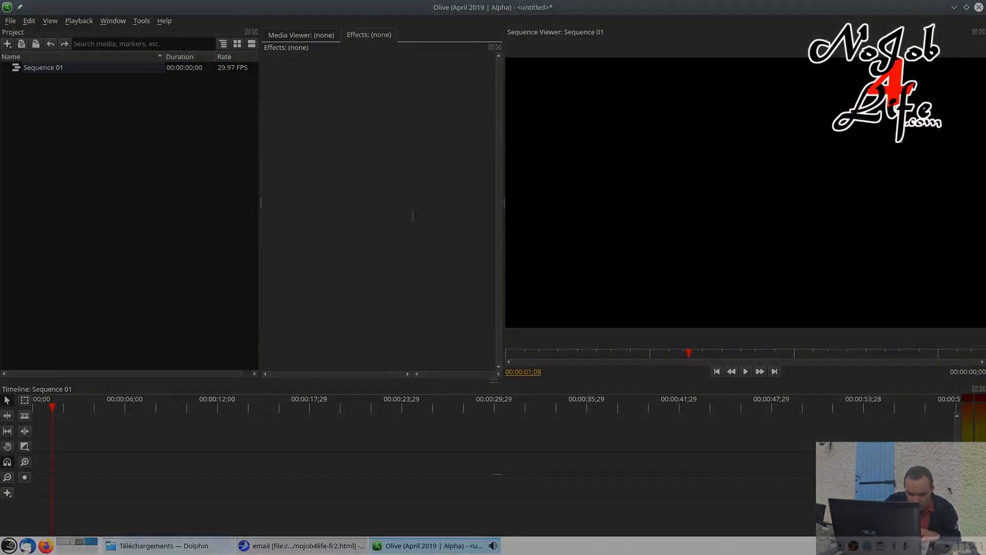
Switch to the Téléchargements folder in Dolphin to fetch the new map captures 12.44.07.png and 12.44.17.png
left_click(163, 546)
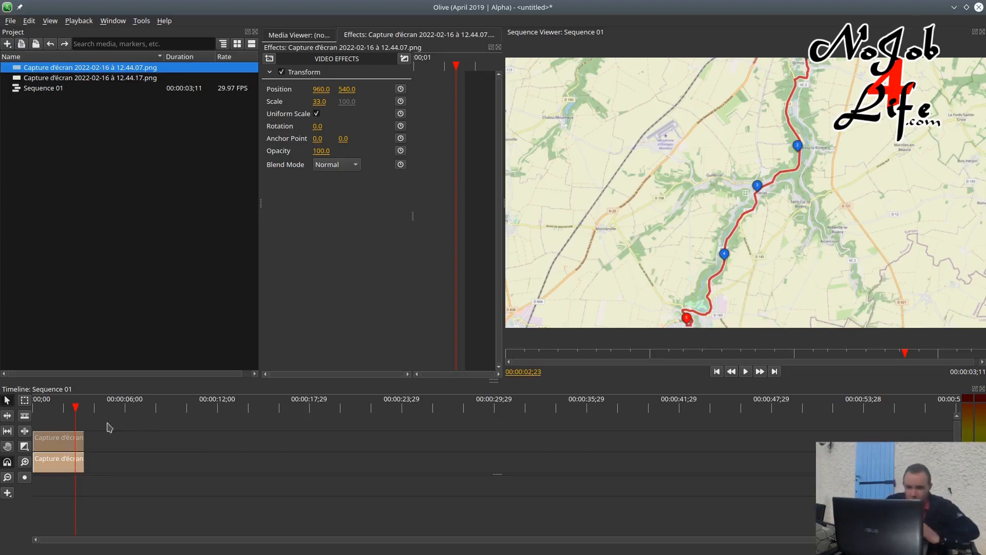
Add a Crop distortion effect to the 12.44.07.png route clip and set its Bottom value to 100
left_click(270, 58)
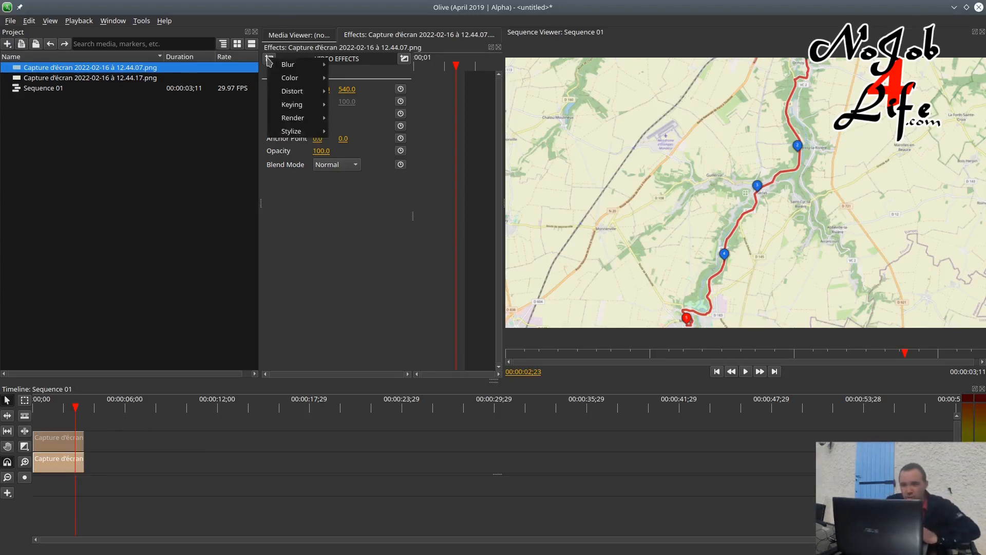
mouse_move(291, 81)
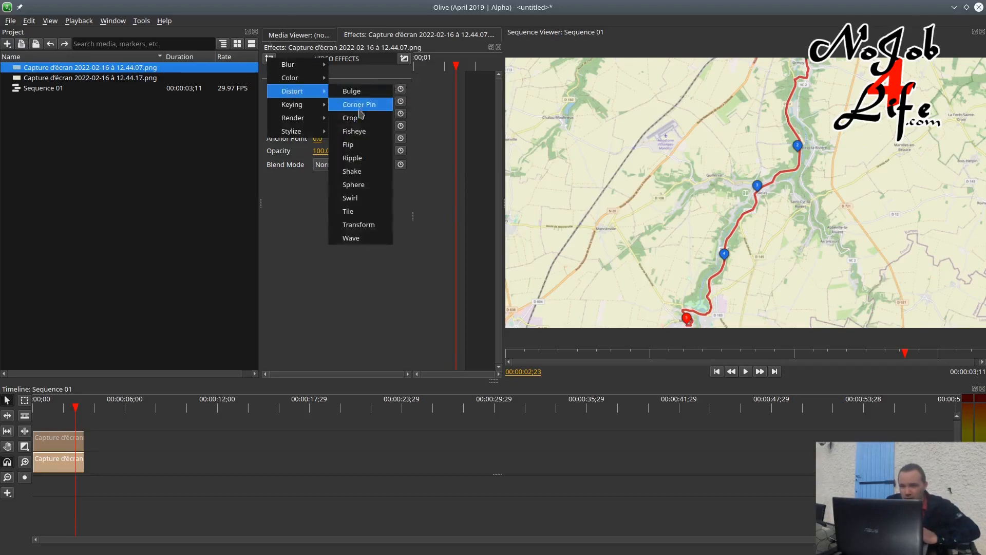
left_click(350, 117)
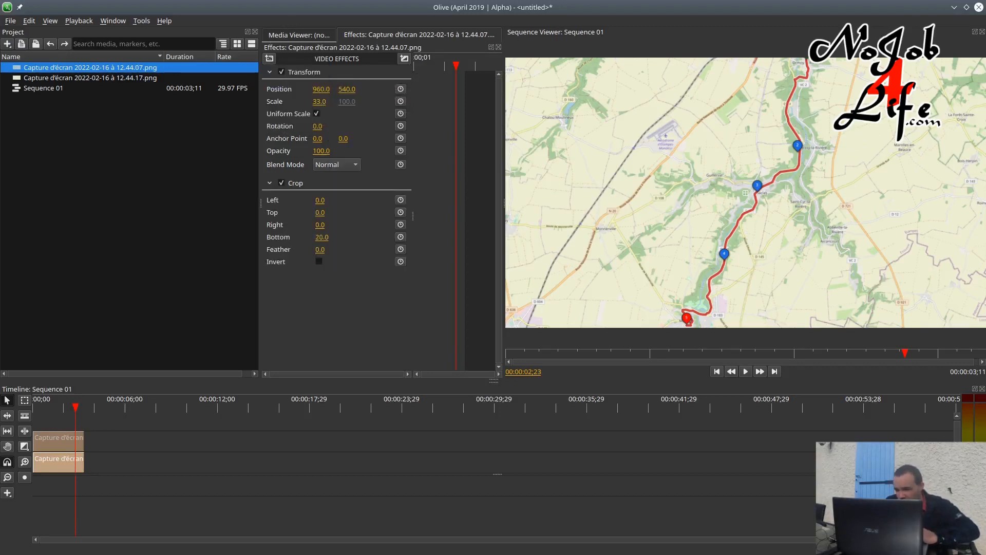
left_click_drag(321, 237, 334, 237)
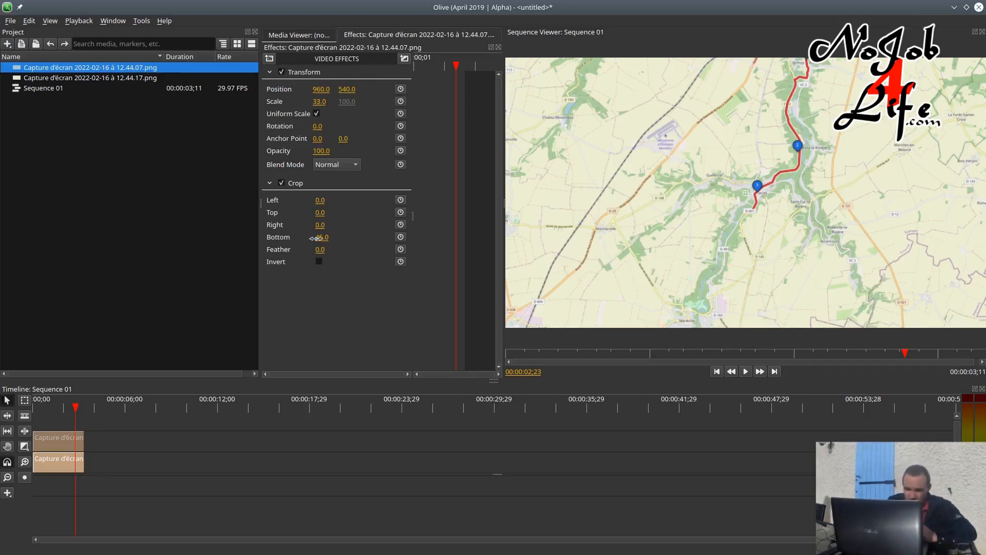
left_click(322, 238)
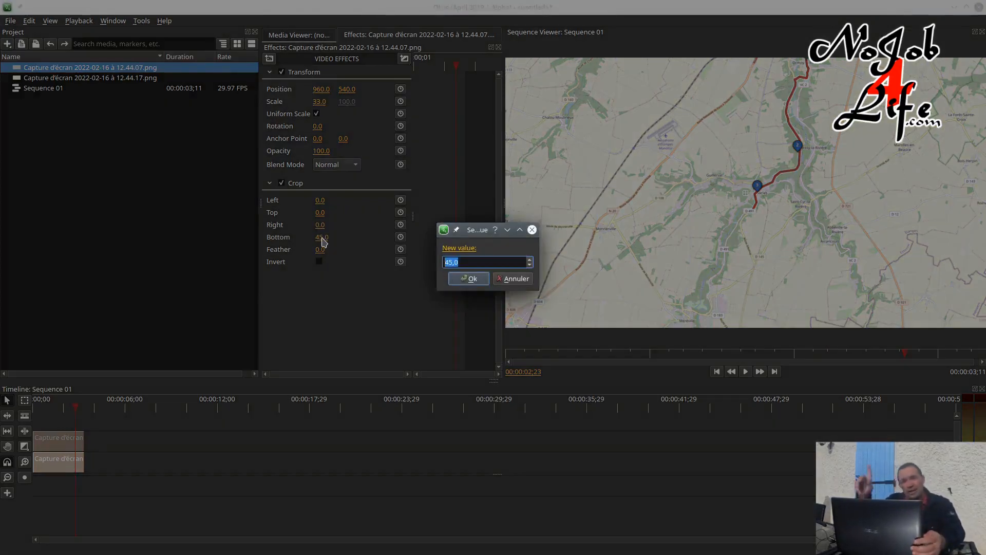
type("100")
key("Return")
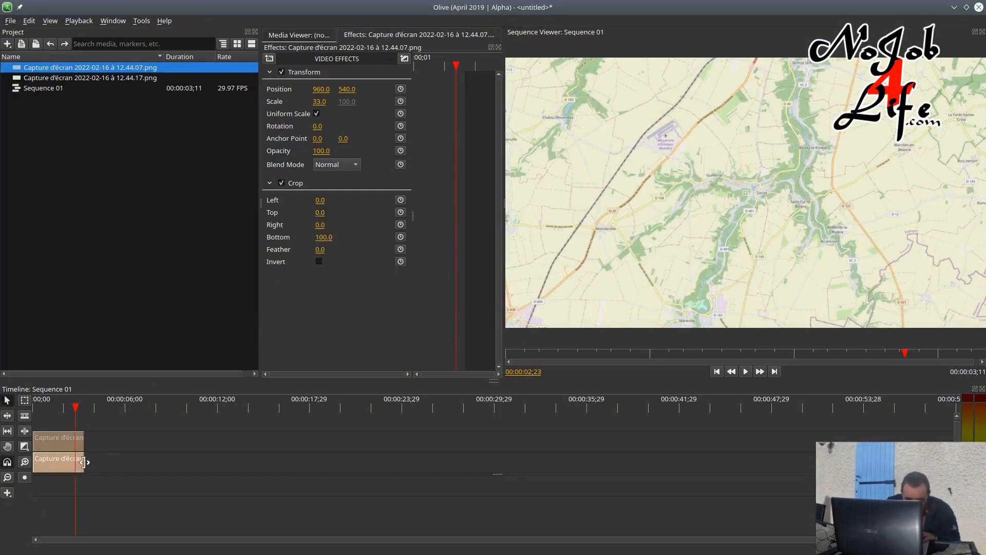
Extend both map clips on the timeline so that each ends at about 31 seconds
left_click_drag(83, 462, 508, 464)
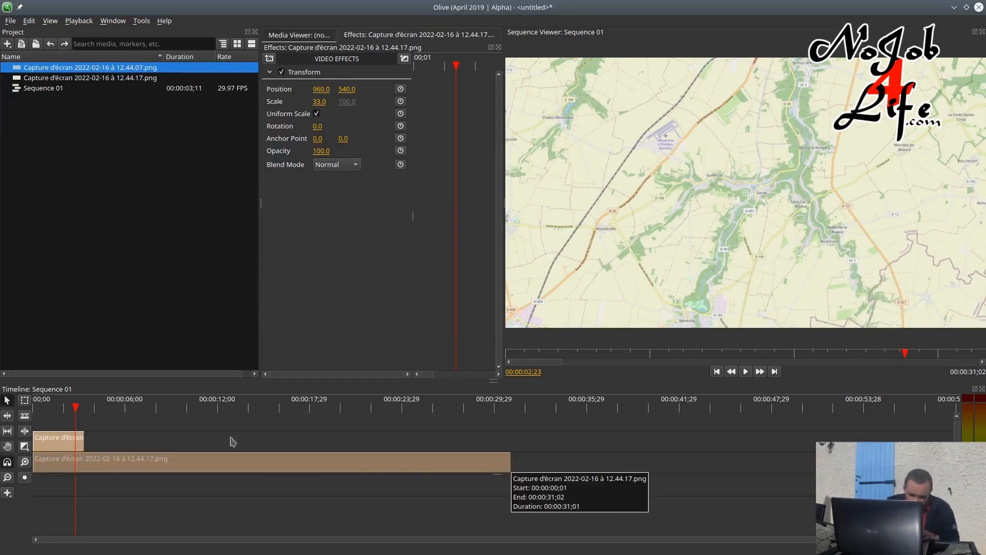
left_click_drag(84, 438, 510, 448)
left_click(546, 450)
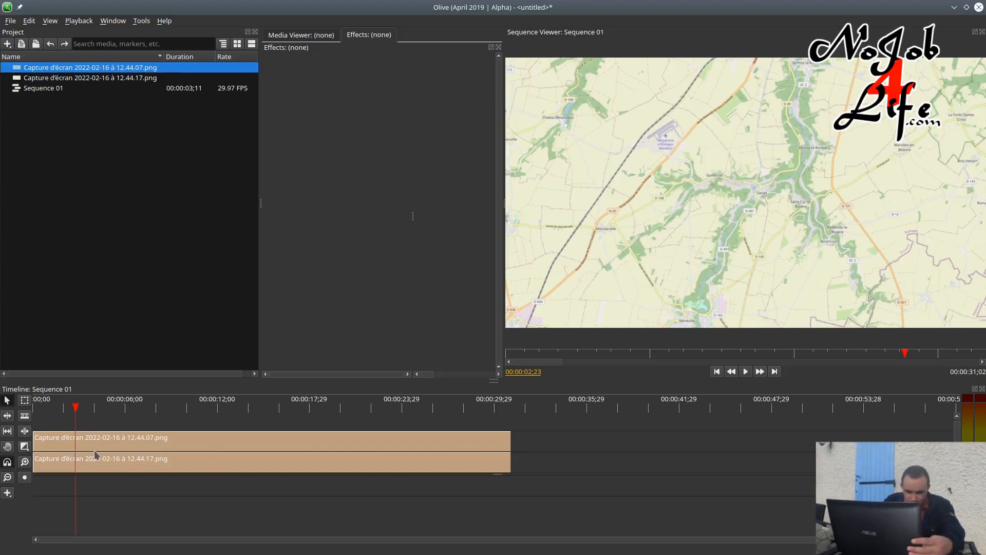
Enable keyframing on the upper route clip's crop Bottom value at 00:00:02;01, keeping it at 100
left_click(49, 410)
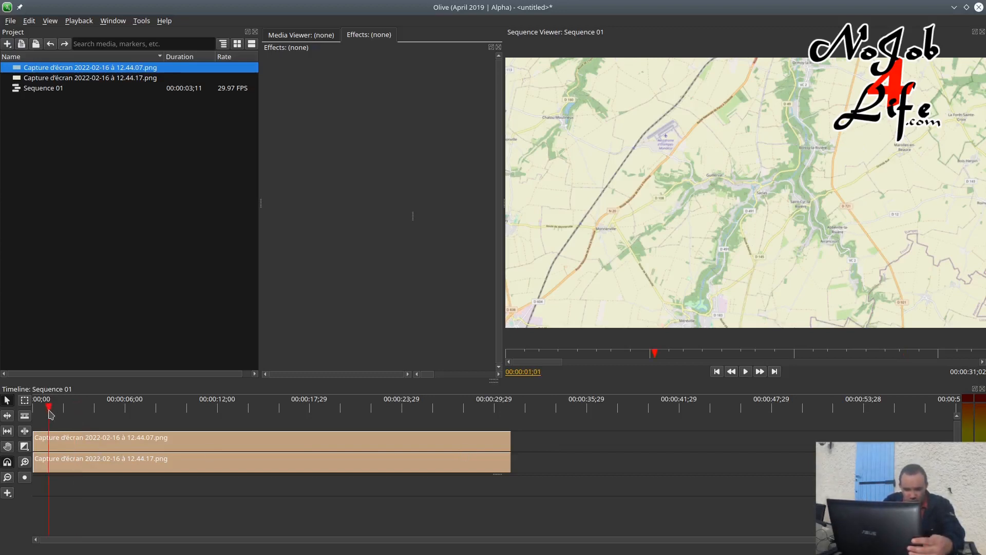
left_click(67, 442)
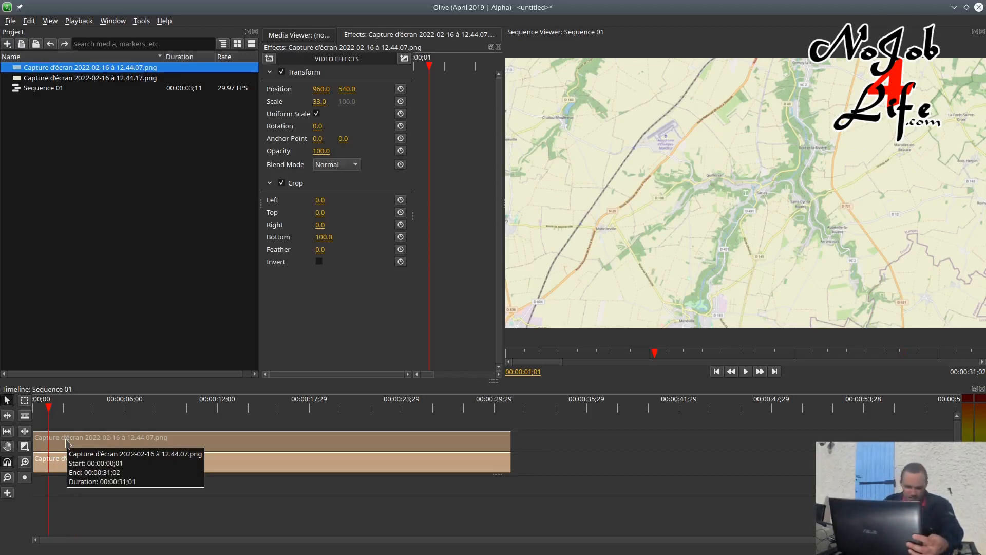
left_click(64, 410)
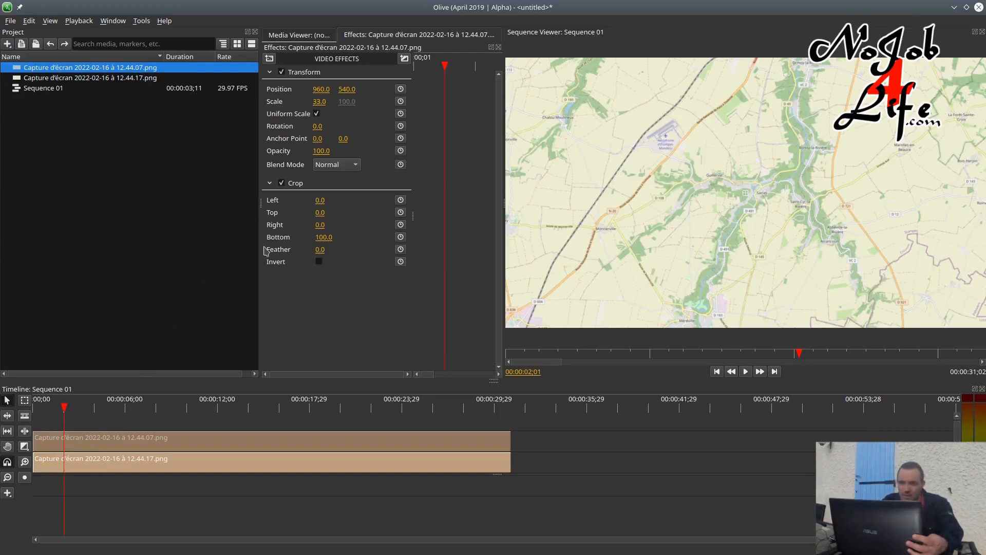
left_click(400, 237)
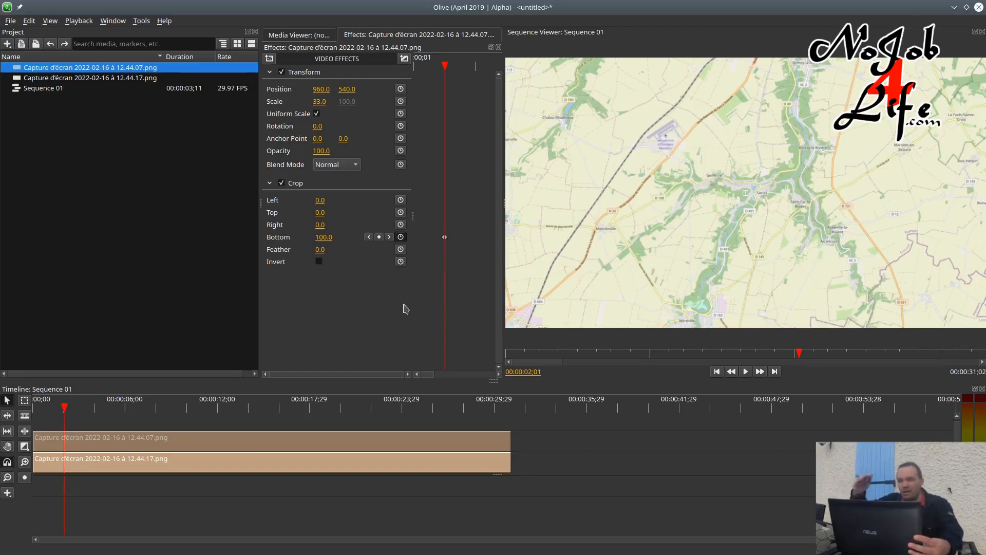
Set the upper clip's crop Bottom value to 0 with the playhead at 00:00:25;29 to end the route reveal
left_click(449, 408)
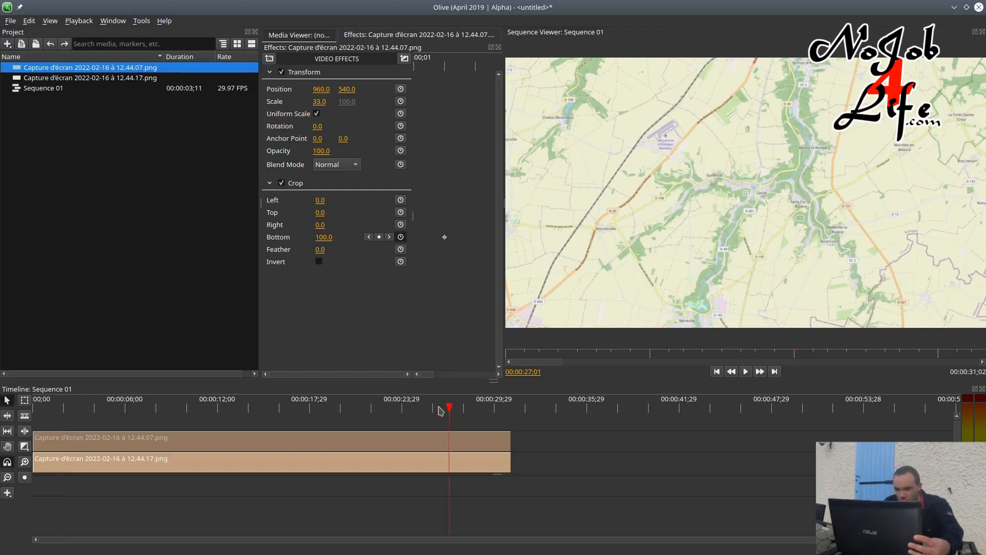
left_click_drag(440, 410, 433, 409)
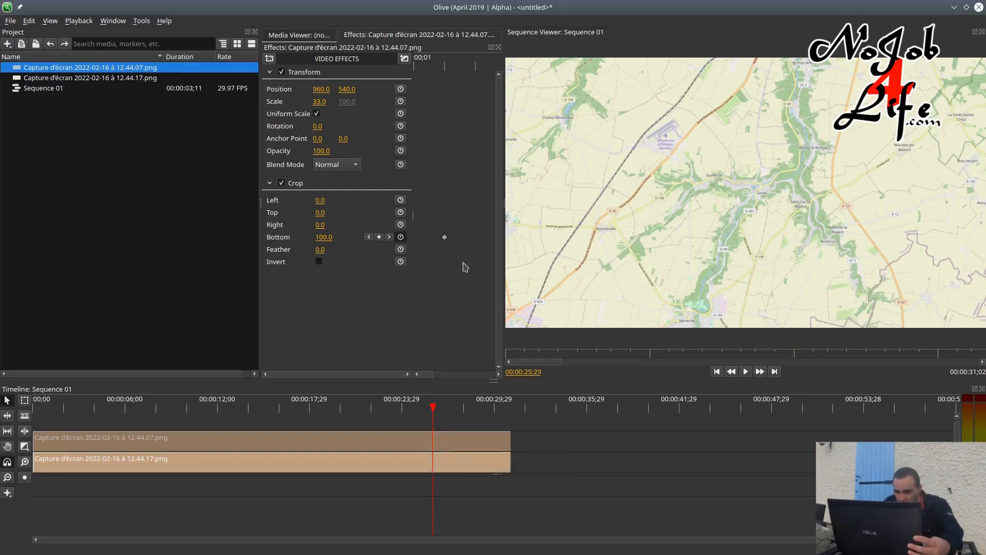
left_click_drag(503, 251, 808, 261)
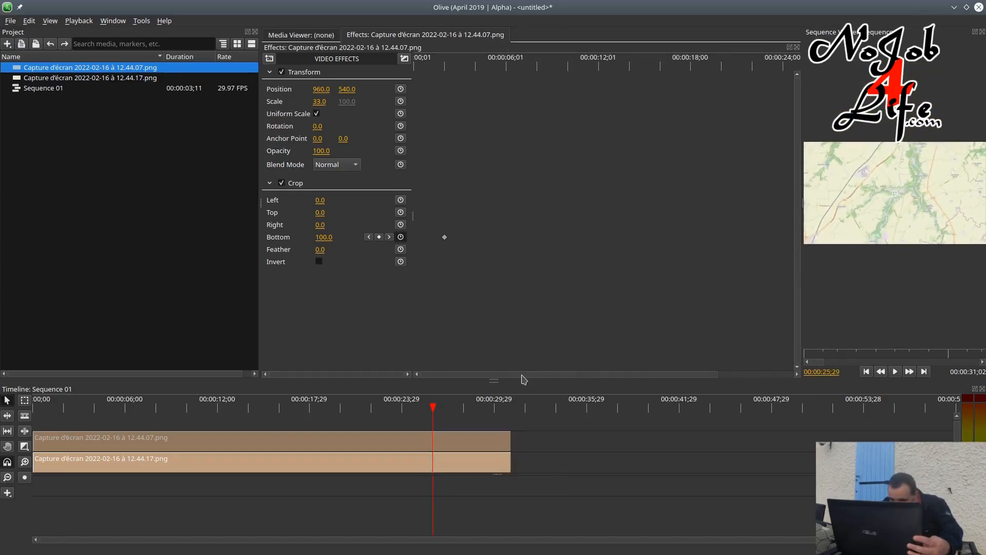
left_click_drag(525, 375, 403, 388)
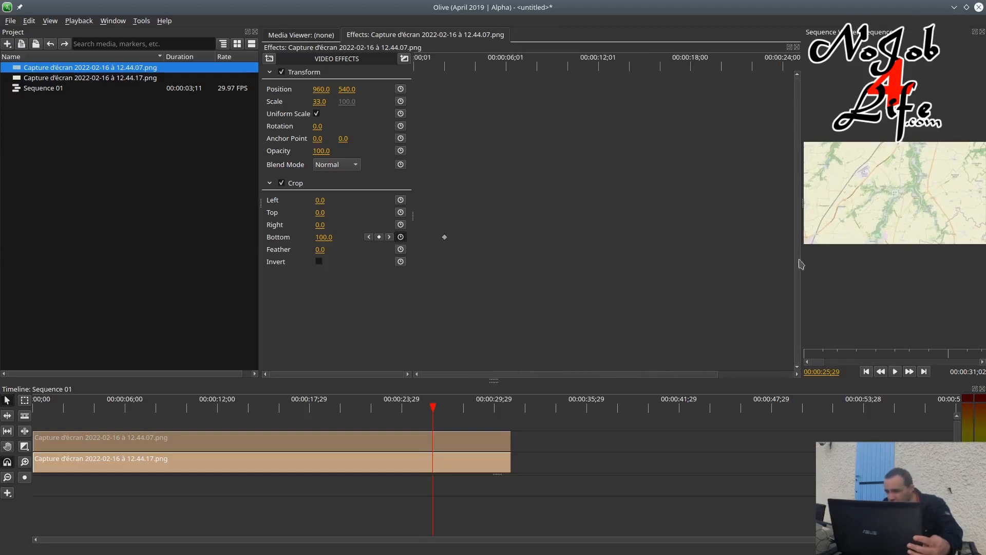
left_click_drag(800, 263, 482, 265)
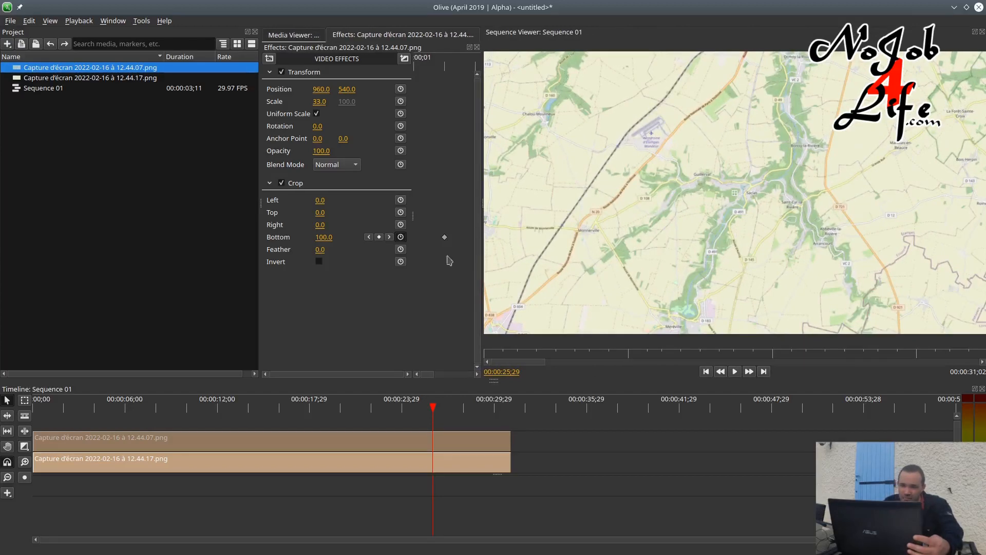
double_click(326, 238)
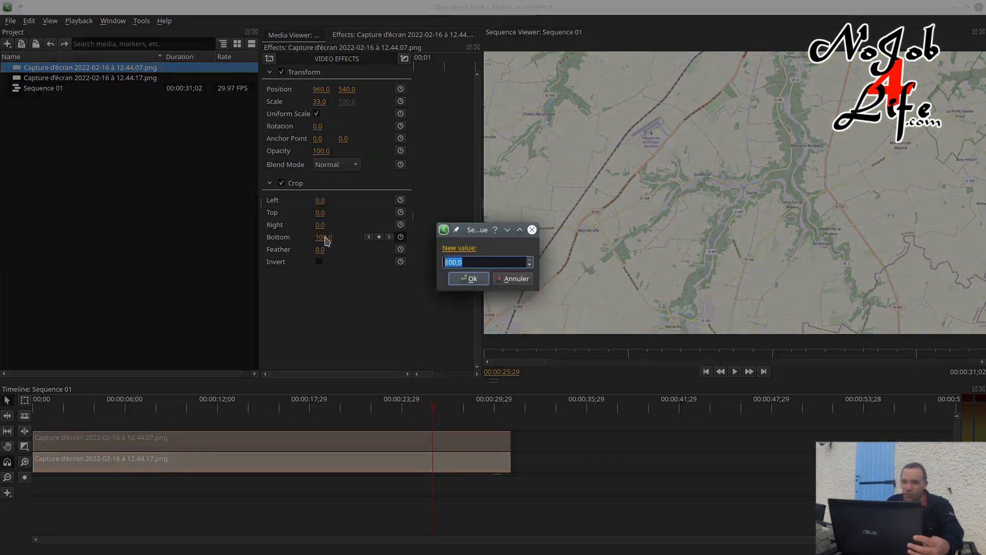
type("0")
key("Return")
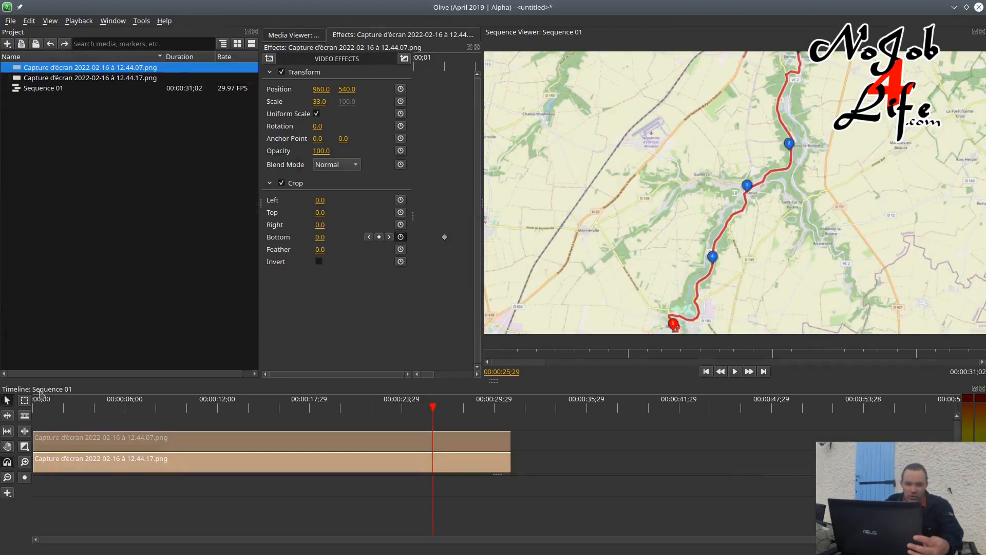
Play the sequence from its beginning to check how the route is revealed, and stop near 00:00:24;24
left_click(44, 408)
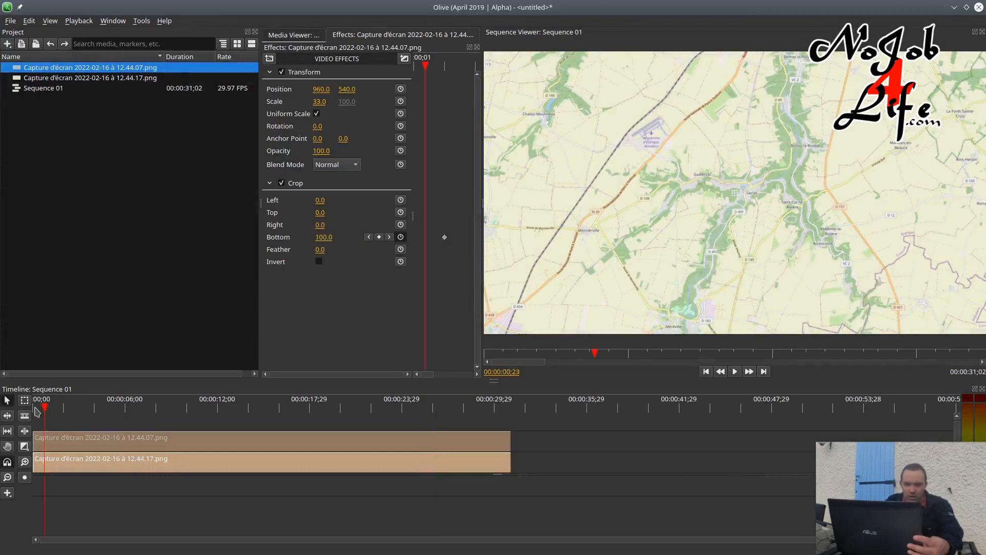
left_click(34, 408)
left_click(45, 425)
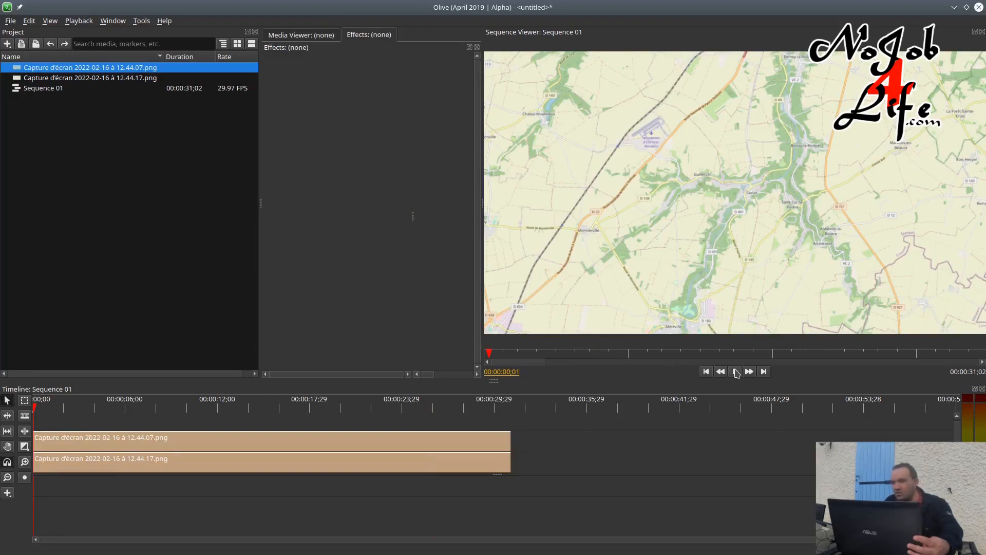
left_click(735, 372)
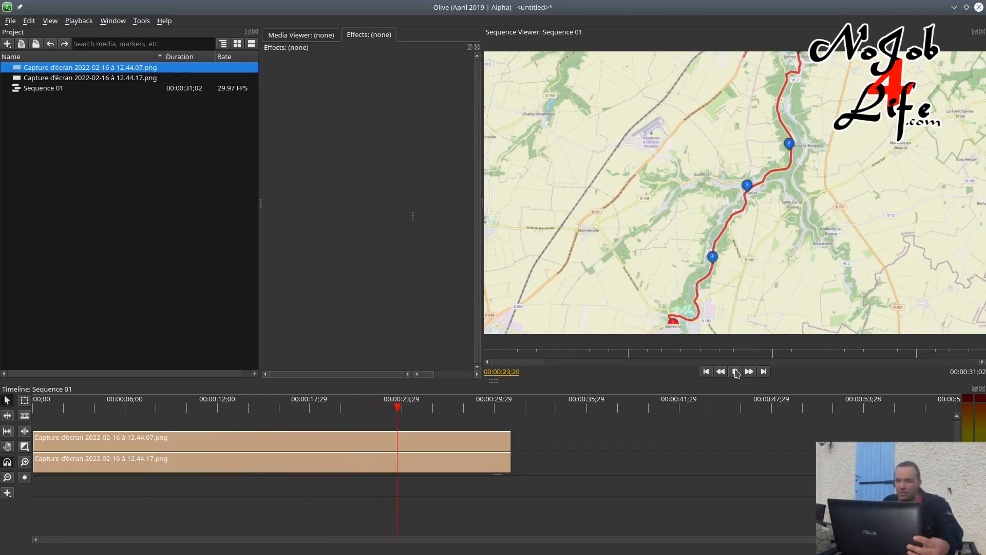
left_click(736, 372)
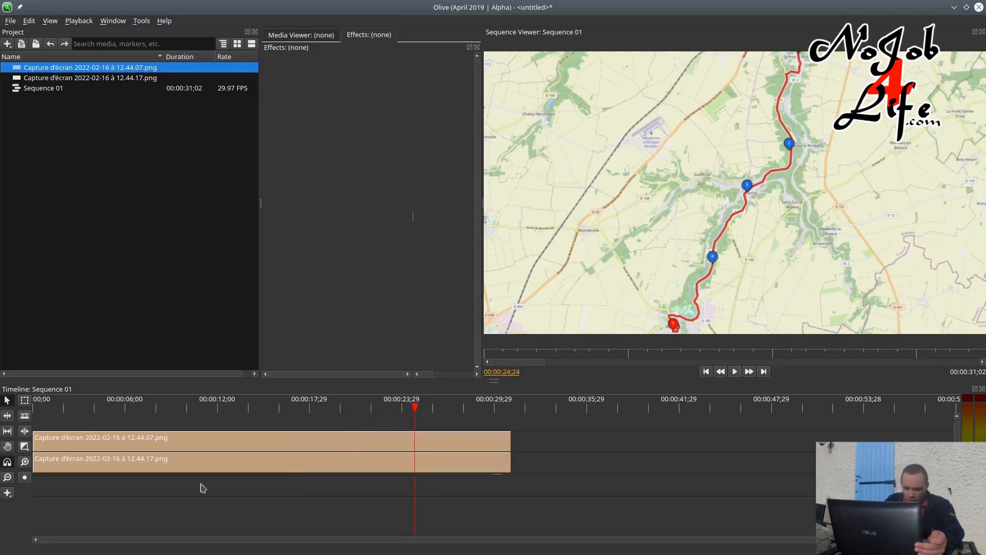
Return to the upper clip's previous crop Bottom keyframe and play the reveal until about five seconds
left_click(238, 442)
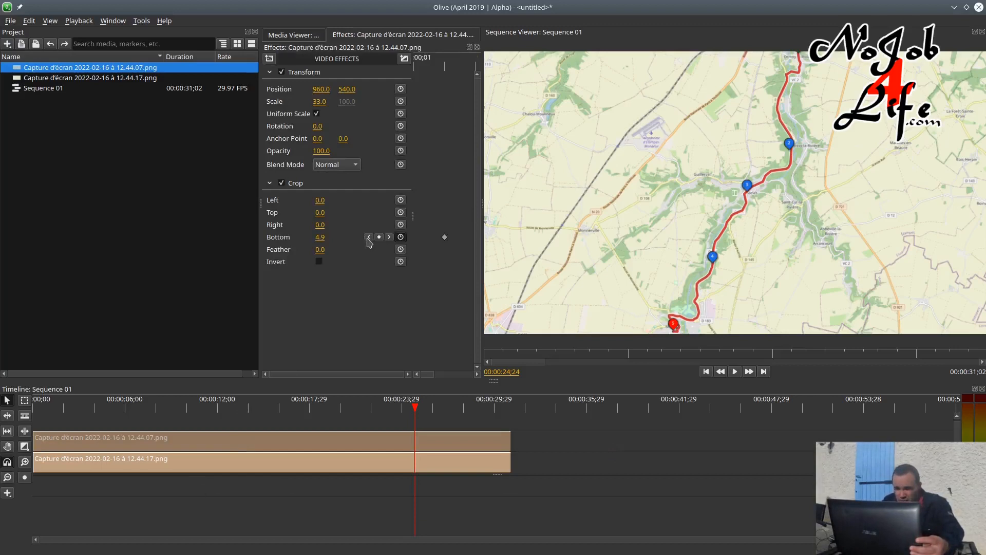
left_click(368, 237)
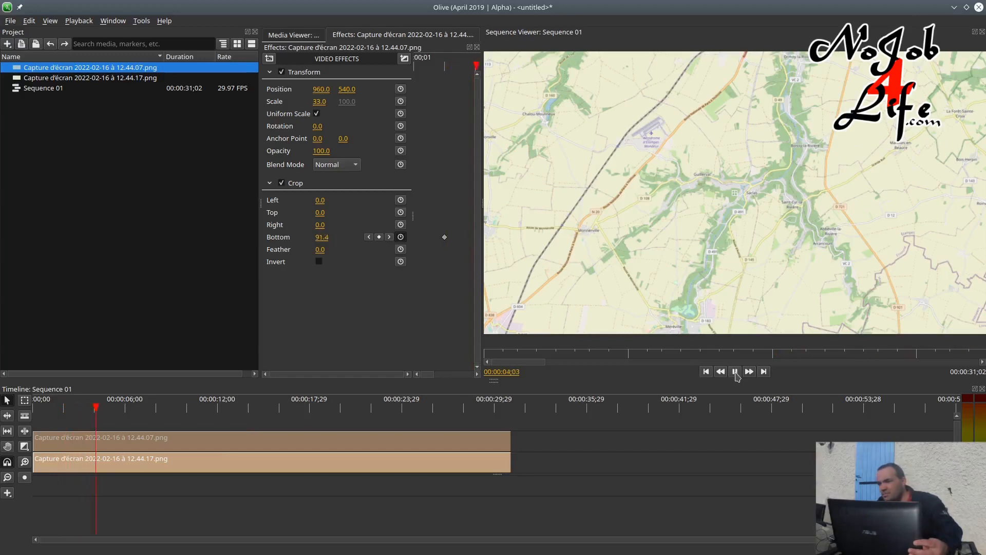
left_click(736, 374)
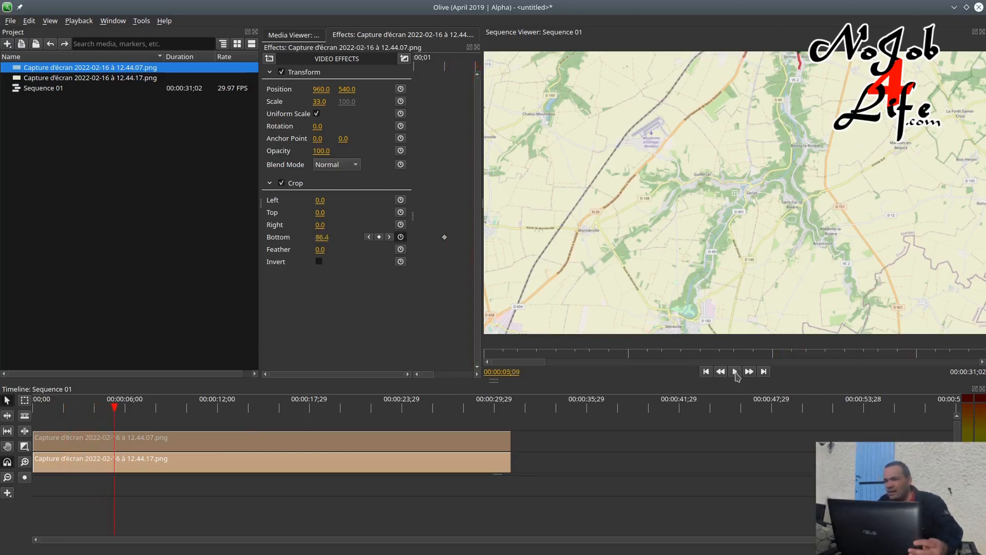
Enable Scale and Position keyframing on the upper 12.44.07.png clip at 00:00:04;02
left_click(108, 411)
left_click_drag(109, 411, 103, 411)
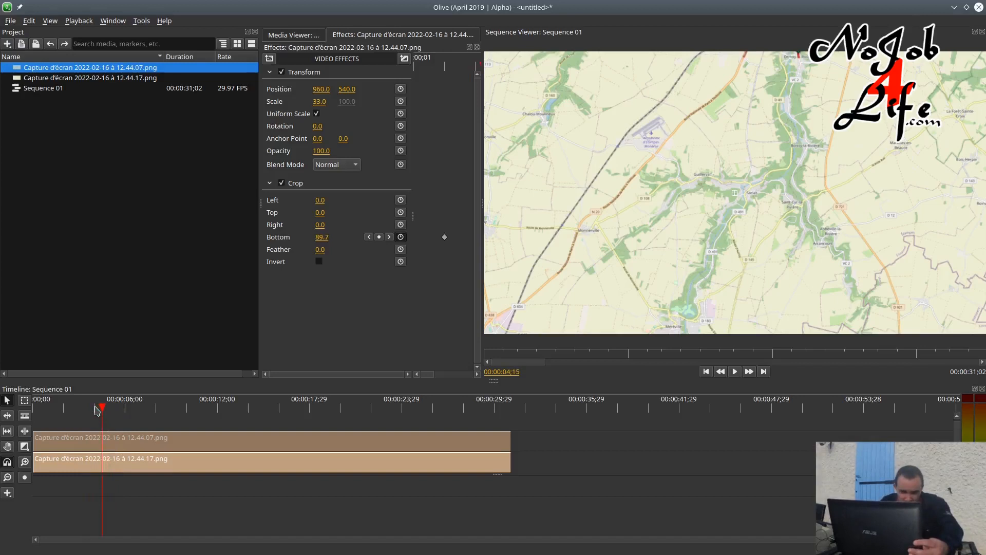
left_click(95, 409)
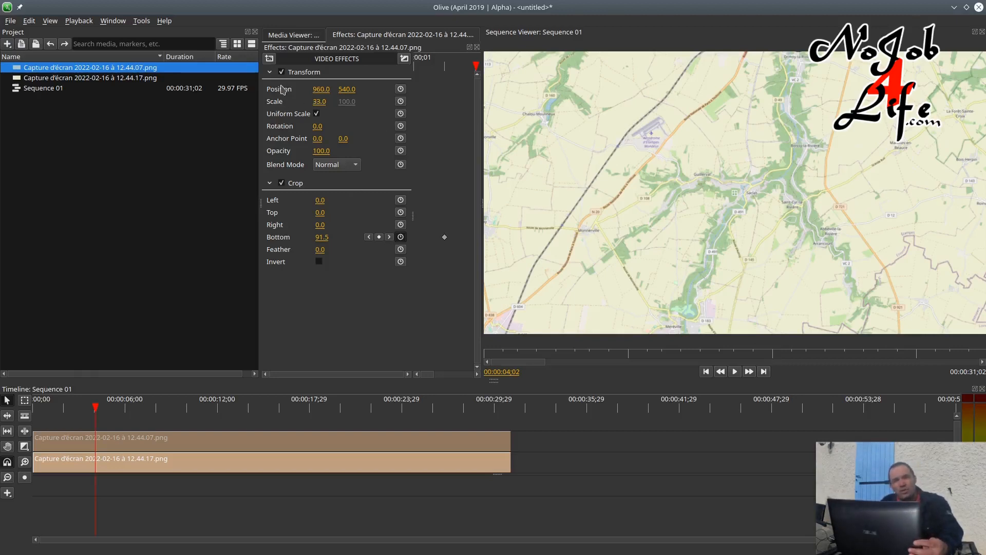
left_click(401, 101)
left_click(401, 89)
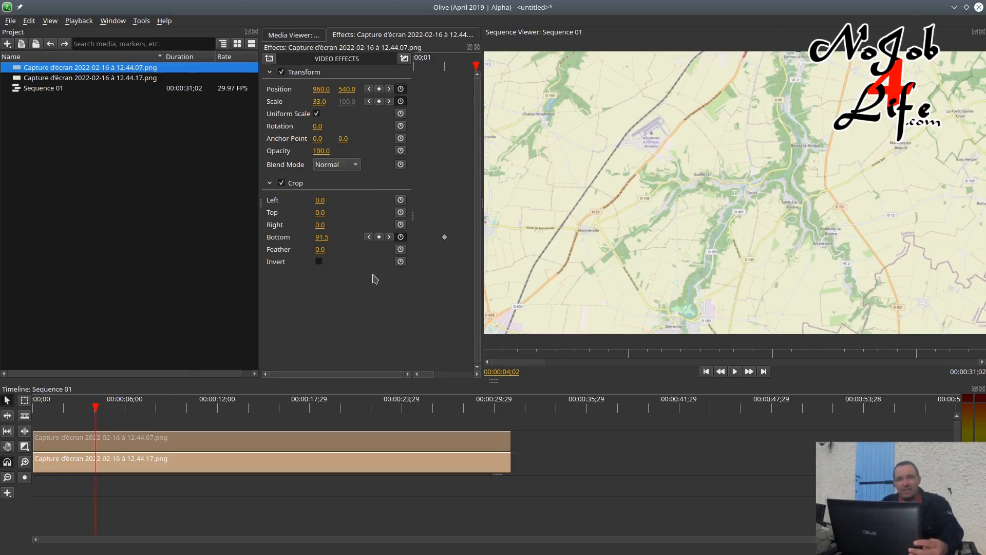
Enable Scale and Position keyframing on the lower 12.44.17.png clip at the same 00:00:04;02 position
left_click(263, 462)
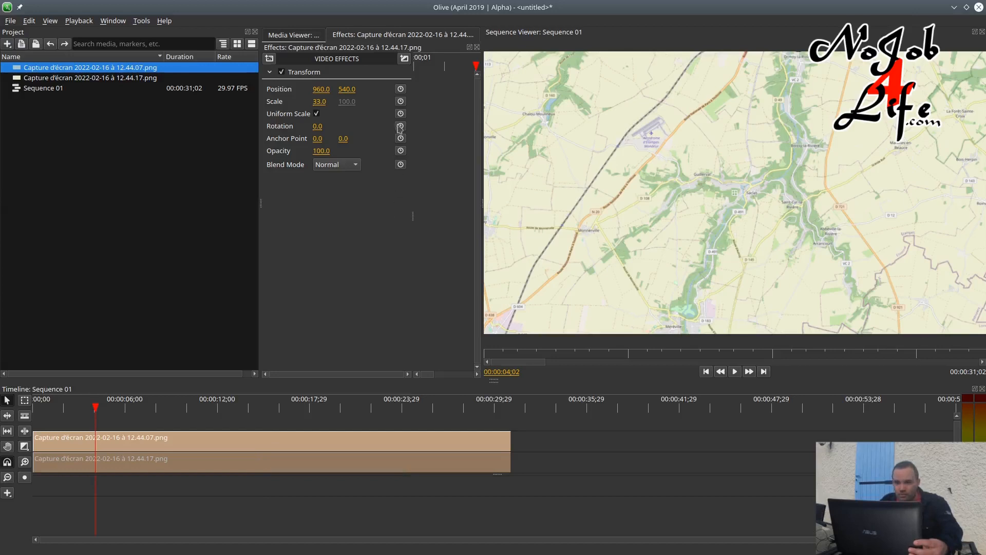
left_click(400, 101)
left_click(400, 88)
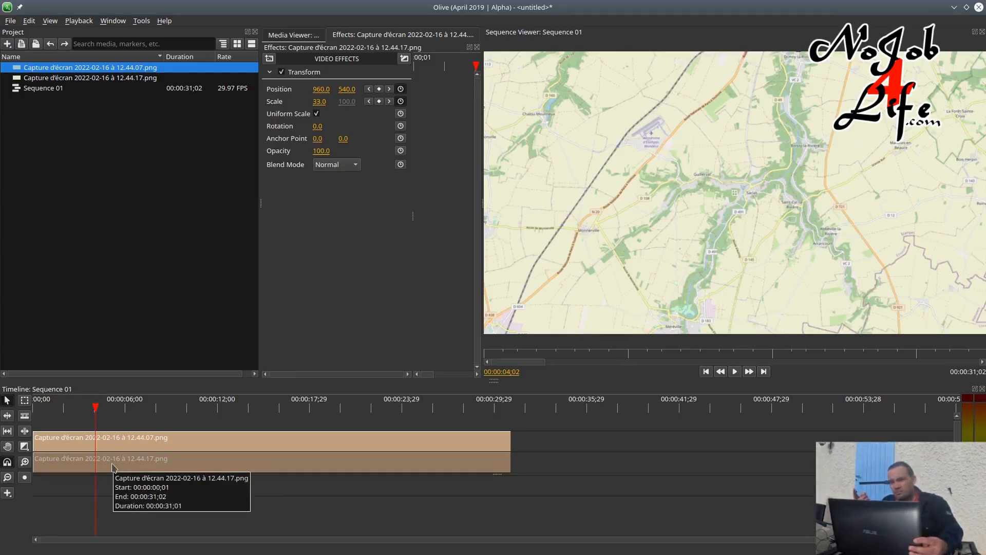
Add Scale and Position keyframes to the lower clip at 00:00:02;14, and jump to its next Scale keyframe
left_click(71, 408)
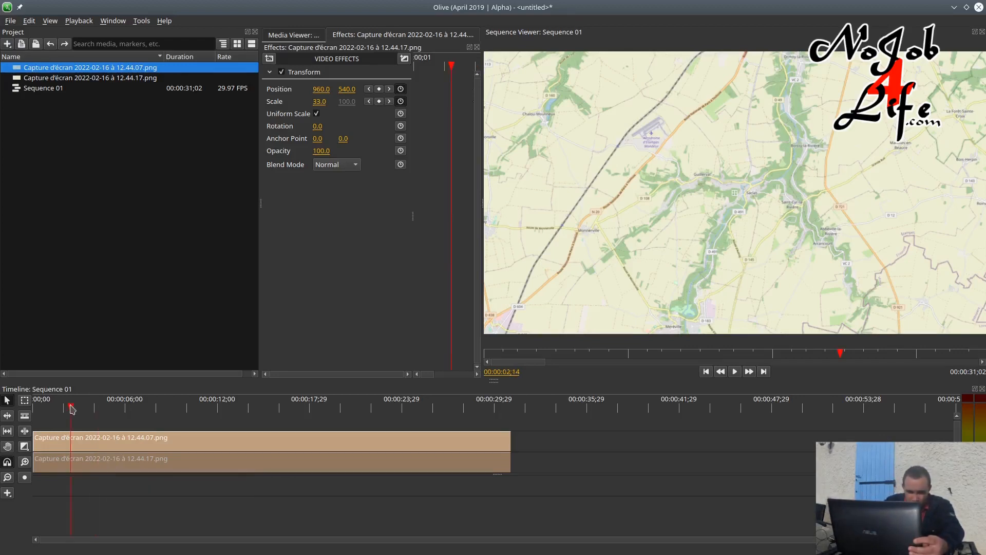
left_click(379, 101)
left_click(379, 89)
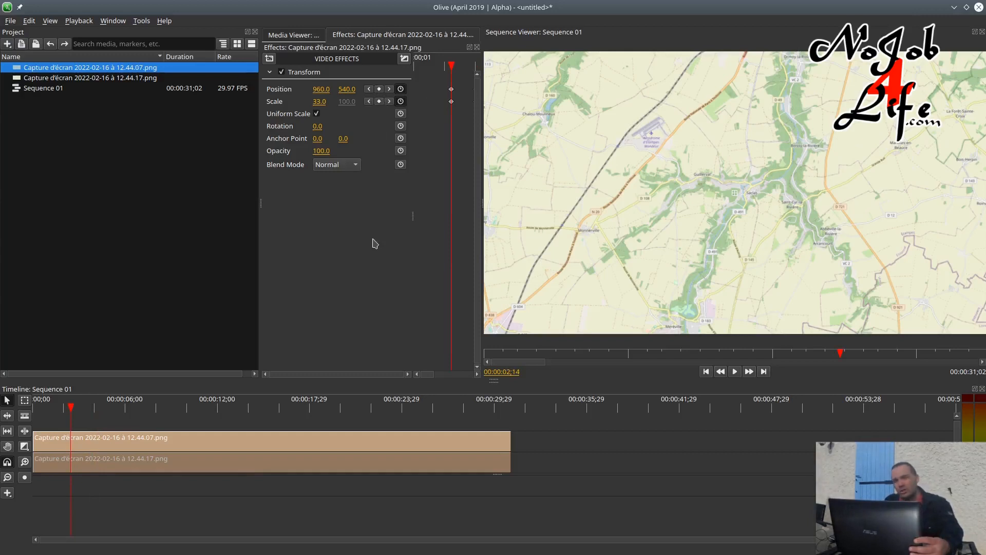
left_click(388, 102)
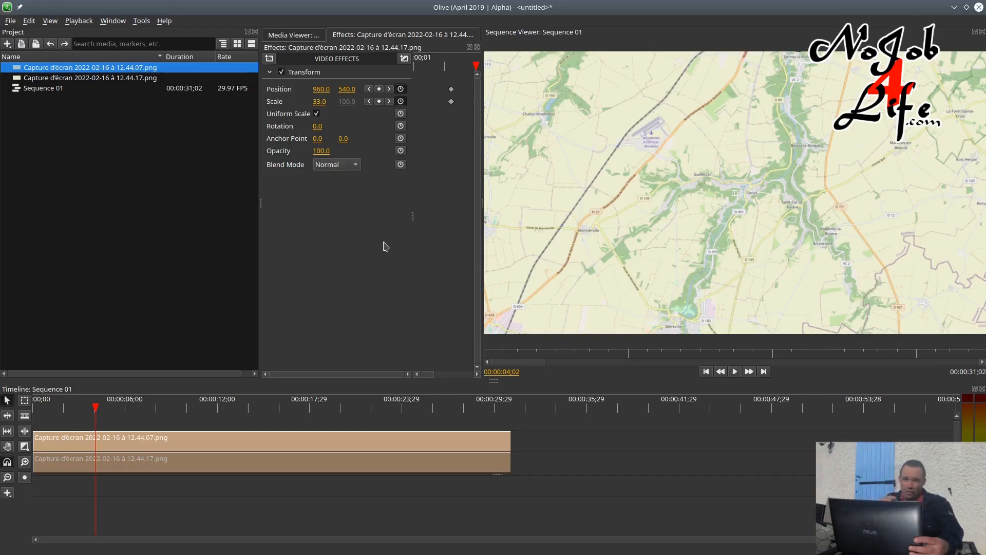
Set the lower 12.44.17.png clip's Scale to 75 at the 00:00:04;02 position
left_click(369, 101)
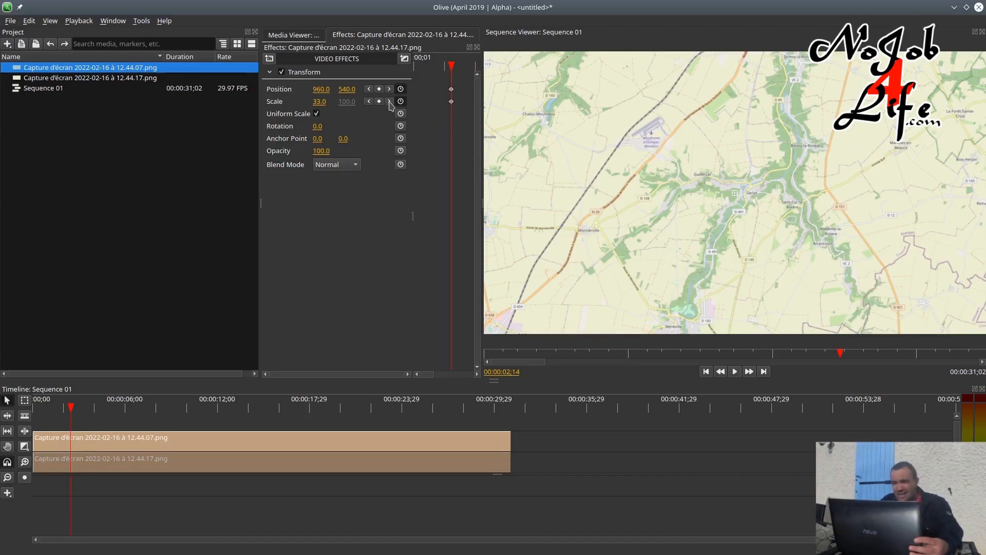
left_click(389, 102)
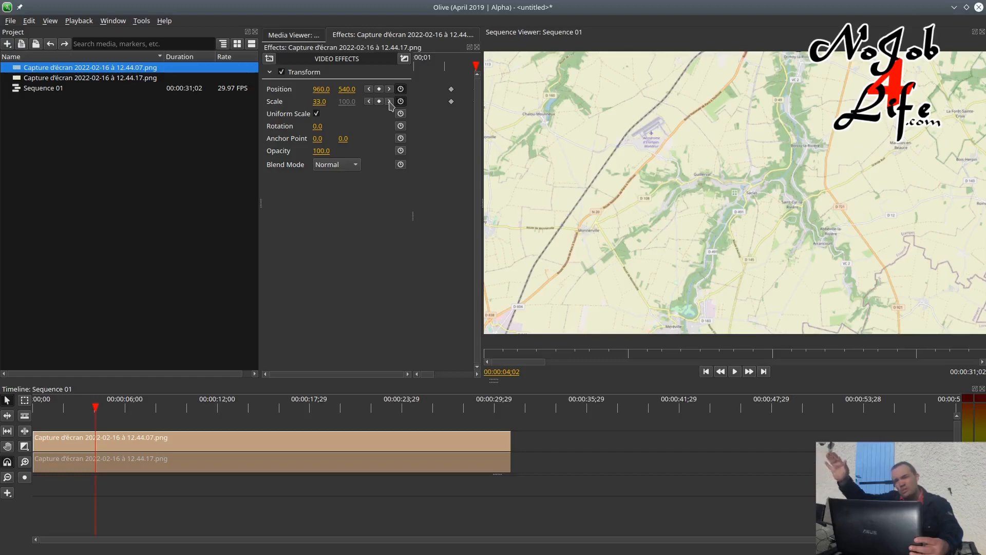
left_click(319, 103)
type("25")
key("Return")
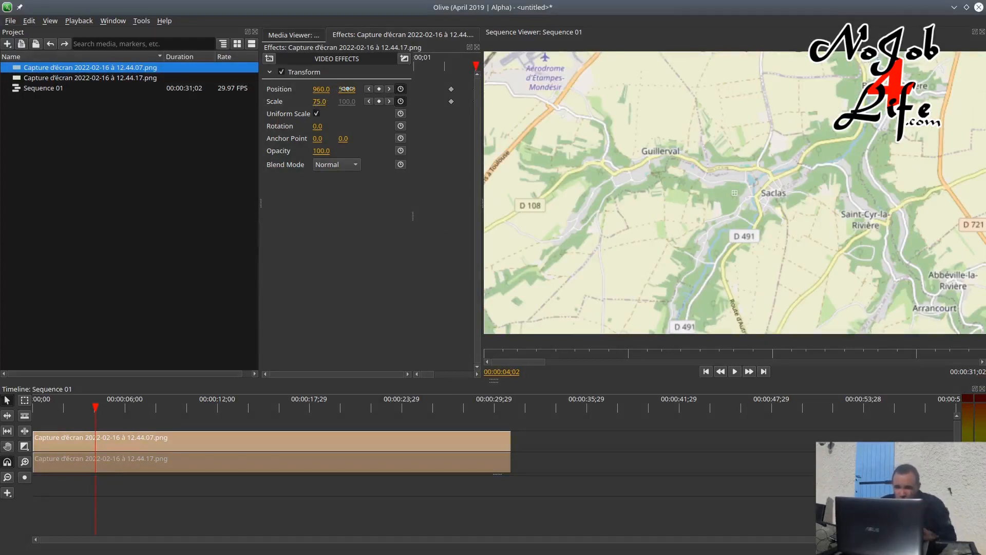
Set the lower clip's Position to 496, 1352 at 00:00:04;02 to centre the view near Ormoy-la-Rivière
left_click(348, 90)
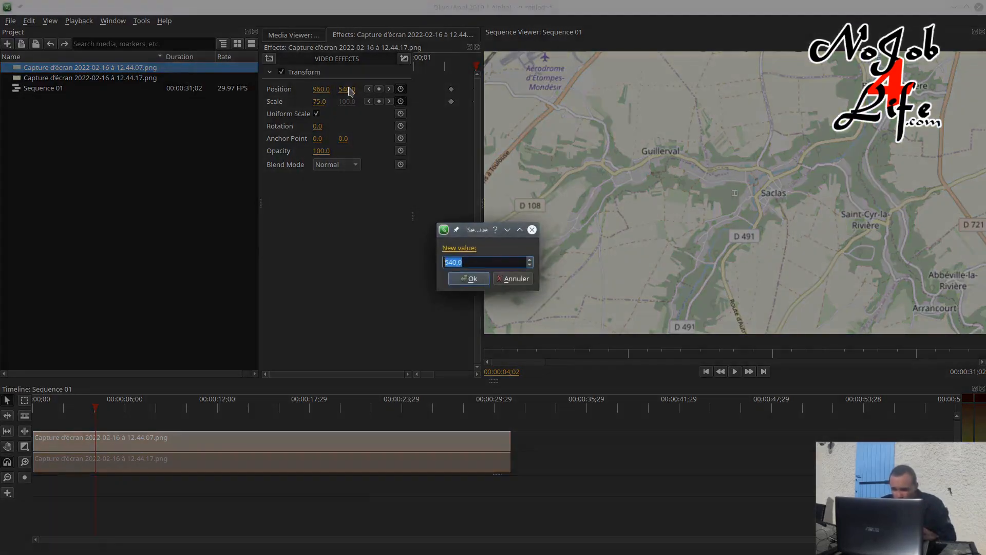
key("Escape")
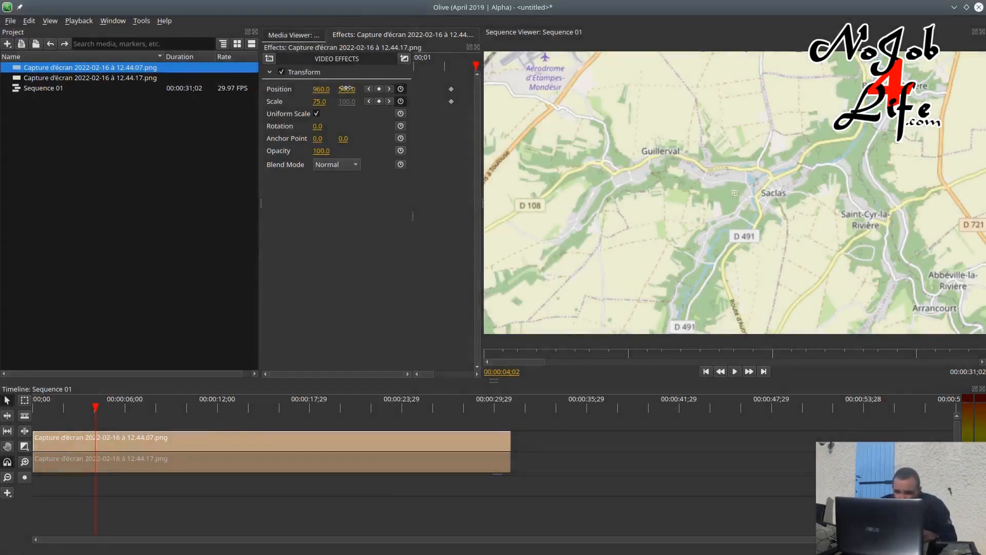
left_click_drag(343, 89, 818, 89)
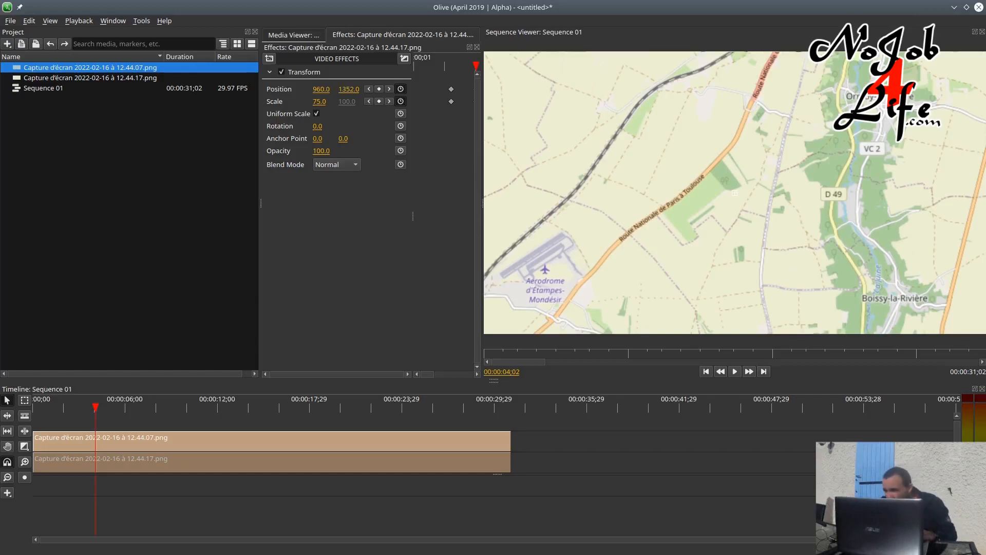
mouse_move(324, 88)
left_mouse_down()
mouse_move(84, 88)
mouse_move(324, 89)
left_mouse_up()
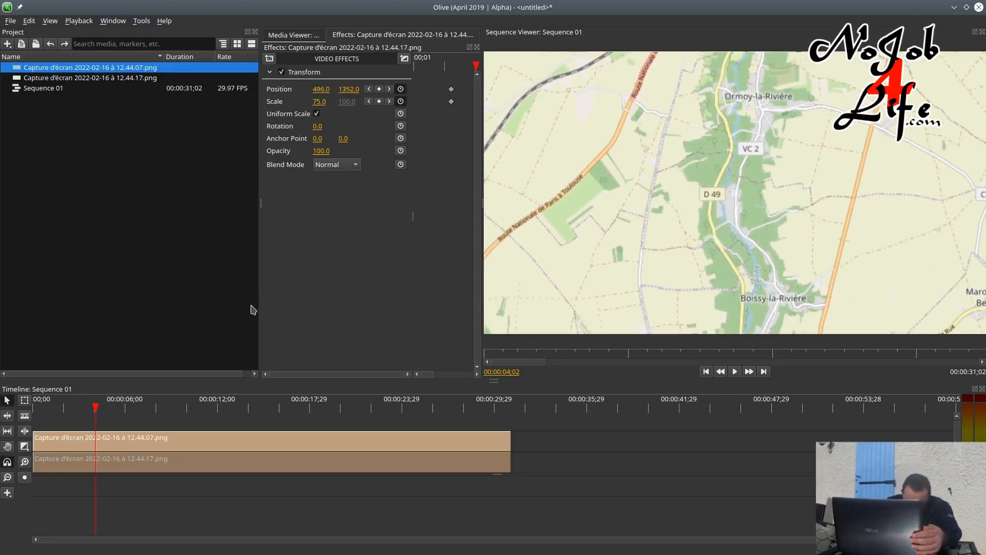
Match the upper 12.44.07.png clip to the lower one at 00:00:04;02, with Scale 75 and Position 496, 1352
left_click(171, 446)
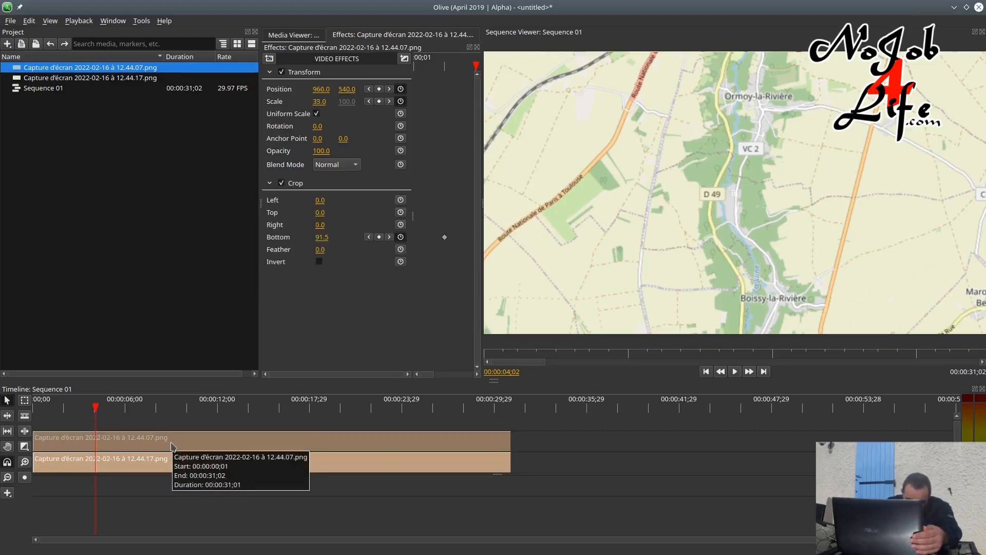
left_click(319, 102)
key("Escape")
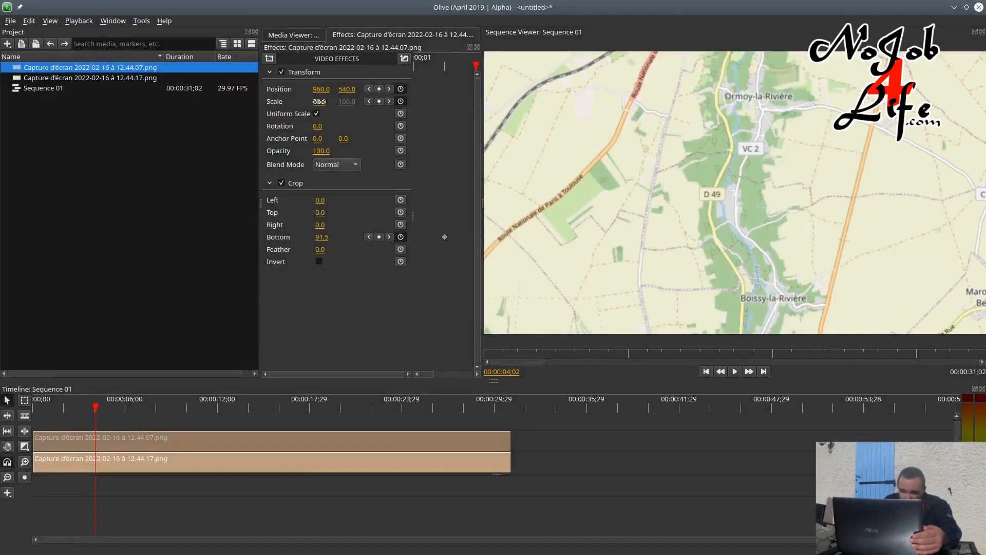
left_click(161, 441)
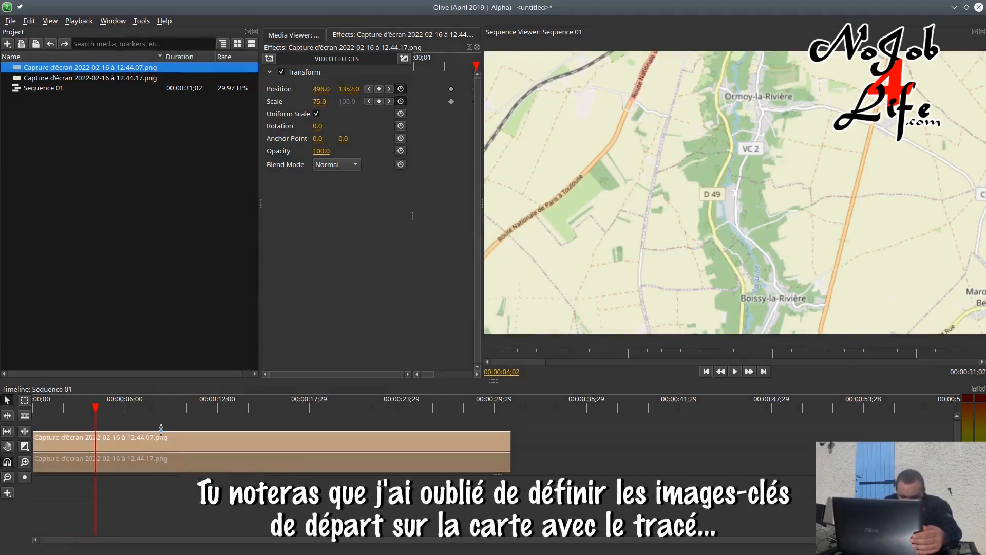
left_click(151, 446)
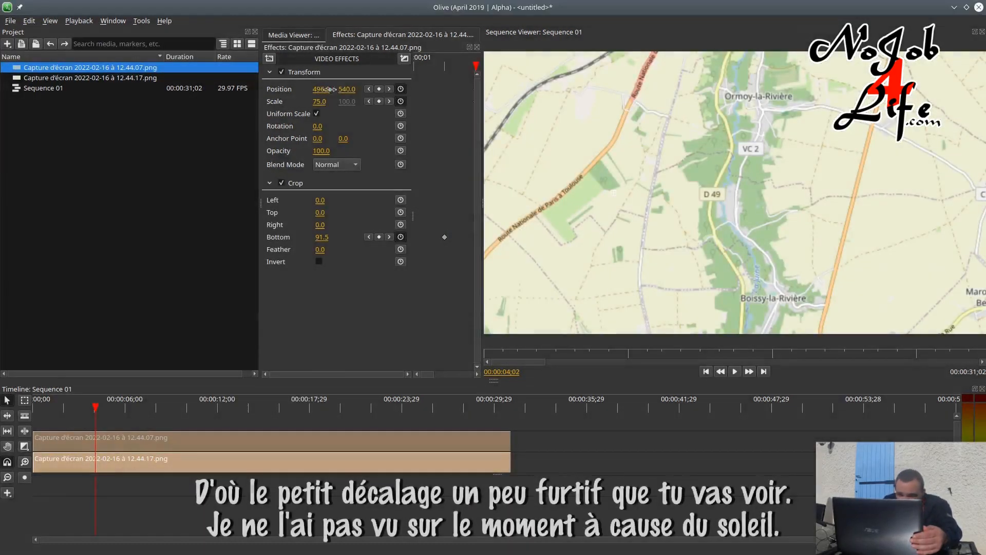
left_click(347, 89)
type("1352")
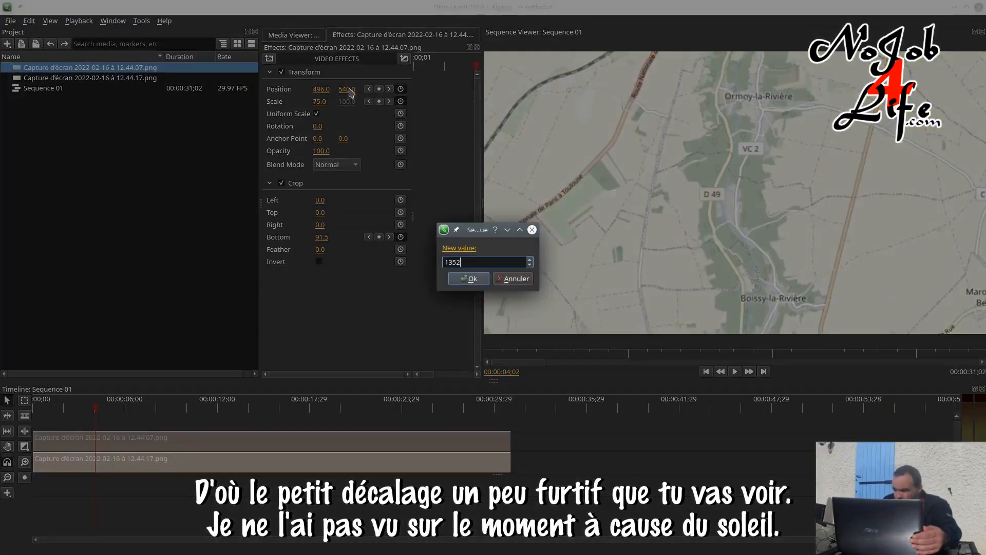
key("Return")
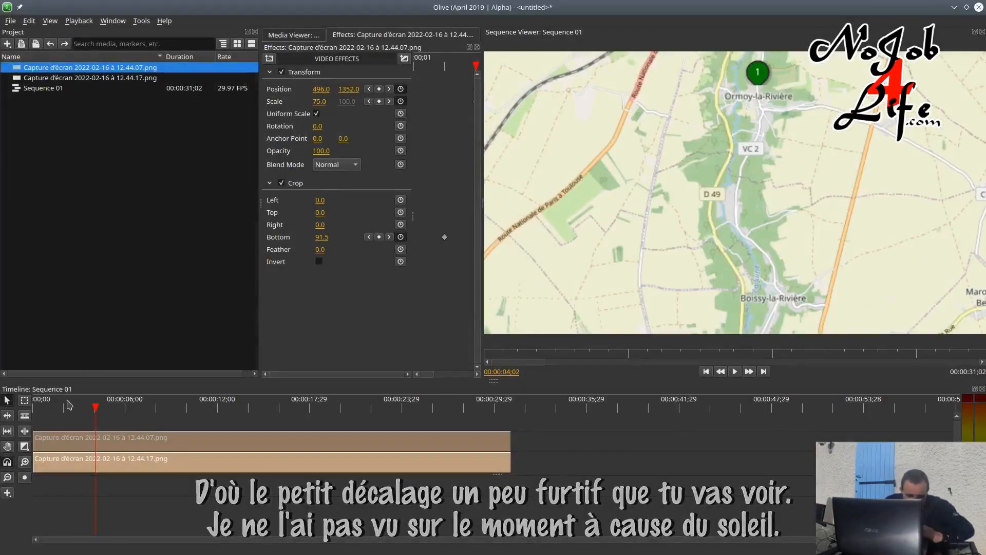
Play the sequence from the start to about 00:00:08;15 to check the zoom on the route
left_click(34, 408)
left_click(42, 421)
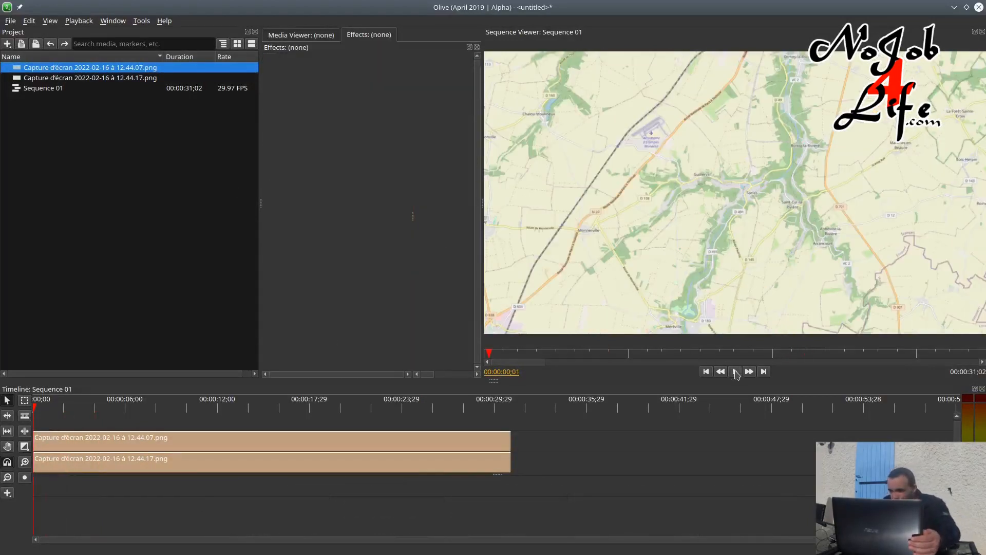
left_click(735, 372)
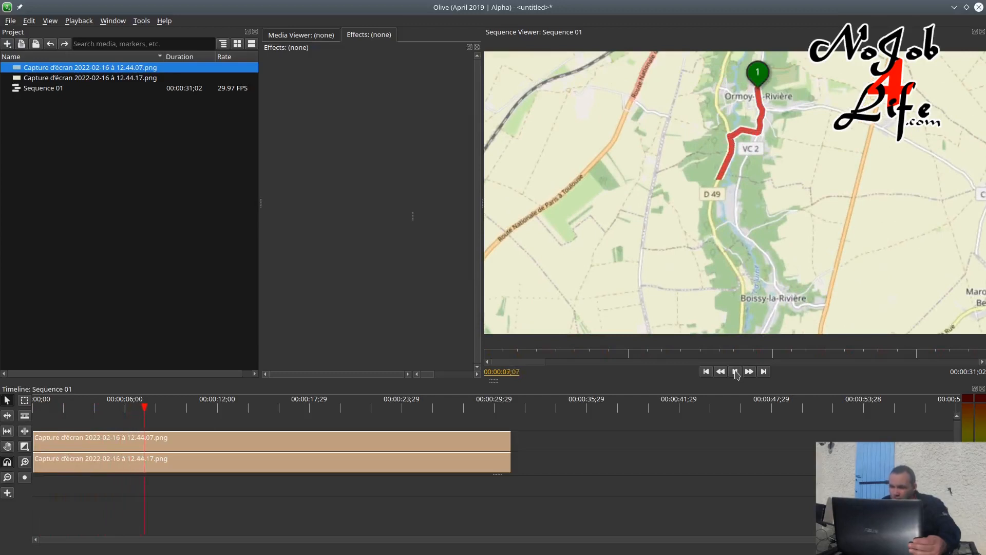
left_click(735, 371)
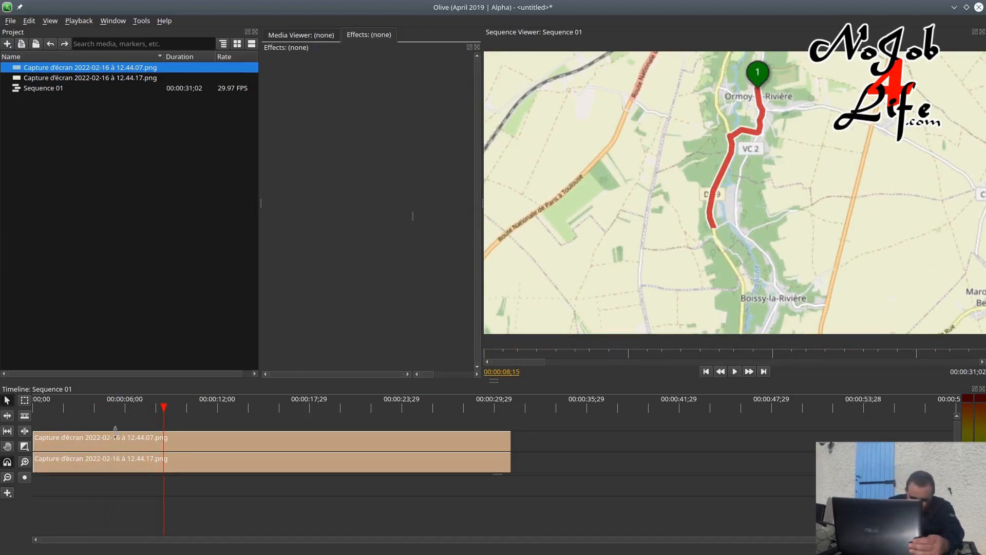
Advance along the route reveal to 00:00:11;13 and set the lower 12.44.17.png clip's Scale to 65 there
left_click(118, 443)
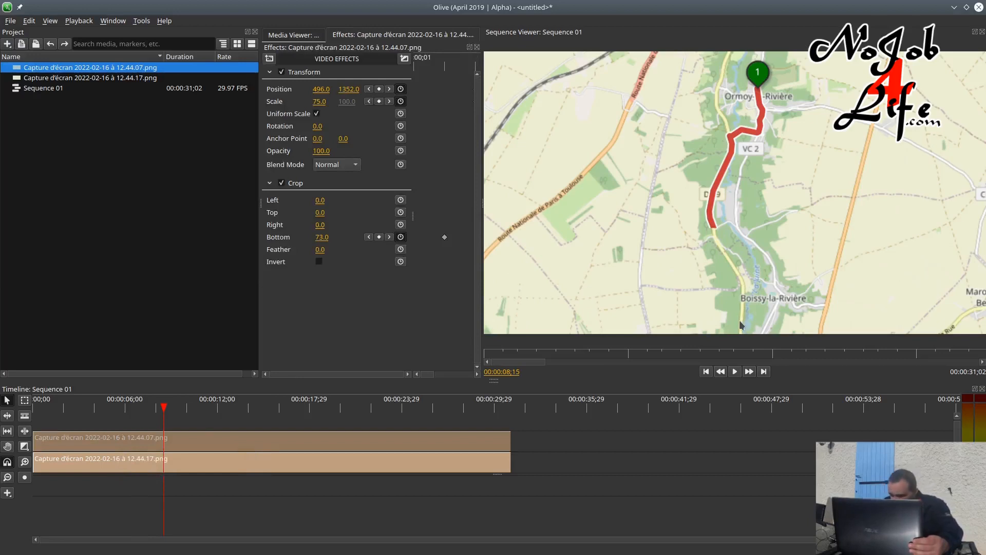
left_click(172, 408)
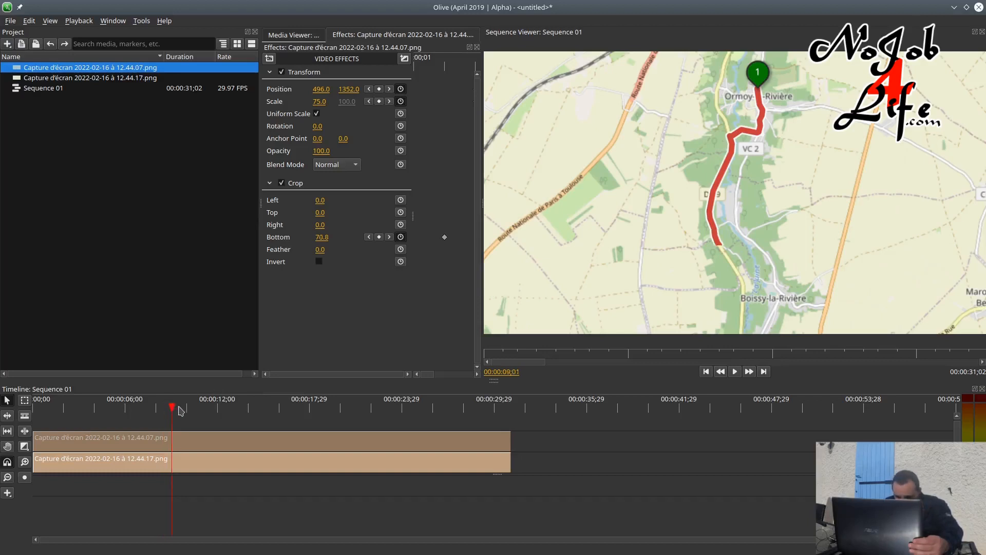
left_click(182, 408)
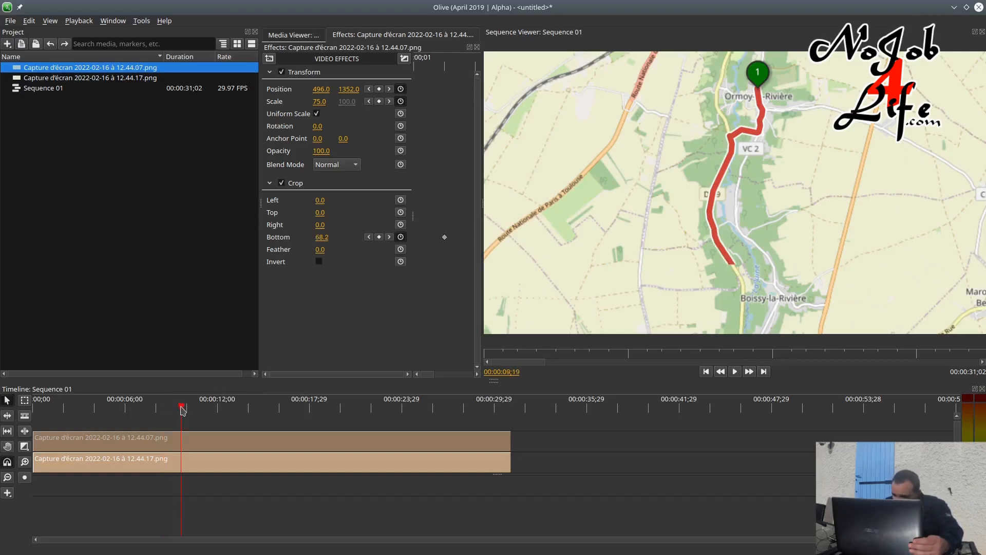
left_click(209, 408)
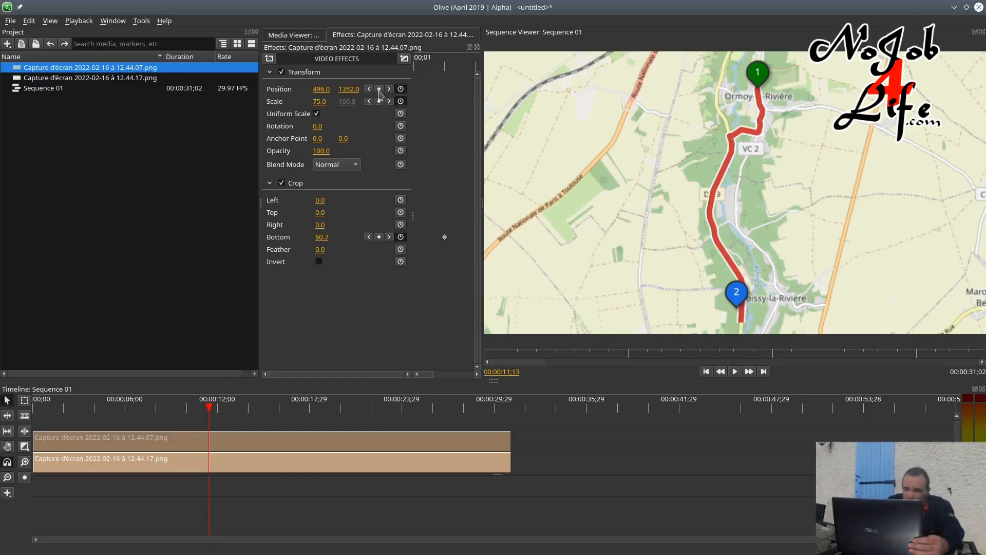
left_click(227, 463)
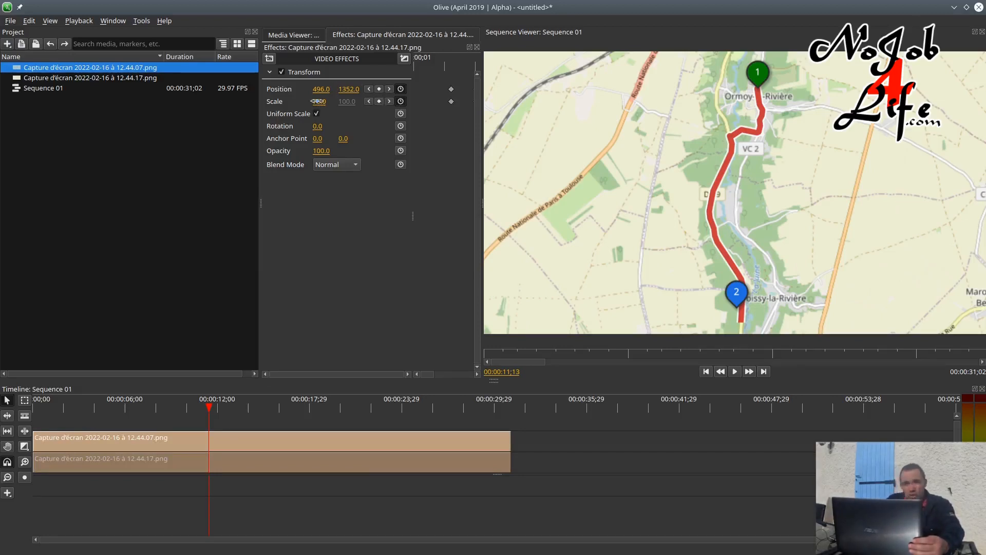
left_click(317, 102)
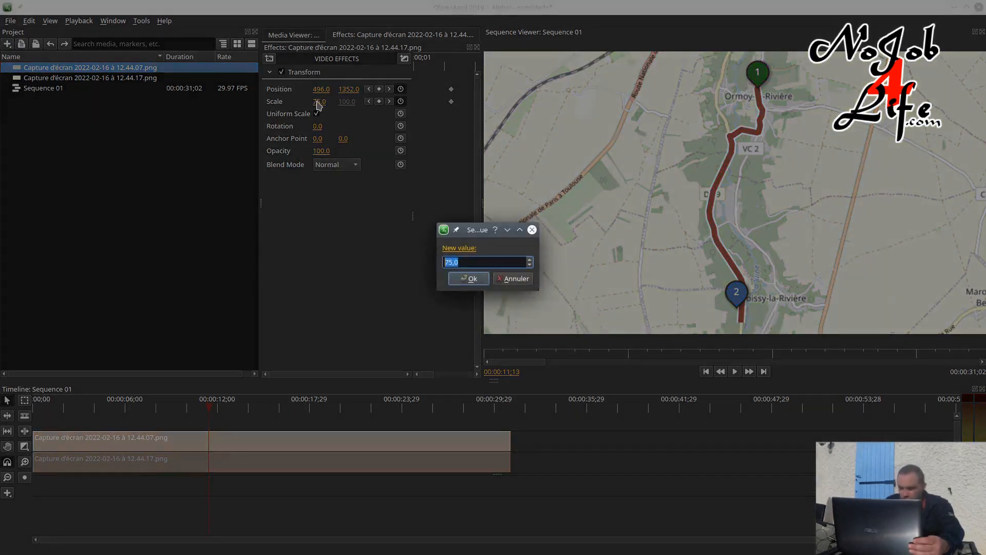
type("65")
key("Return")
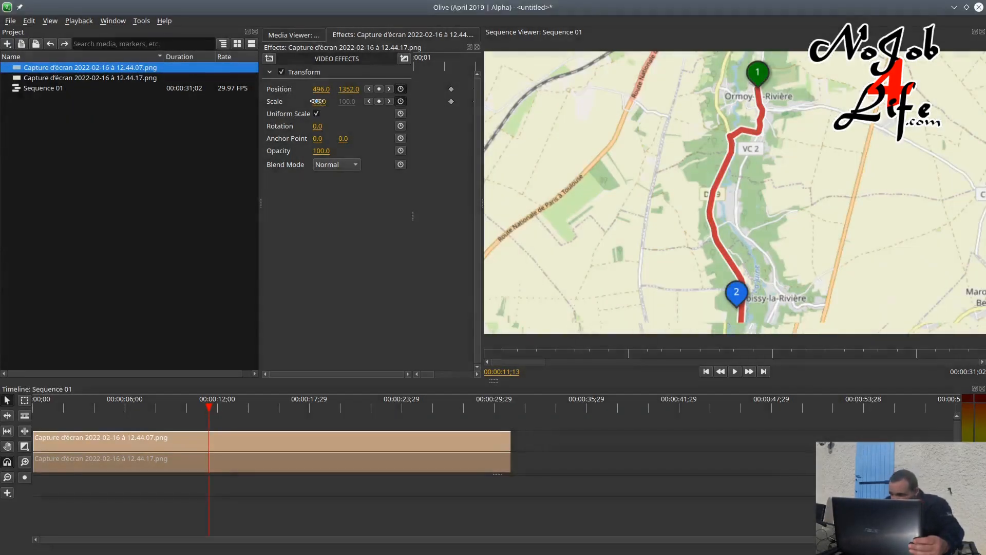
Set the upper 12.44.07.png clip's Scale to 65 and its vertical Position to 831 at 00:00:11;13
left_click(242, 442)
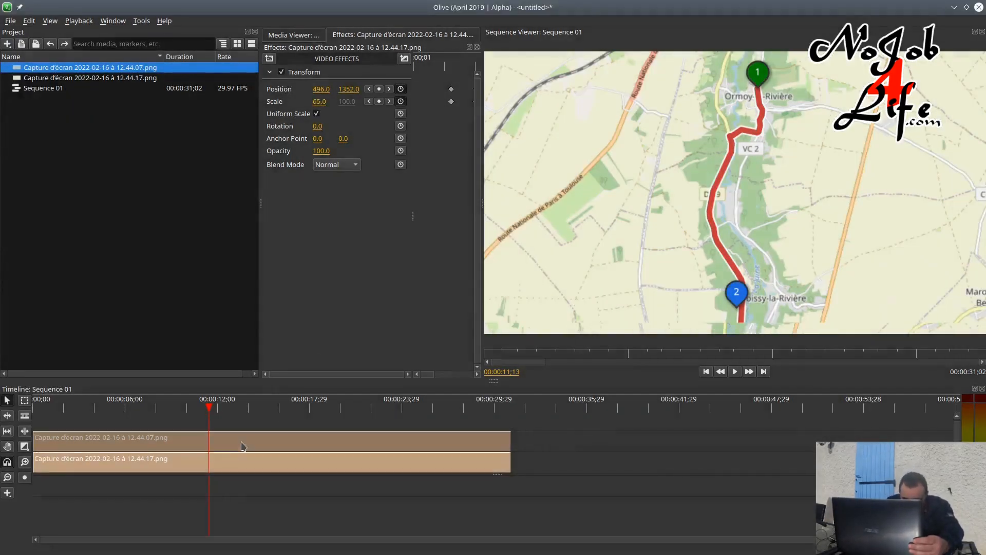
left_click(320, 101)
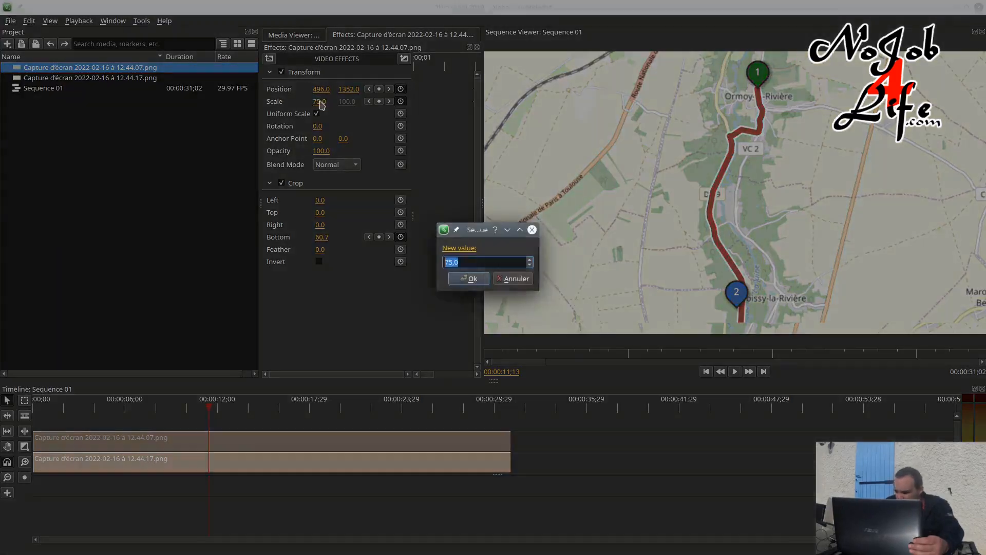
type("65")
key("Return")
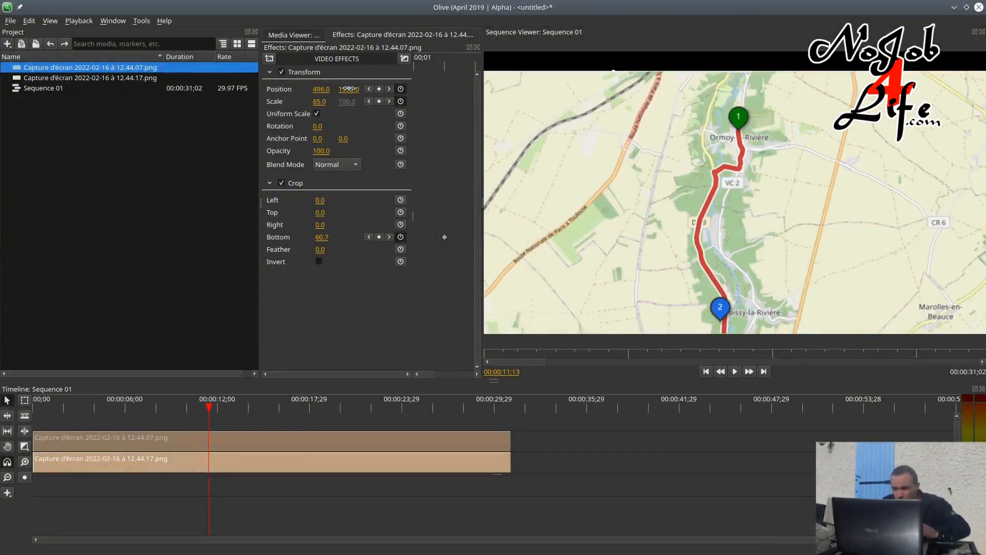
left_click_drag(349, 89, 312, 89)
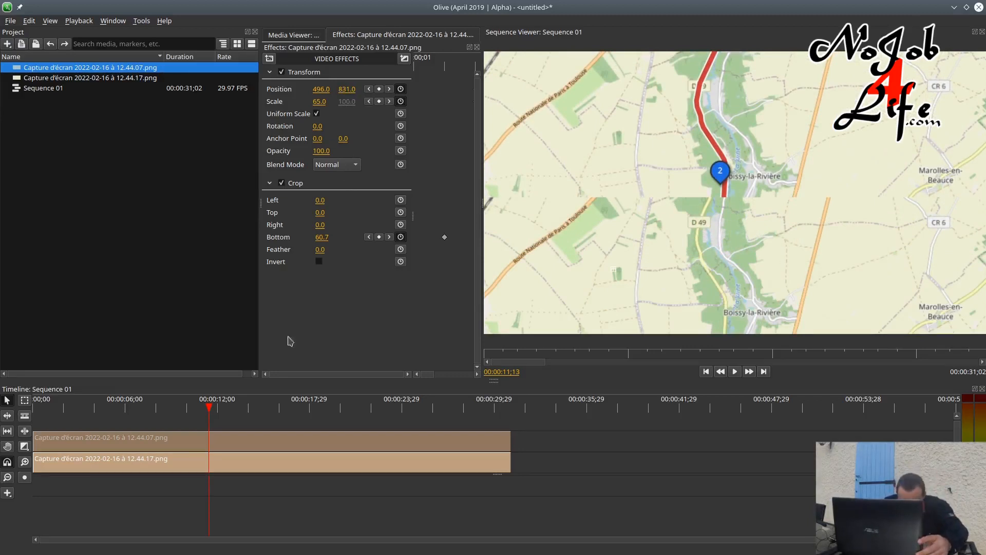
Set the lower 12.44.17.png clip's vertical Position to 831 at 00:00:11;13
left_click(259, 465)
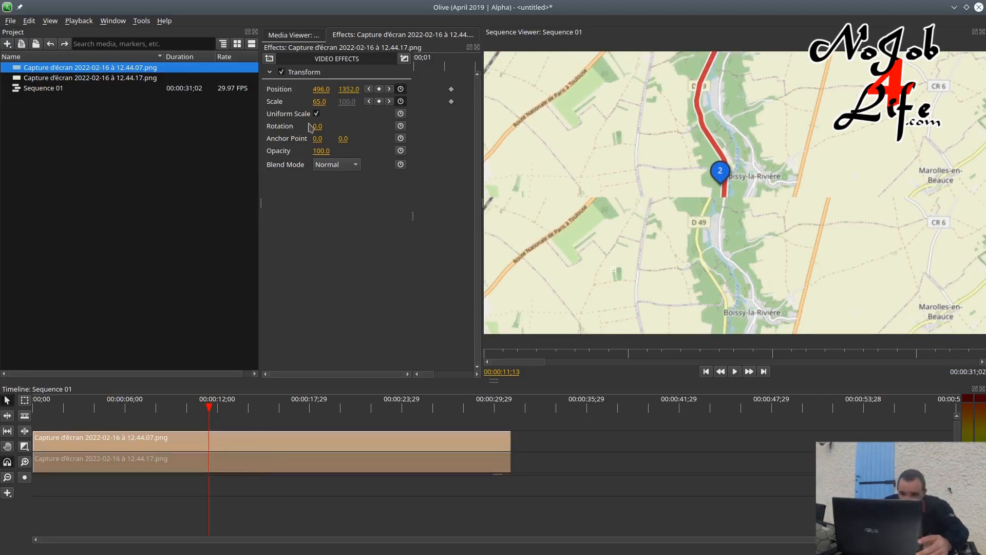
left_click(348, 88)
type("831")
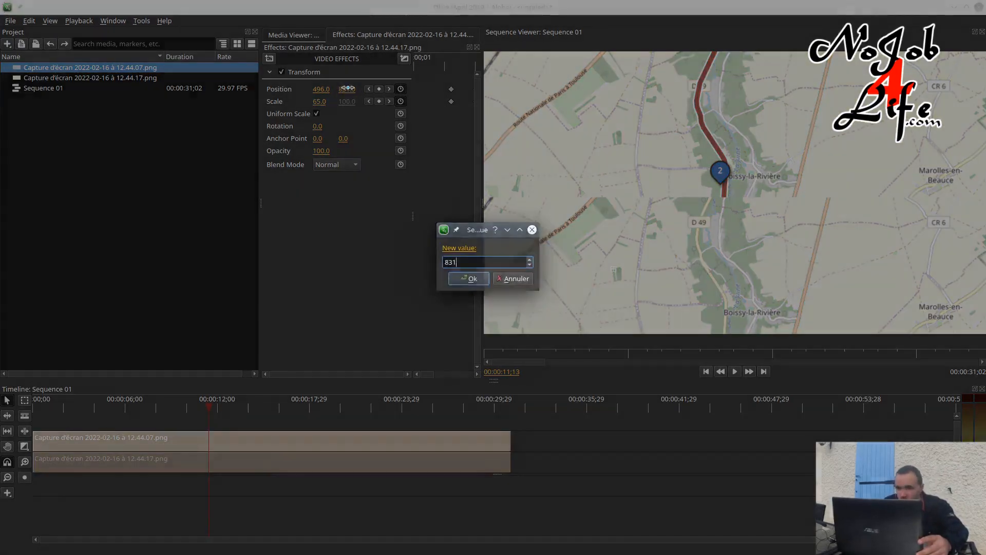
key("Return")
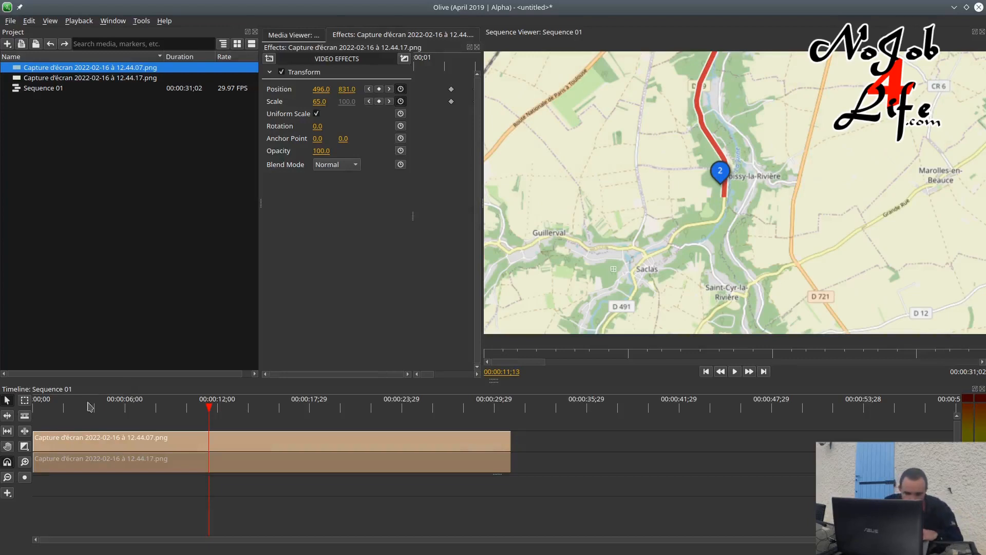
Play the sequence from the start to about 00:00:15;16 to review the pan along the route
left_click_drag(82, 406, 33, 409)
left_click(53, 420)
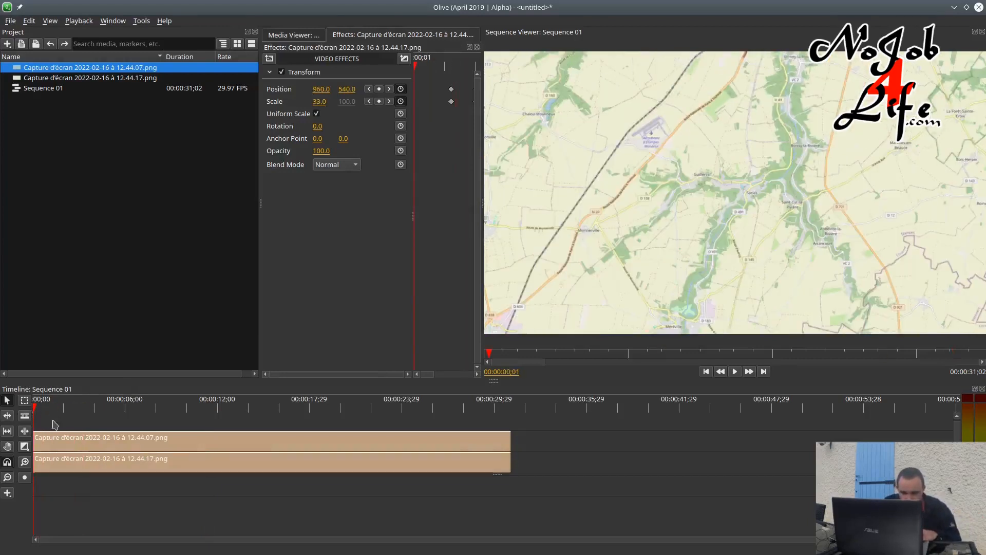
left_click(736, 376)
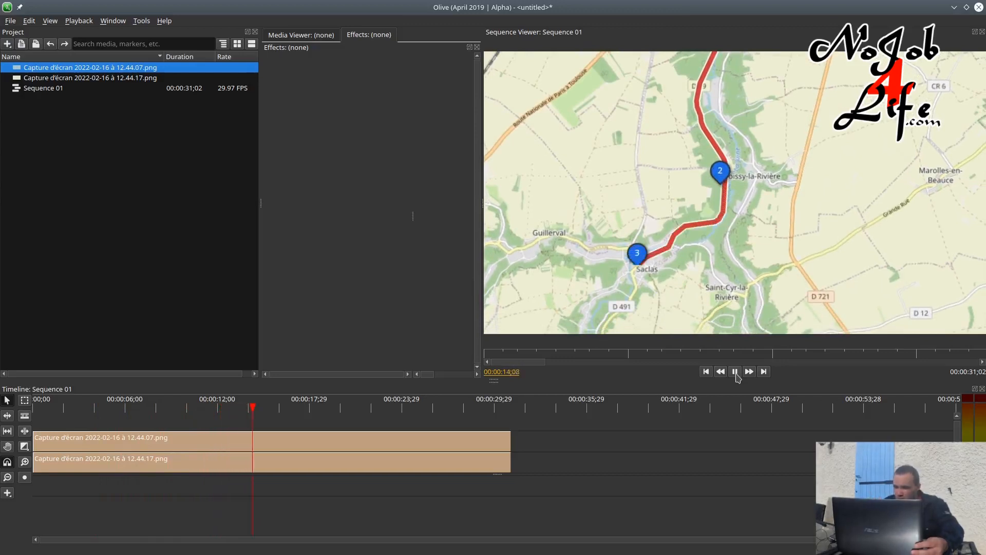
left_click(735, 372)
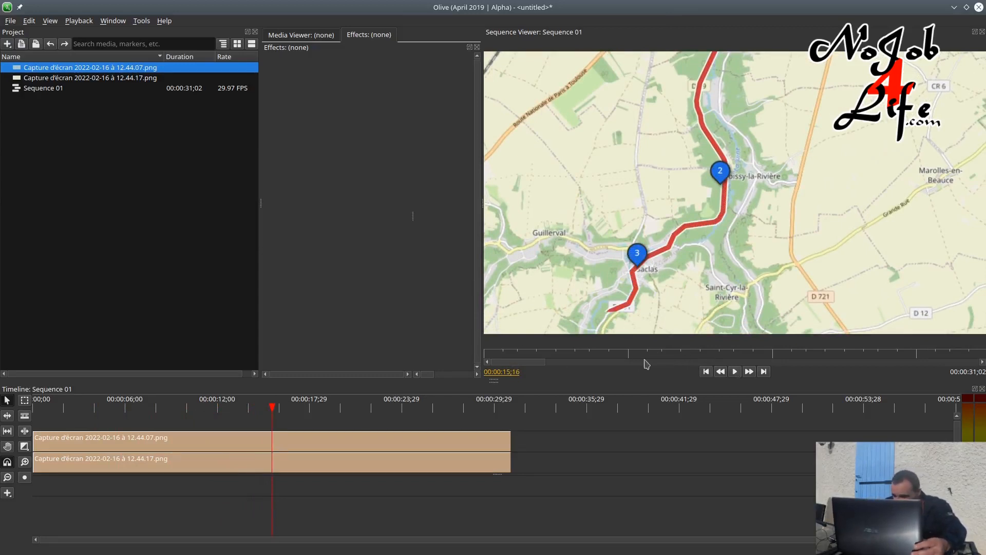
Advance the sequence to 00:00:16;08 and set the upper 12.44.07.png clip's Position to 939, 290 there
left_click(736, 371)
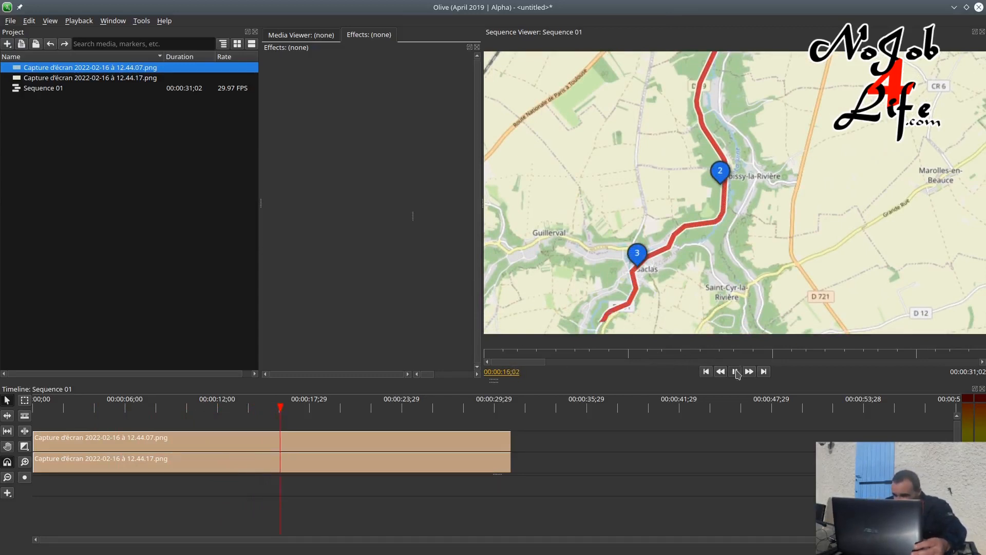
left_click(337, 445)
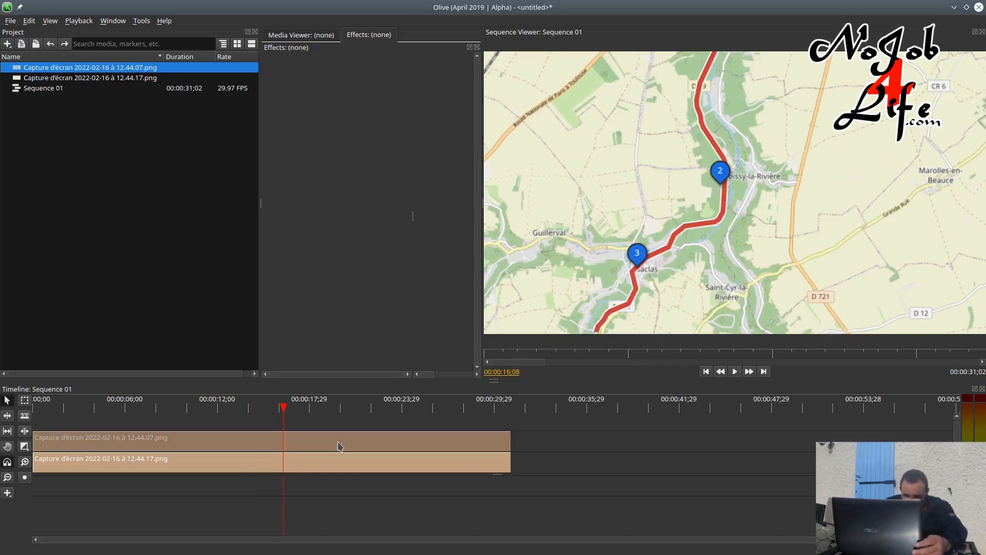
left_click(332, 468)
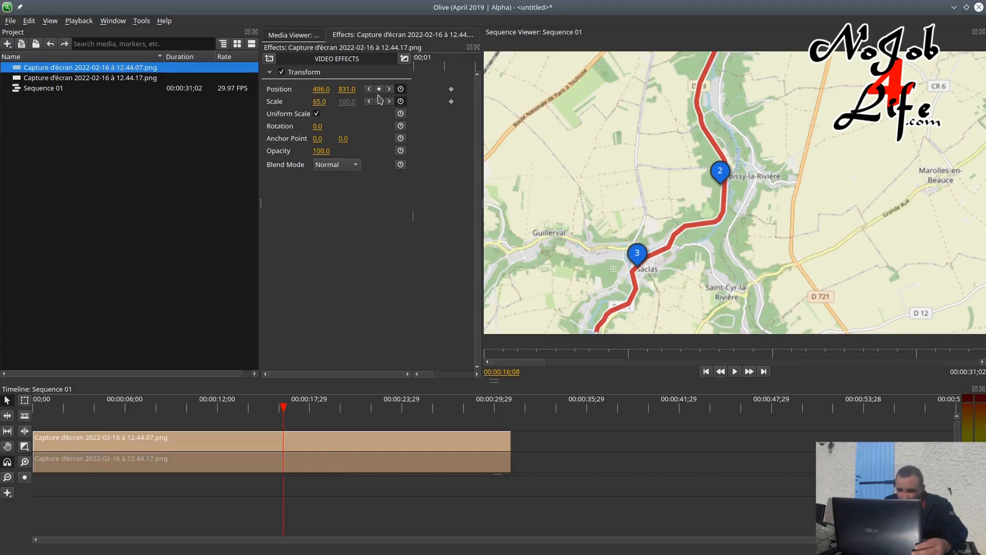
left_click(293, 444)
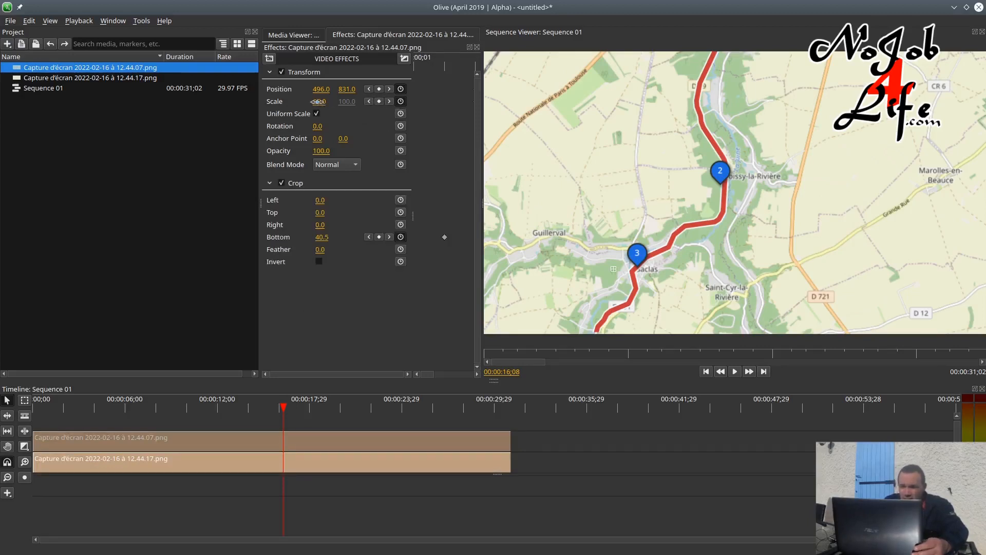
left_click_drag(320, 101, 322, 101)
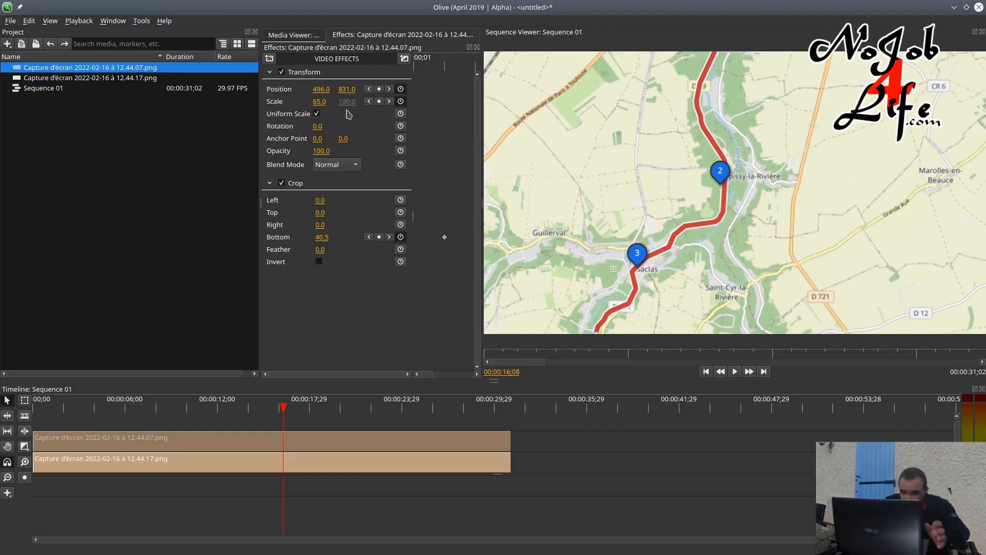
mouse_move(347, 89)
left_mouse_down()
mouse_move(293, 89)
mouse_move(360, 88)
left_mouse_up()
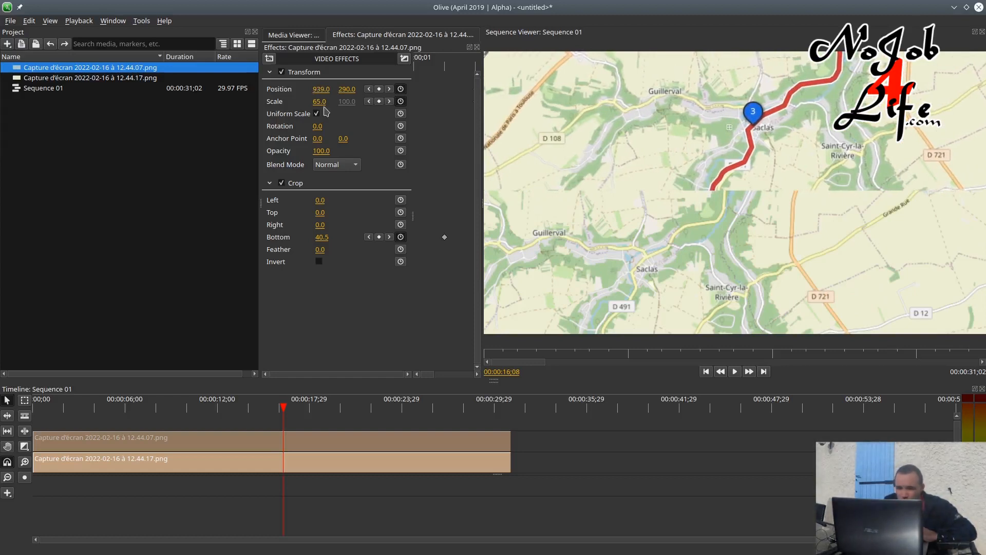
Match the lower 12.44.17.png clip at 00:00:16;08 by setting its Position to 939, 290
left_click(301, 461)
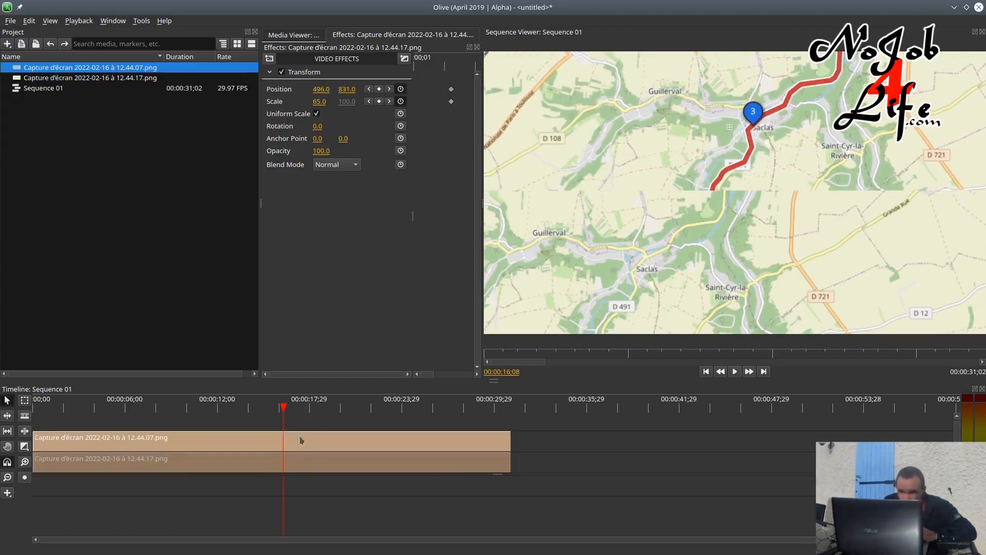
left_click(320, 89)
type("9")
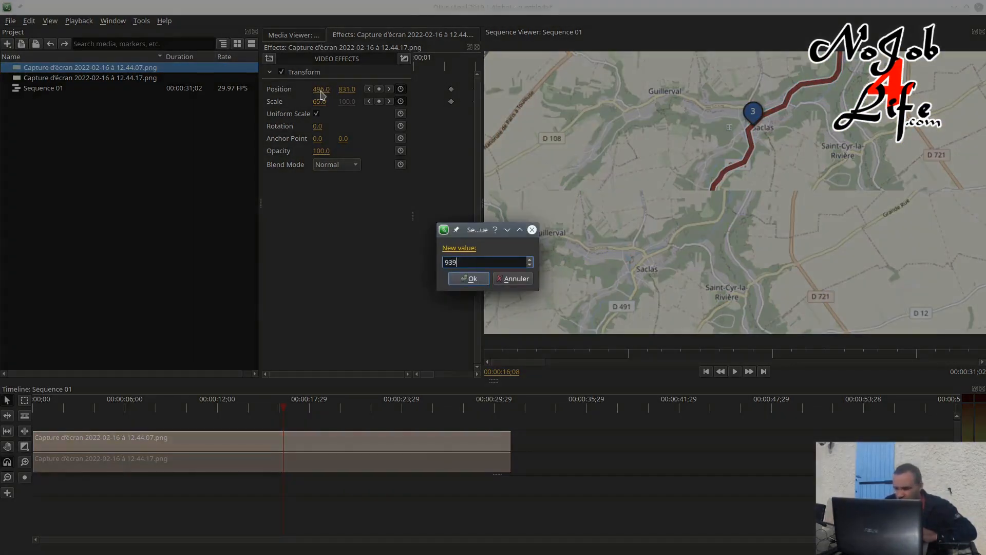
type("39")
key("Return")
left_click(345, 89)
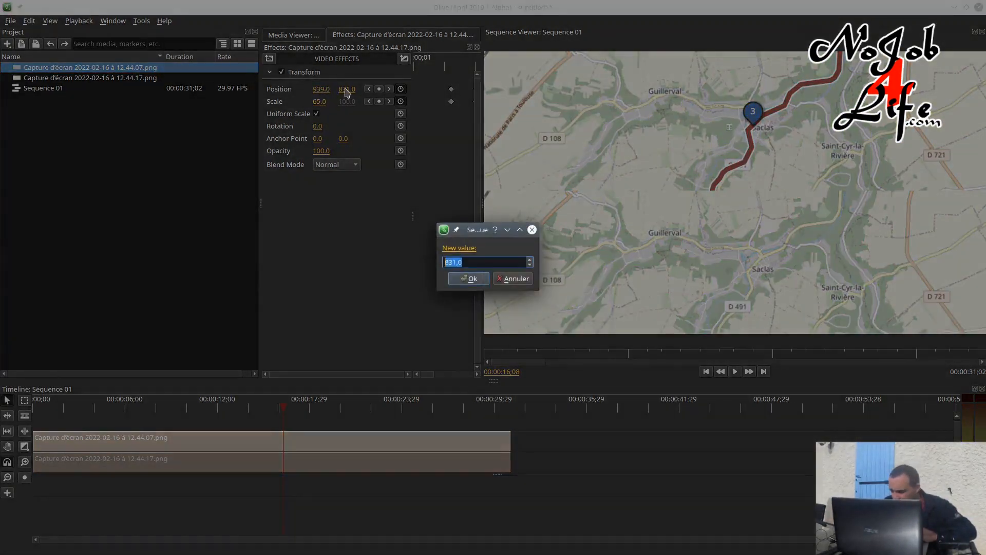
type("290")
key("Return")
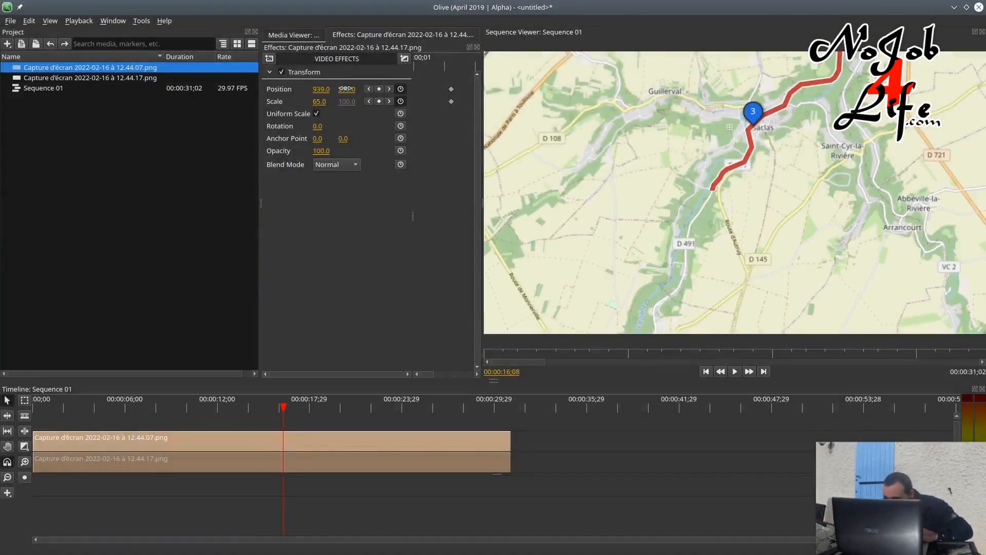
Advance to 00:00:21;01 and set the upper 12.44.07.png clip's Position to 1117, -137
left_click(364, 408)
left_click_drag(359, 405, 357, 406)
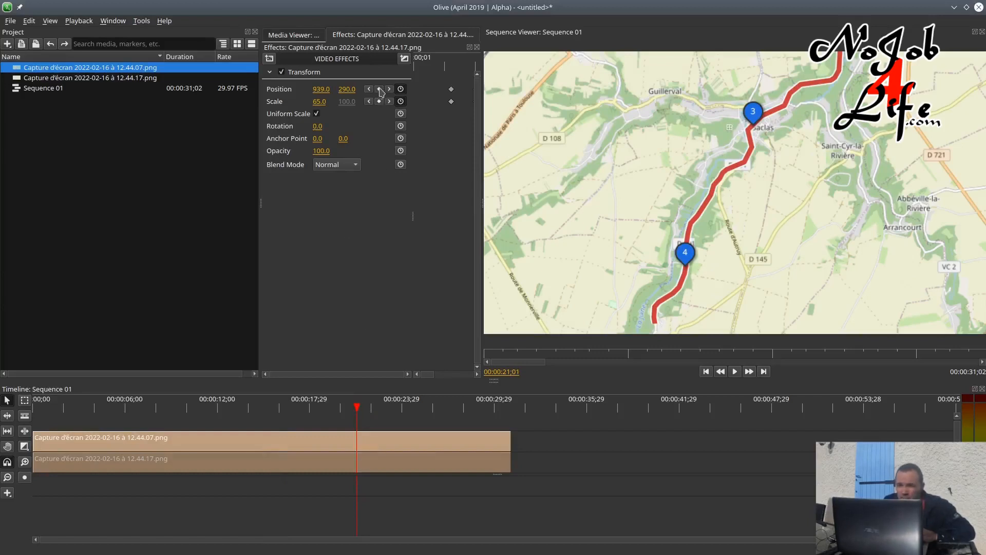
left_click(350, 440)
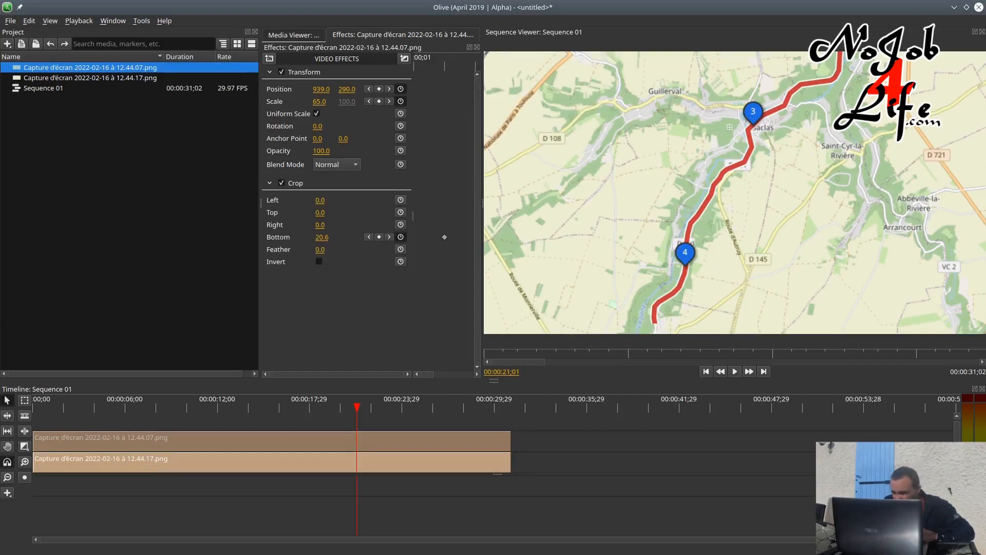
left_click_drag(347, 89, 129, 88)
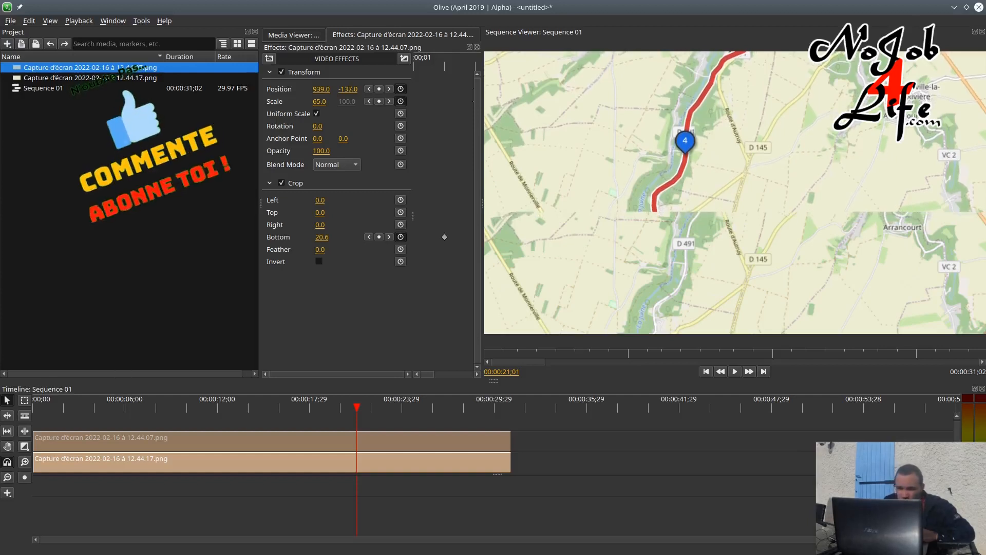
left_click_drag(321, 89, 388, 89)
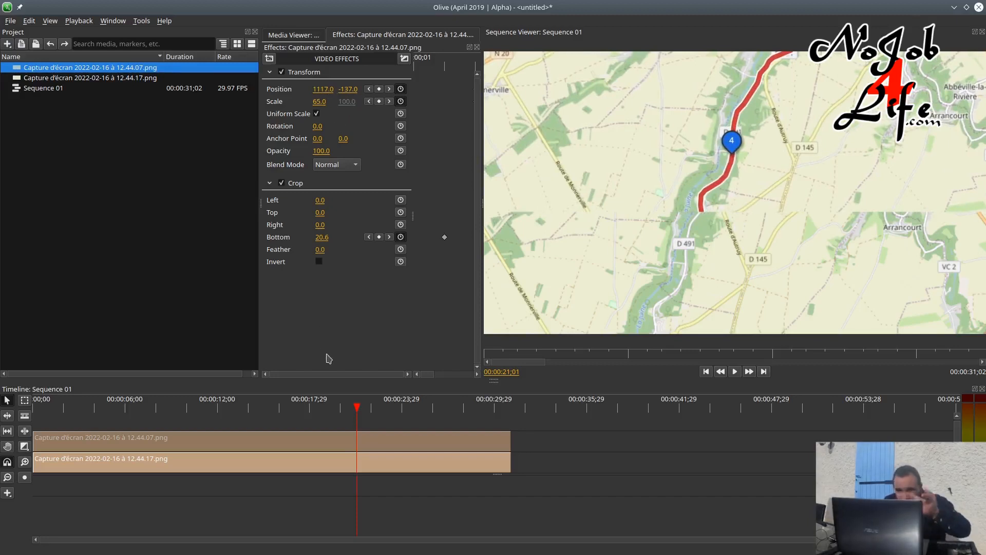
Set the lower 12.44.17.png clip's Position to 1117, -137 at 00:00:21;01
left_click(346, 461)
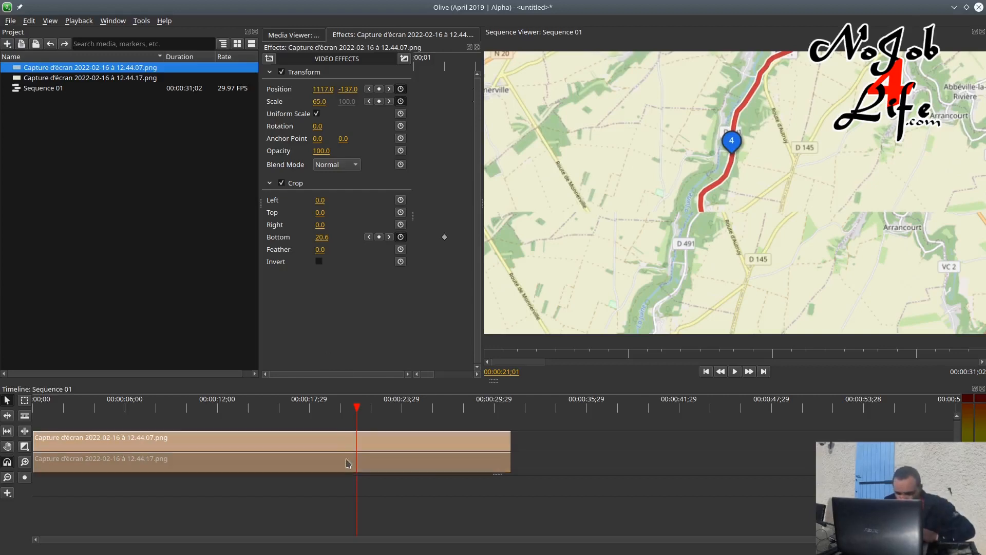
left_click(322, 90)
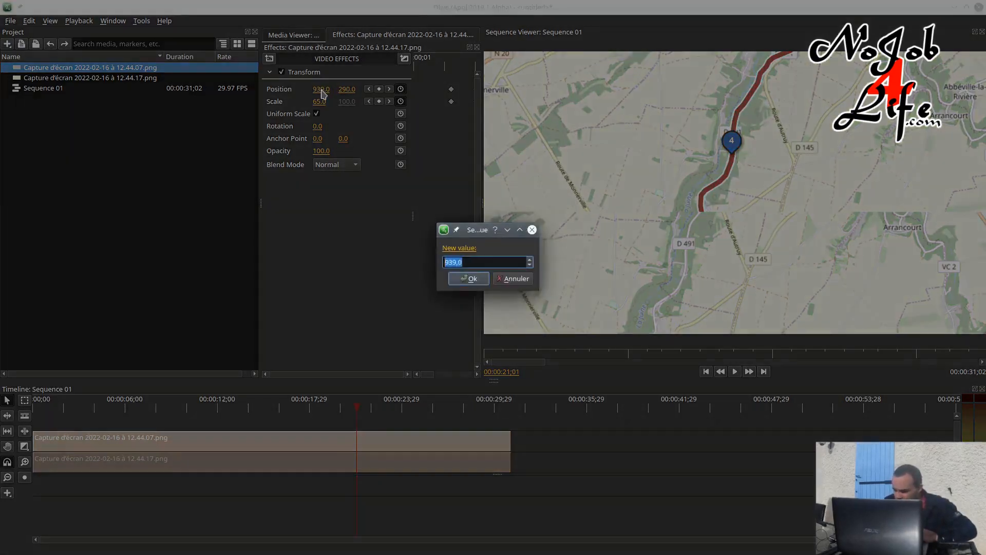
type("11")
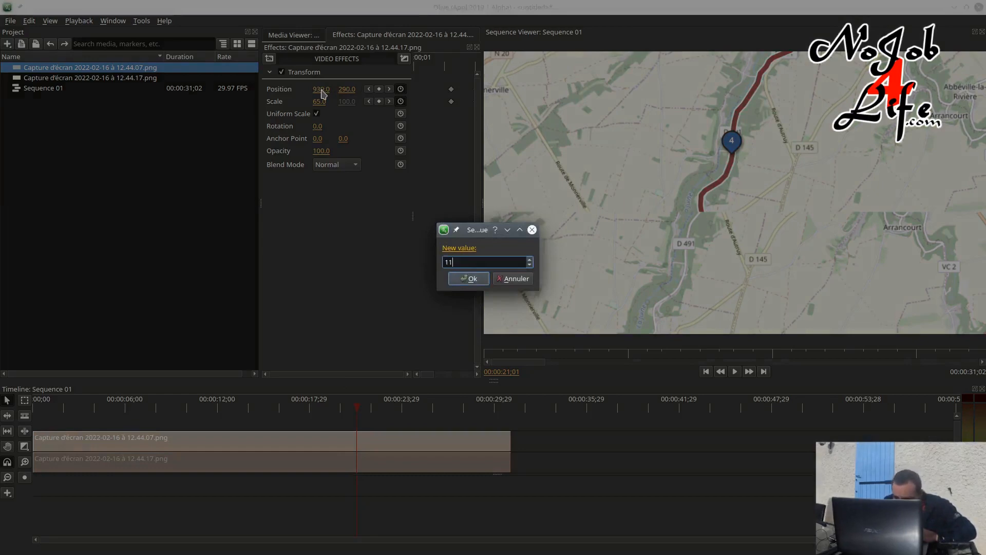
type("17")
key("Return")
left_click(345, 90)
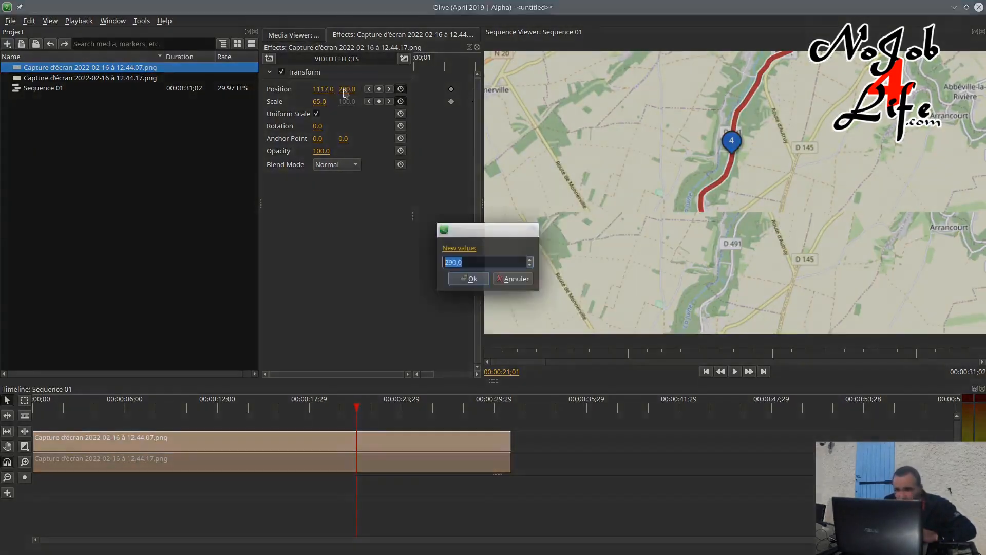
type("-137")
key("Return")
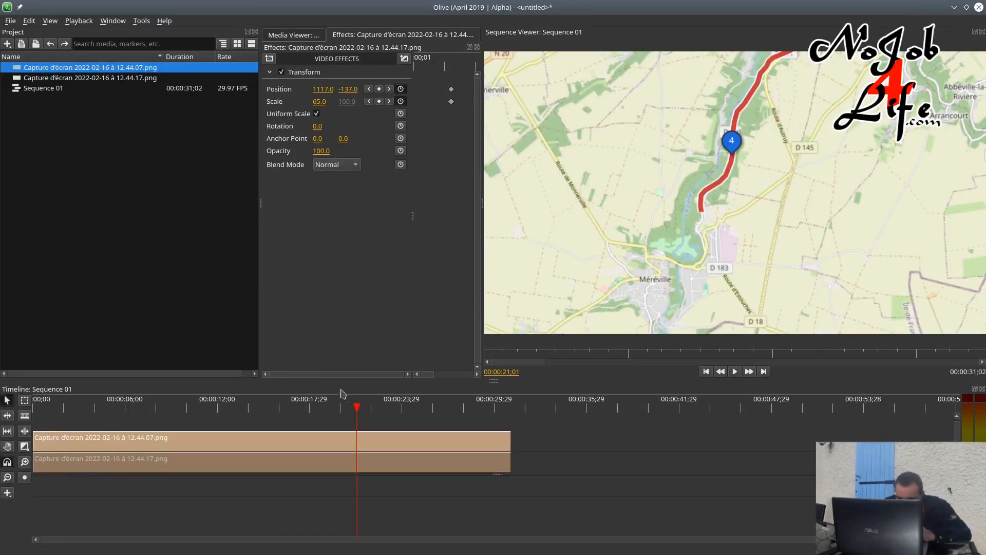
Advance past the end of the route reveal to 00:00:27;10 and set the upper 12.44.07.png clip's Scale to 33
left_click(391, 405)
left_click(417, 407)
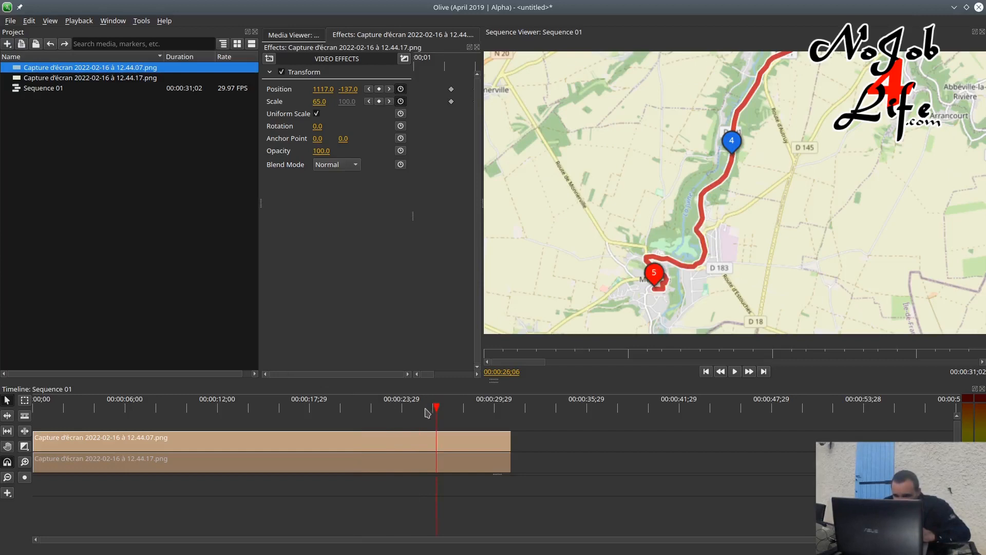
left_click(427, 408)
left_click(430, 445)
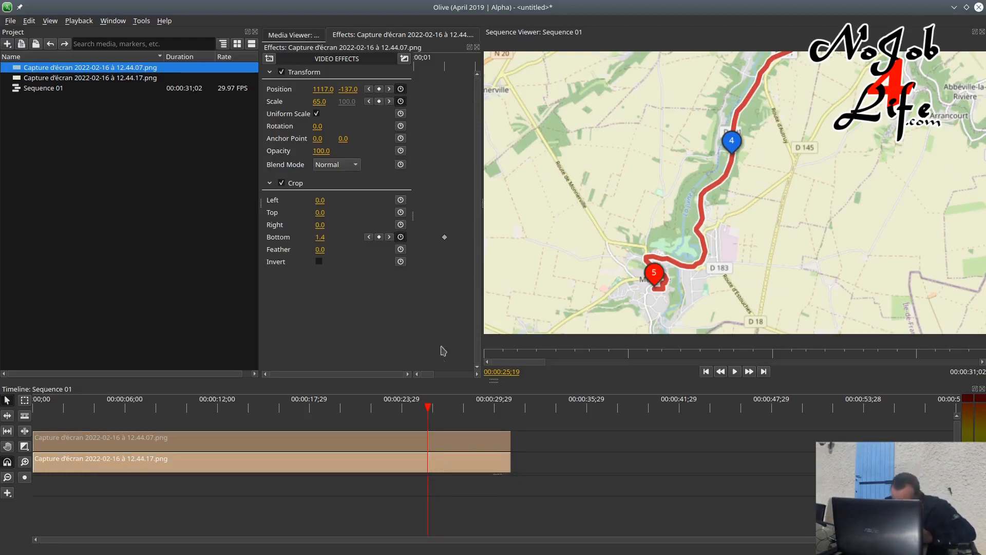
left_click(454, 409)
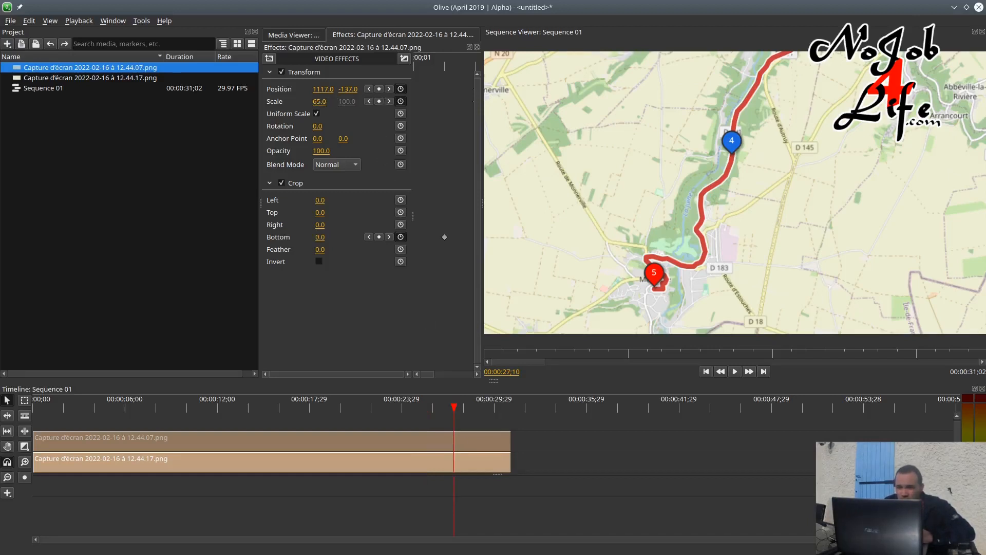
left_click_drag(319, 105, 316, 104)
left_click(319, 104)
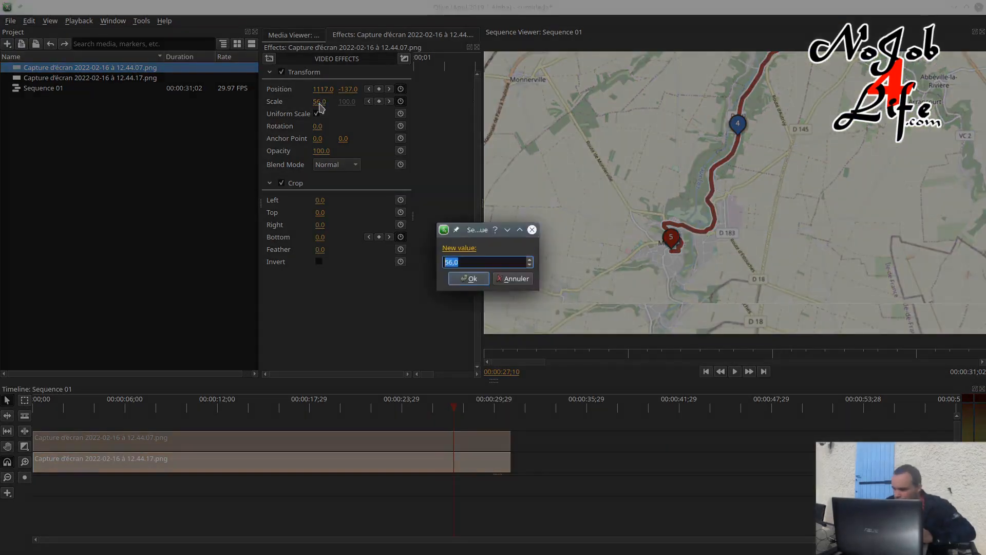
type("33")
key("Return")
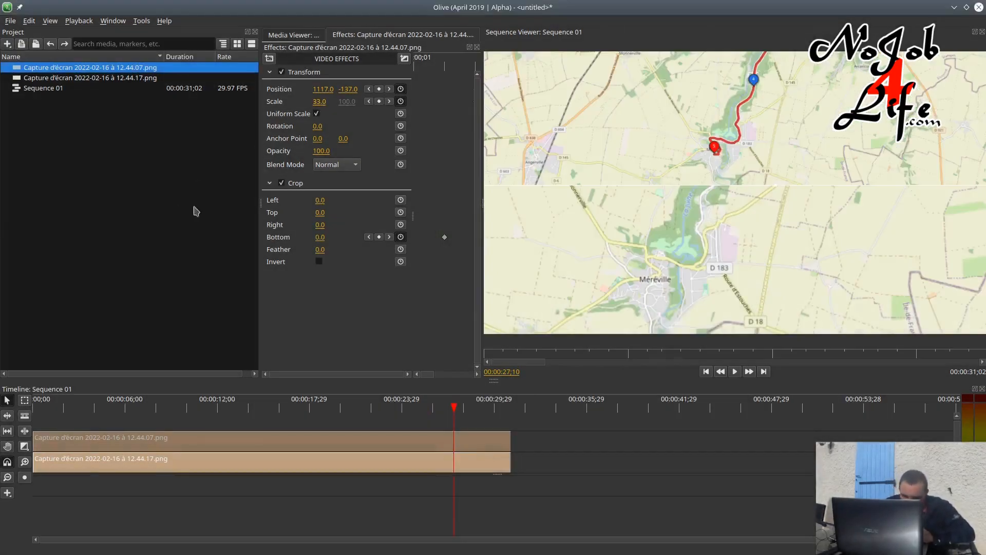
Check the Position and Scale of the opening full-map view near the start of the sequence
left_click(80, 409)
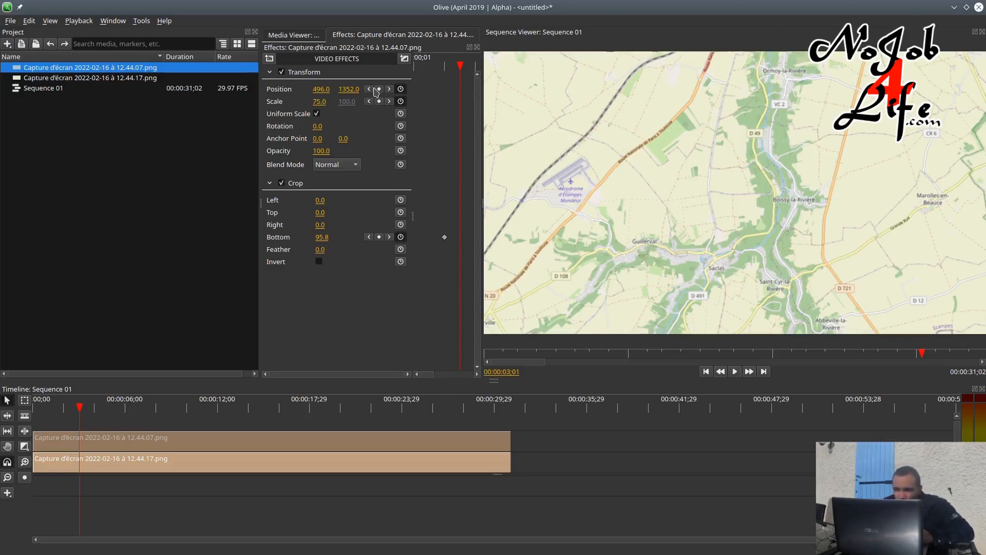
left_click(52, 407)
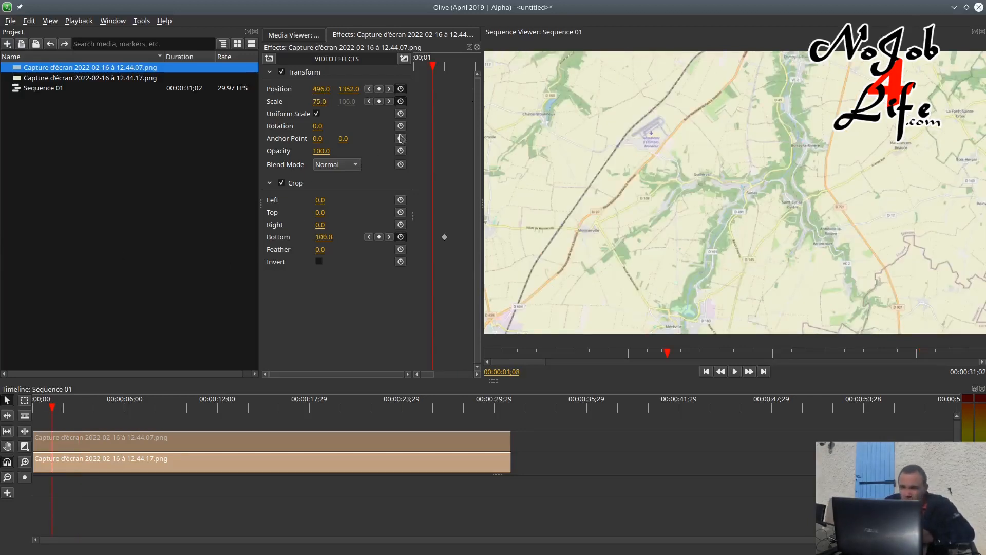
left_click(158, 464)
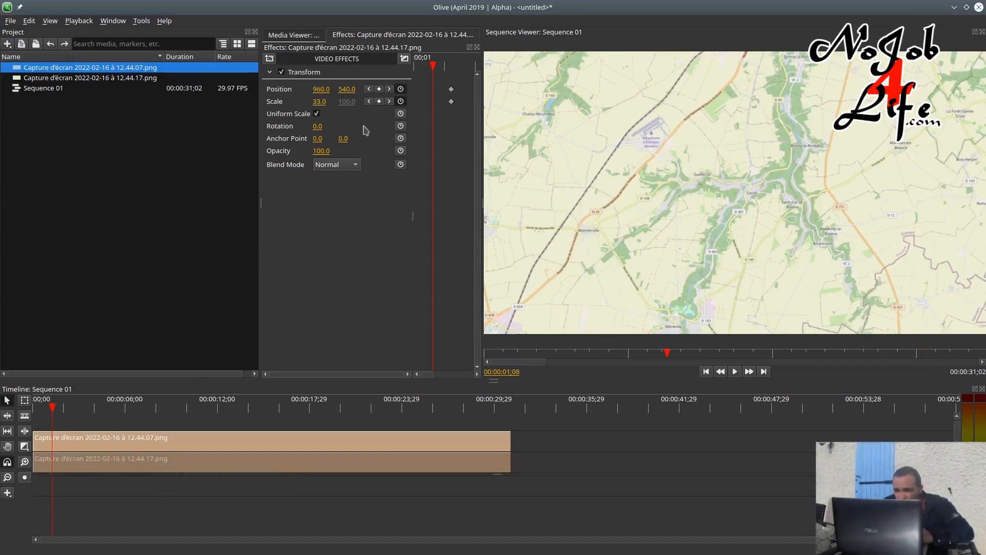
left_click(389, 89)
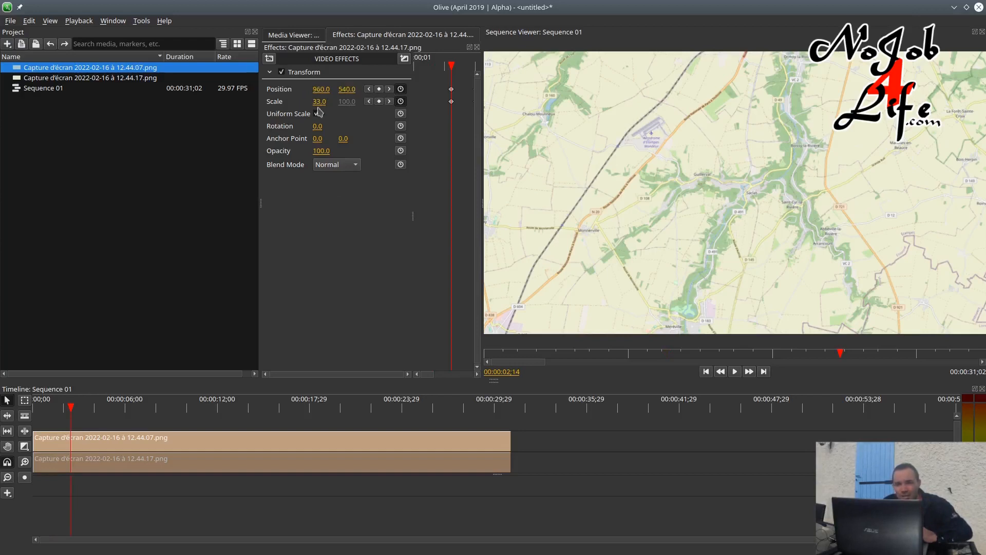
Return to 00:00:27;10 and set the upper 12.44.07.png clip's Position to 960, 540, and adjust its vertical Position to 457
left_click(477, 408)
left_click(471, 437)
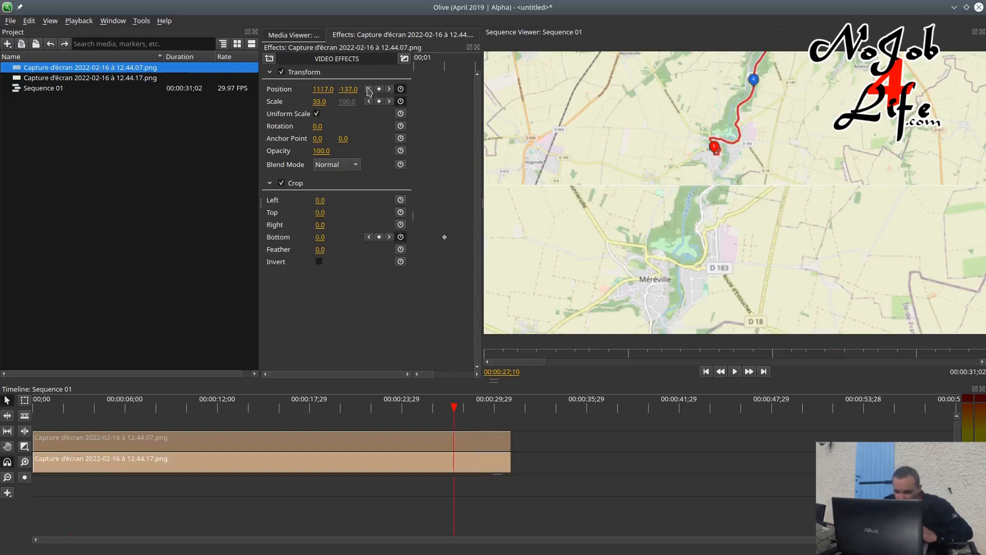
left_click(323, 90)
type("960")
key("Return")
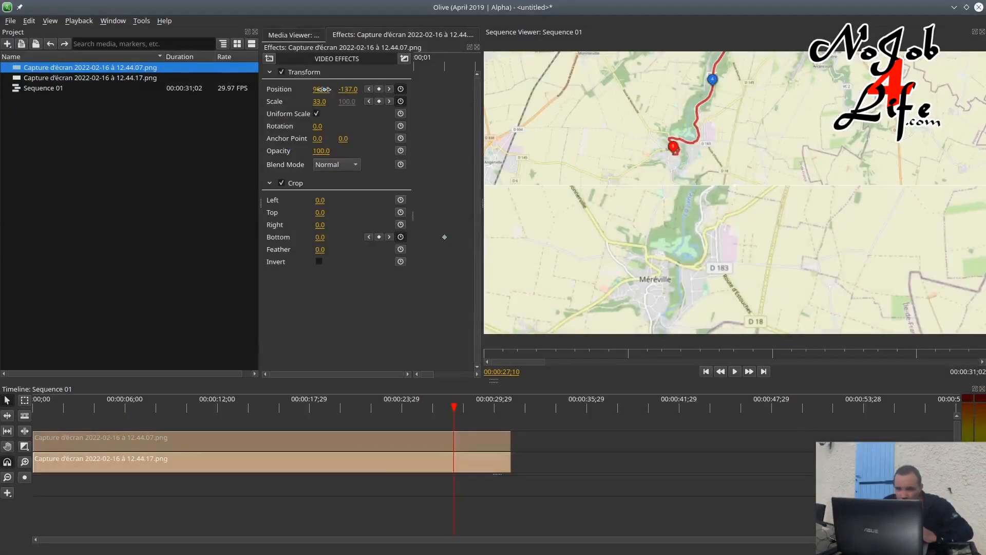
left_click(348, 90)
type("540")
key("Return")
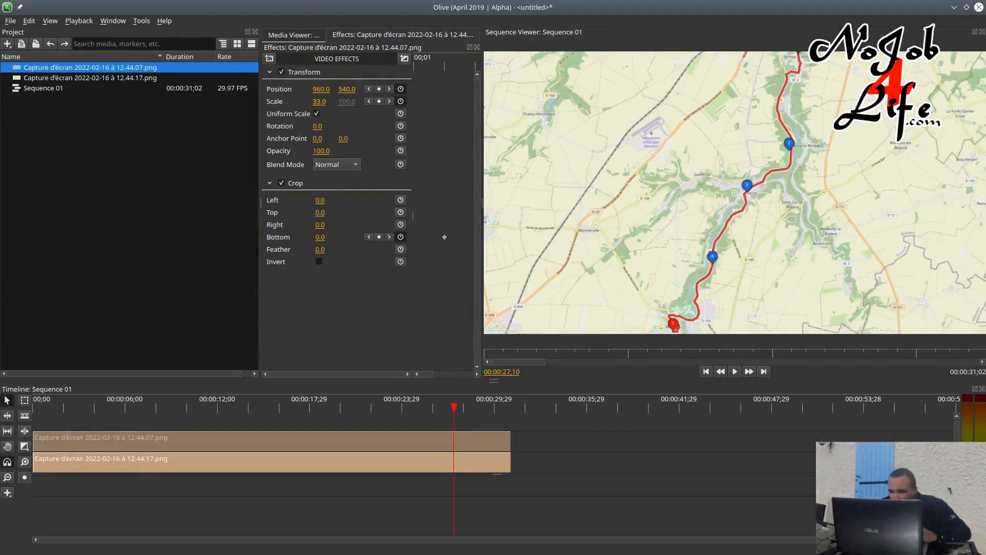
left_click_drag(347, 89, 304, 88)
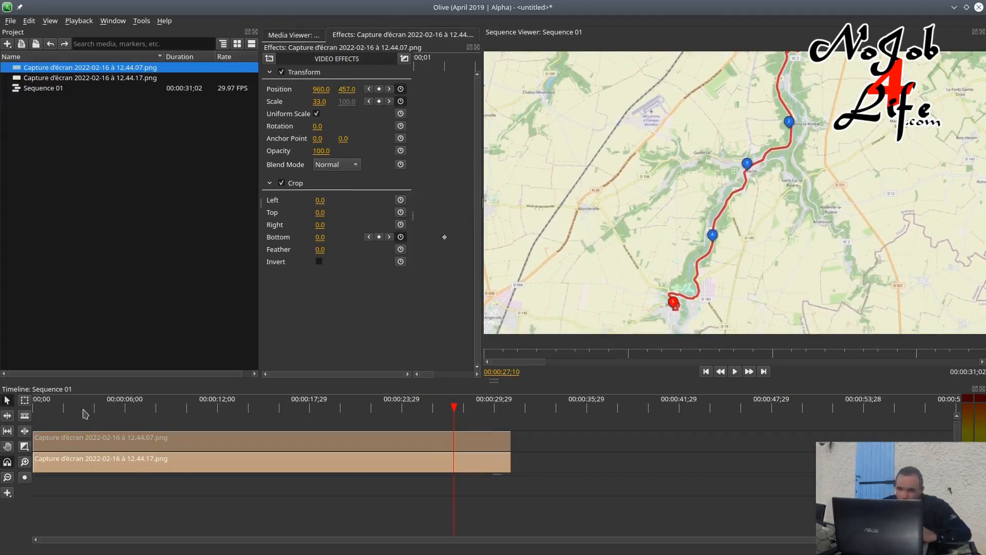
Play the whole sequence from the start to review it, and return to the upper clip's Position keyframe at 00:00:27;10
left_click(33, 409)
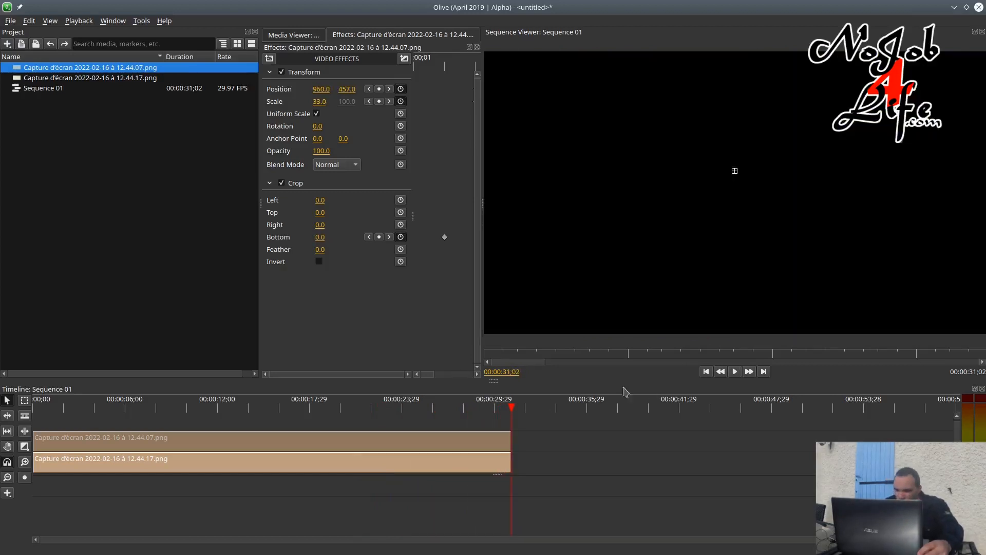
left_click(501, 409)
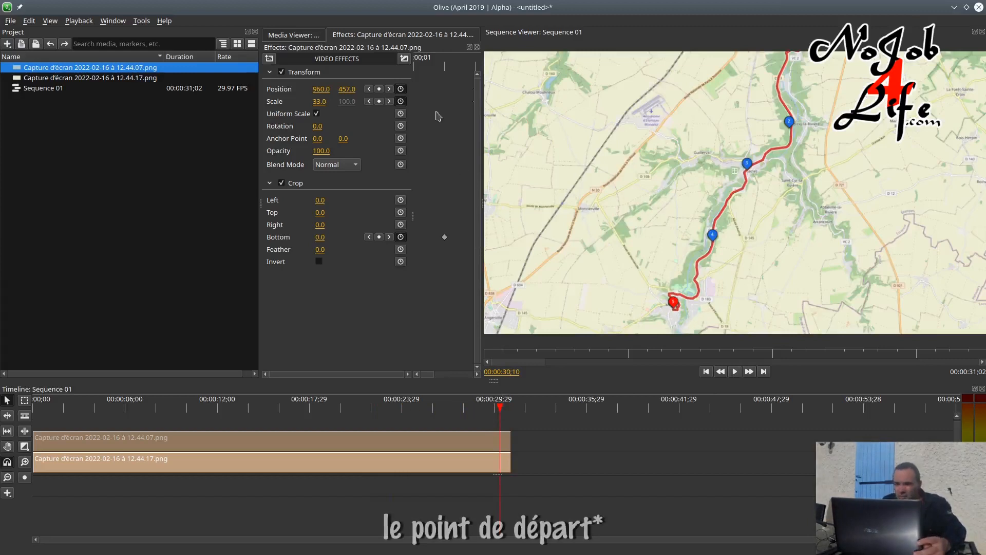
left_click(370, 90)
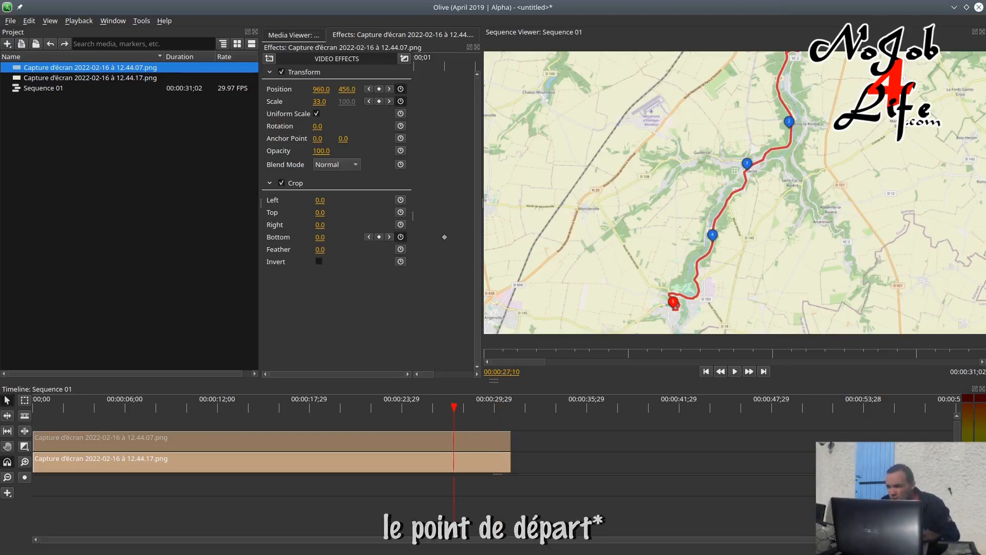
Set the upper 12.44.07.png clip's vertical Position to 544 and its Scale to 32 at 00:00:27;10
left_click_drag(345, 87, 391, 87)
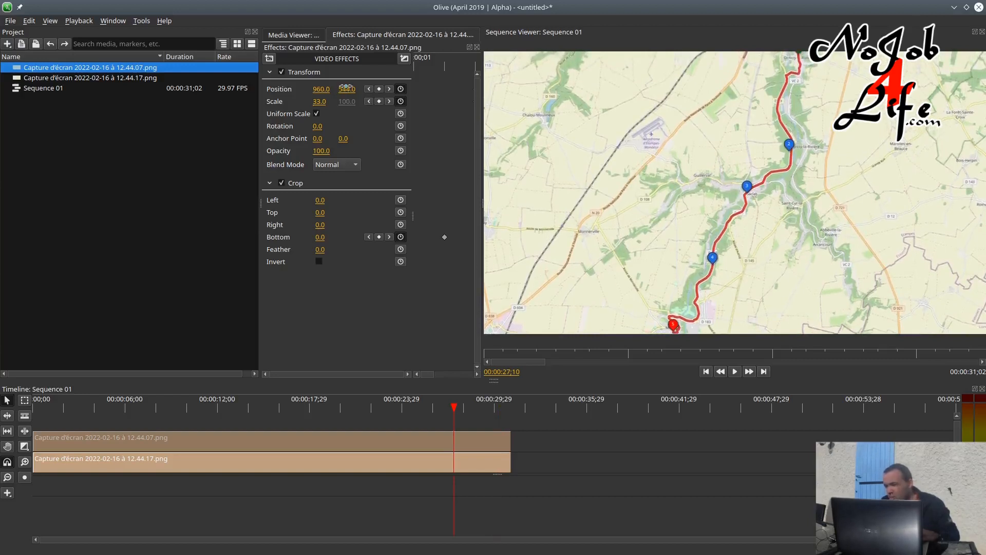
left_click(318, 101)
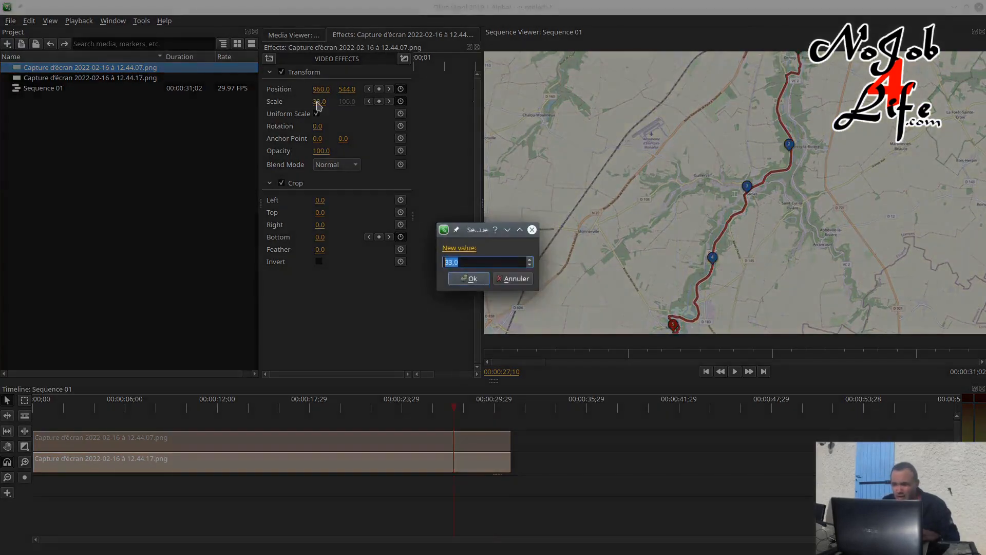
type("32")
key("Return")
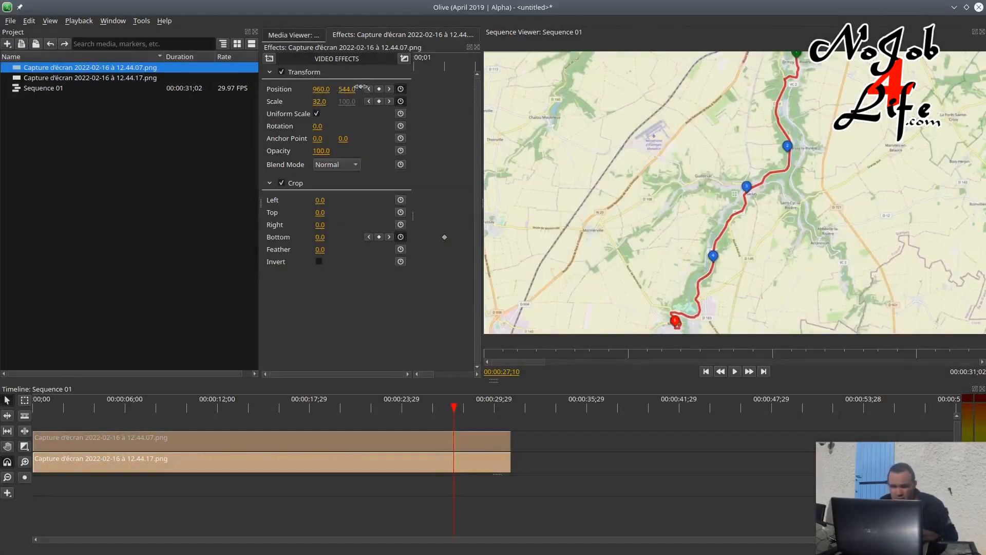
left_click_drag(359, 87, 347, 88)
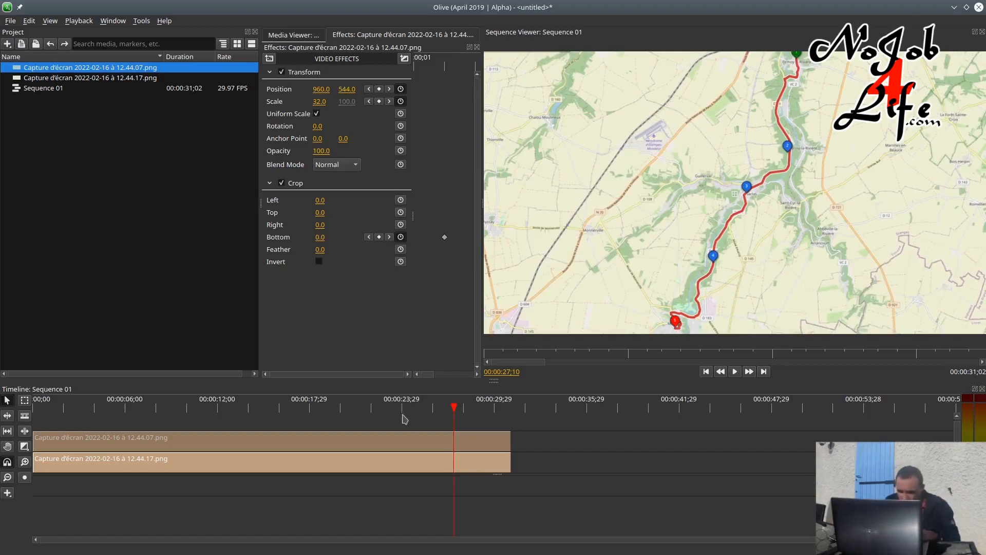
Play the end of the sequence from 00:00:22;21 to review the final zoom-out to the full route
left_click(382, 409)
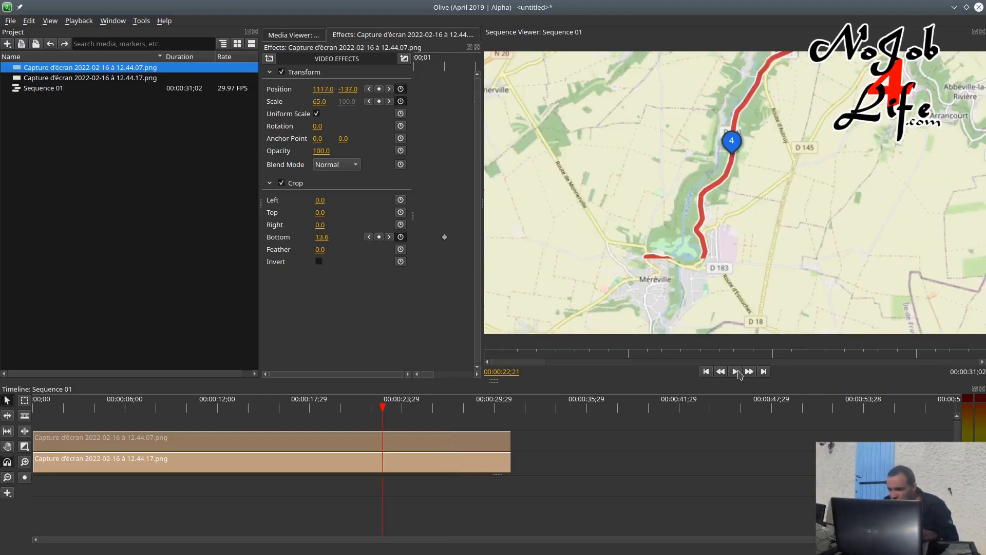
left_click(736, 371)
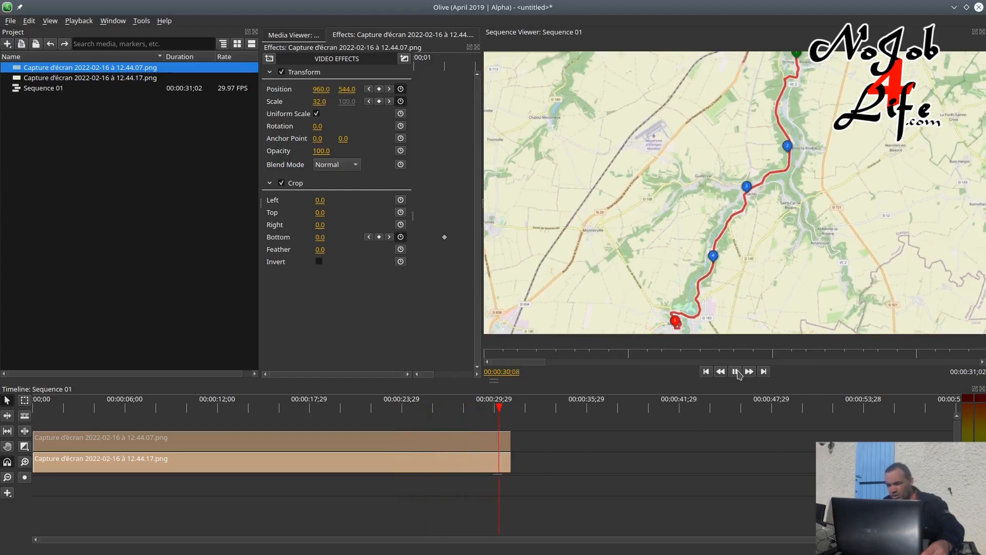
left_click(736, 372)
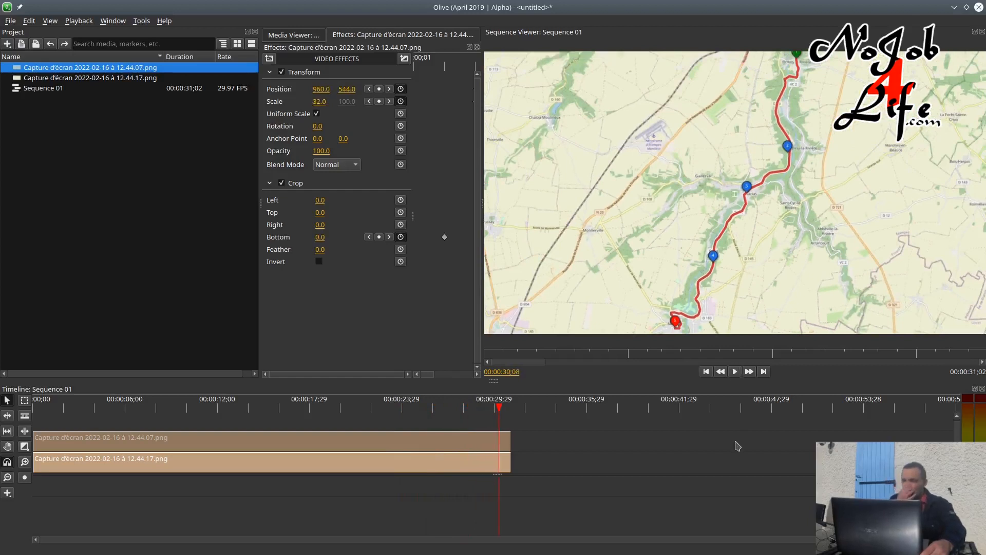
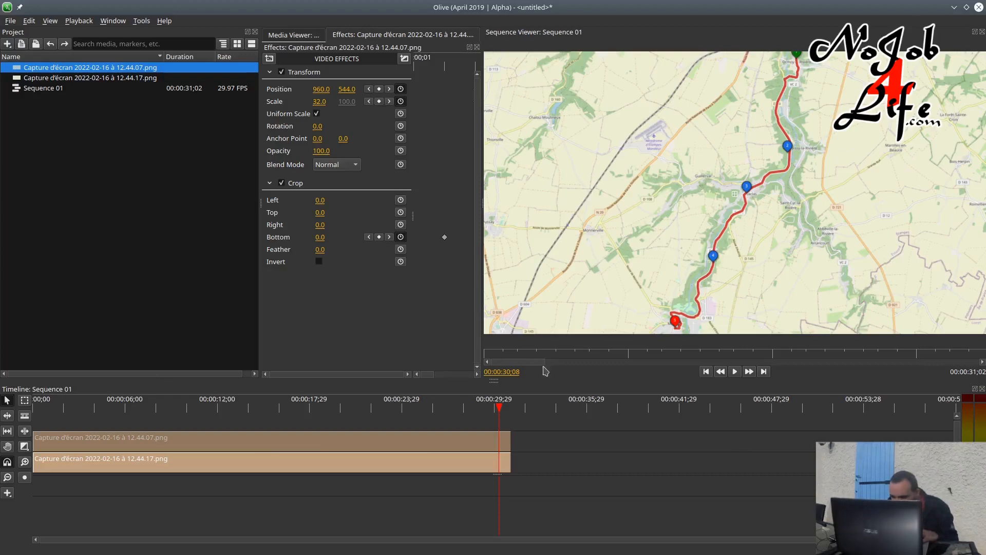
Enlarge the sequence viewer and play the sequence from the start to 00:00:25;17 to review the route reveal
left_click_drag(540, 379, 539, 433)
left_click_drag(480, 319, 310, 318)
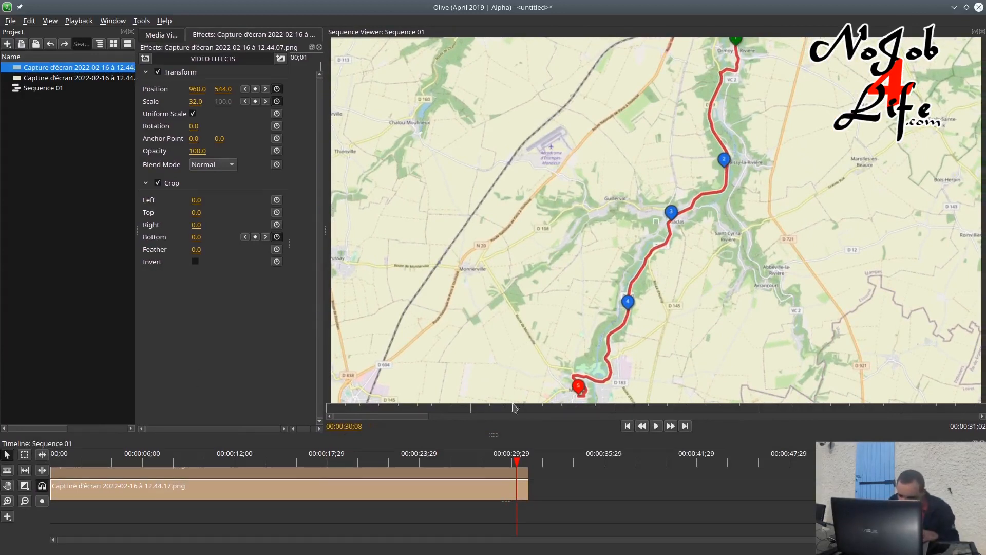
right_click(64, 459)
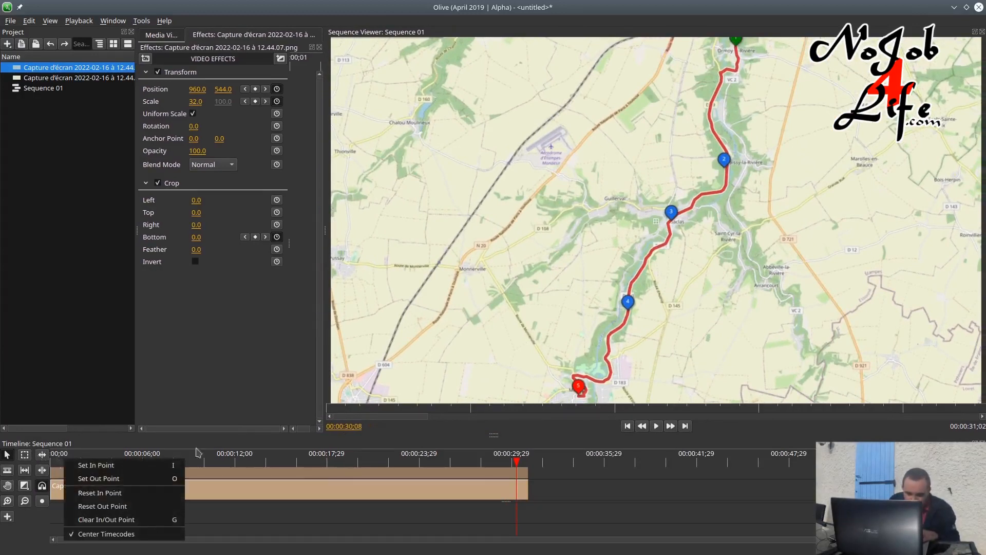
key("Escape")
left_click(53, 461)
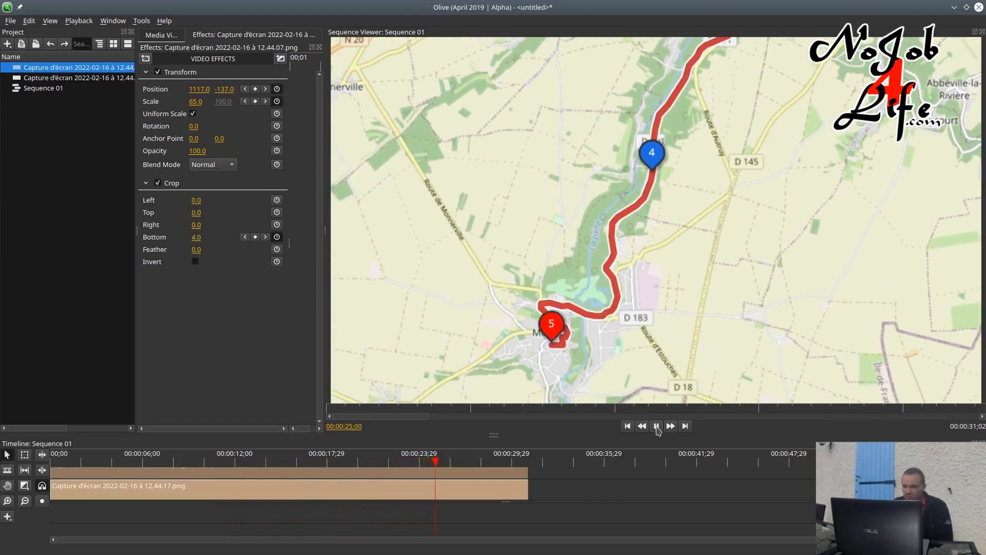
left_click(656, 426)
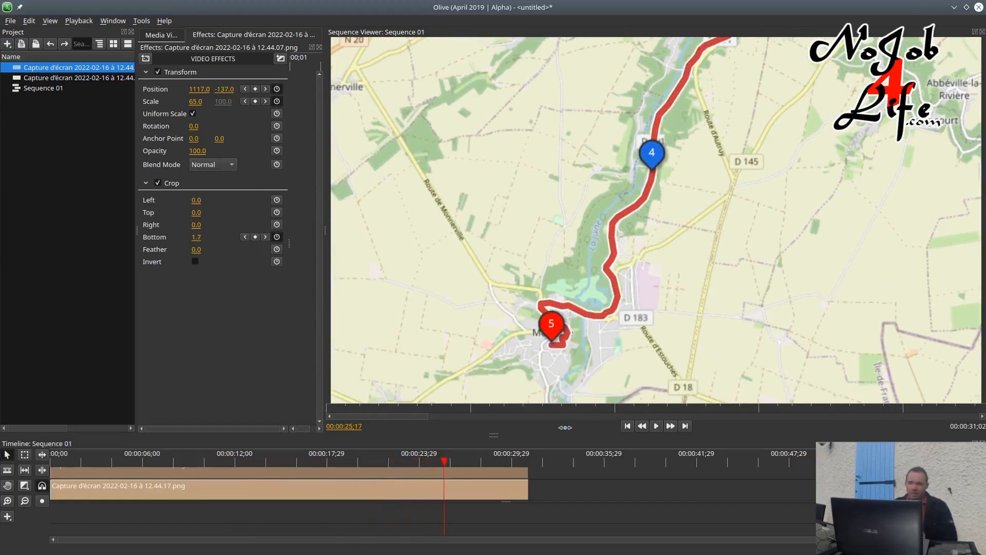